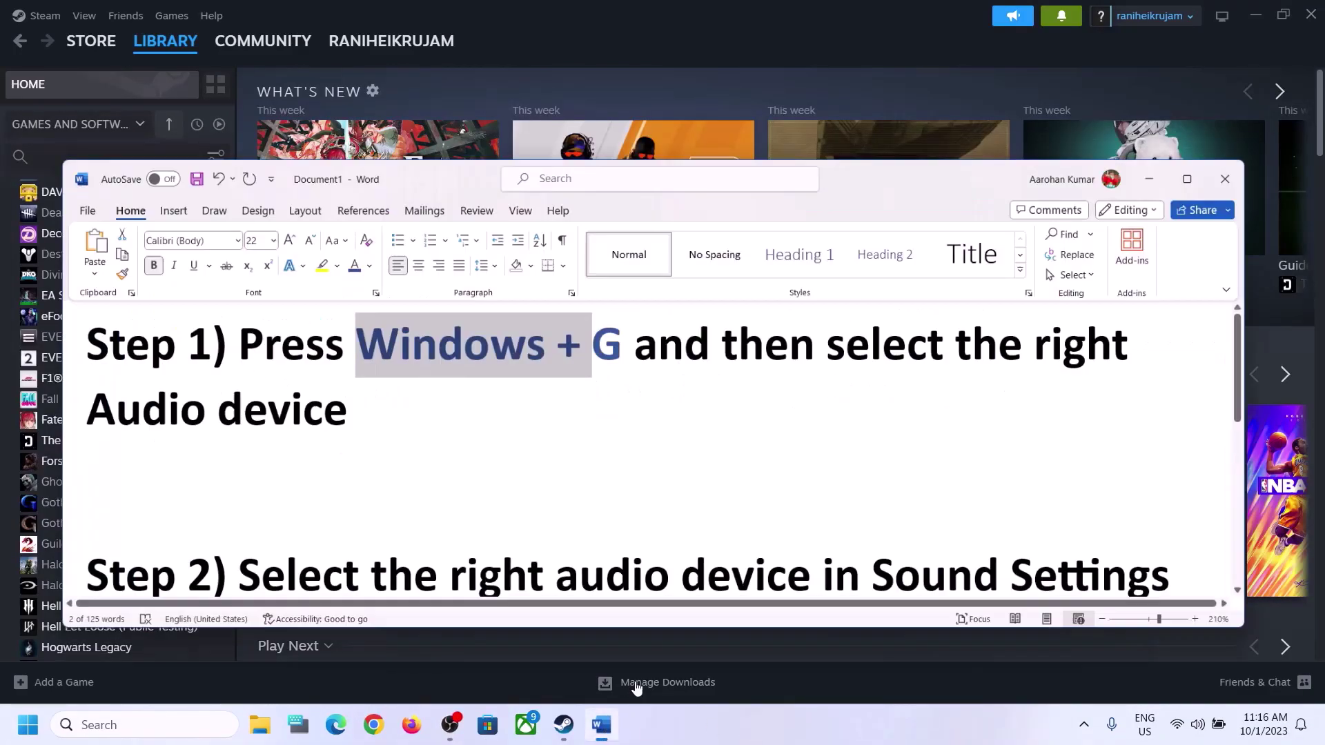
- Switch to the Word instructions and highlight "Windows + G and then" in Step 1, then minimize the document
click(601, 724)
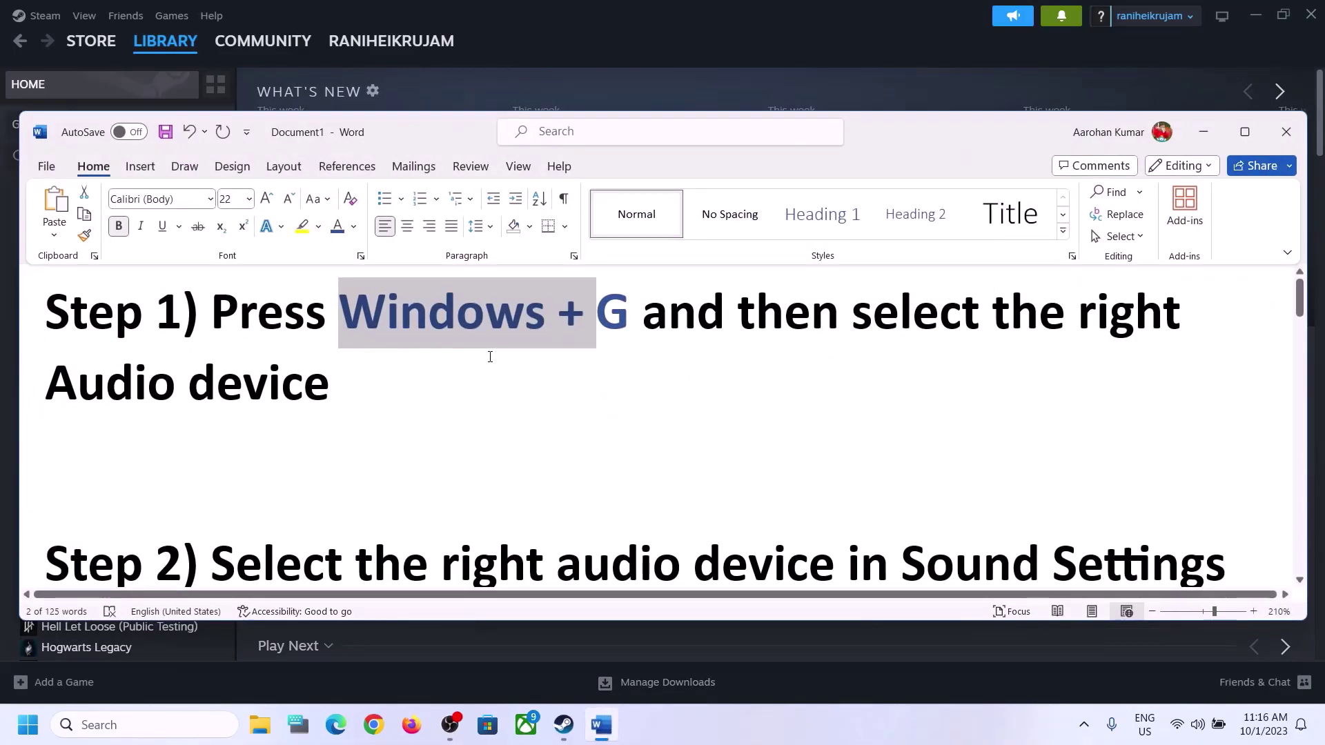
drag(394, 329, 843, 324)
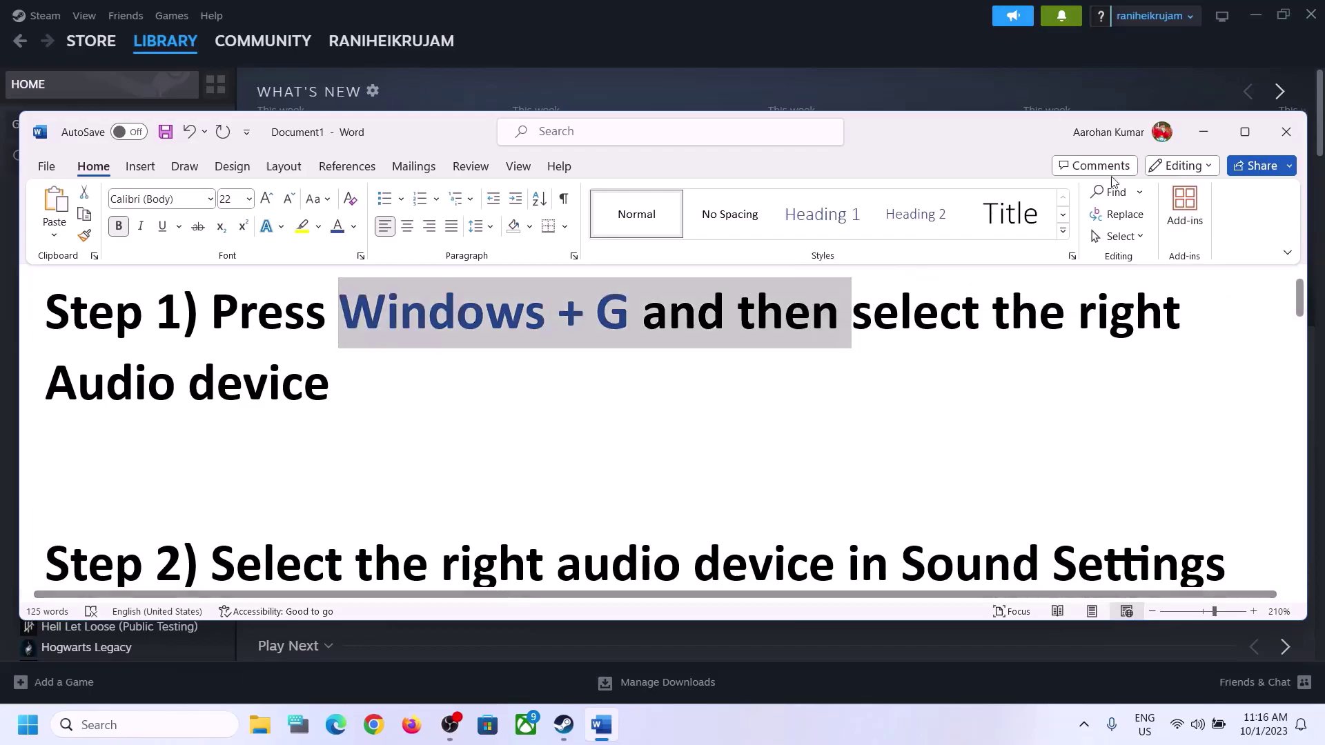
click(1204, 133)
- Open the Xbox Game Bar, select Speakers (Realtek(R) Audio) as Windows default output, and review the app volume mix
key(super+g)
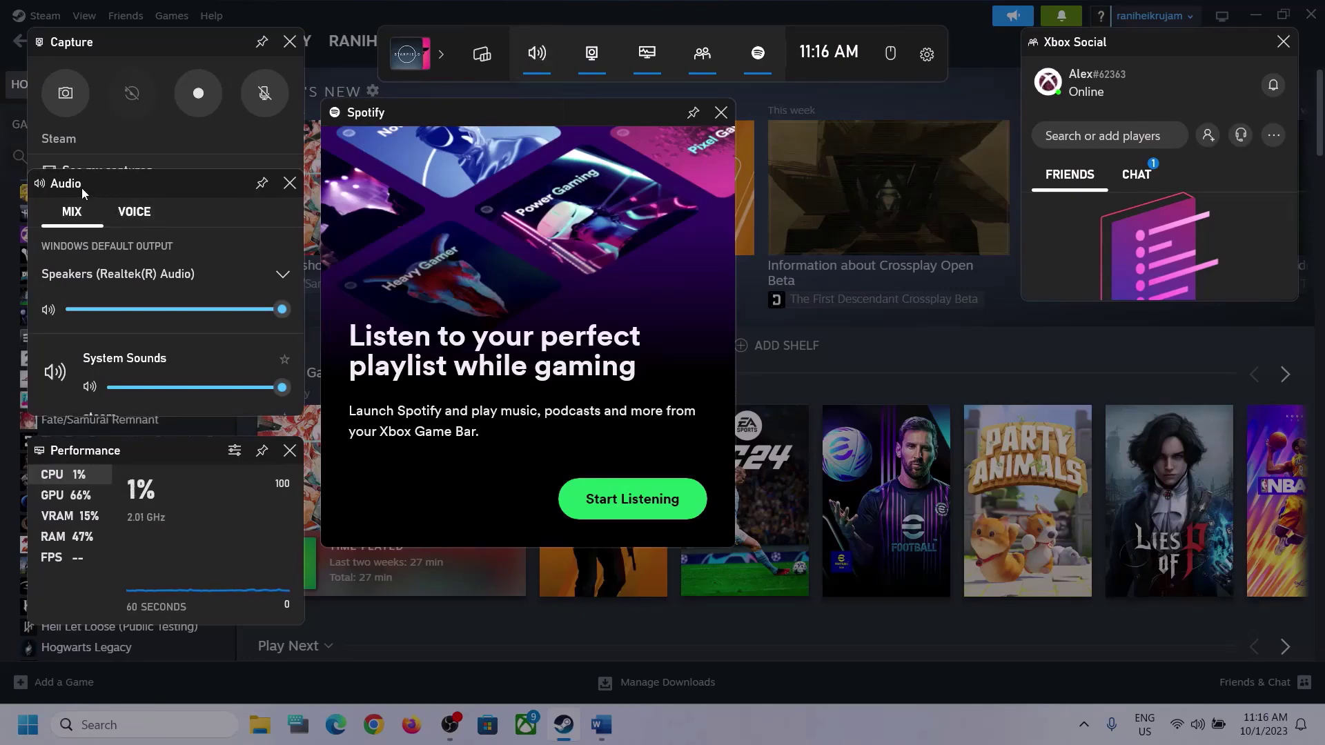
click(283, 276)
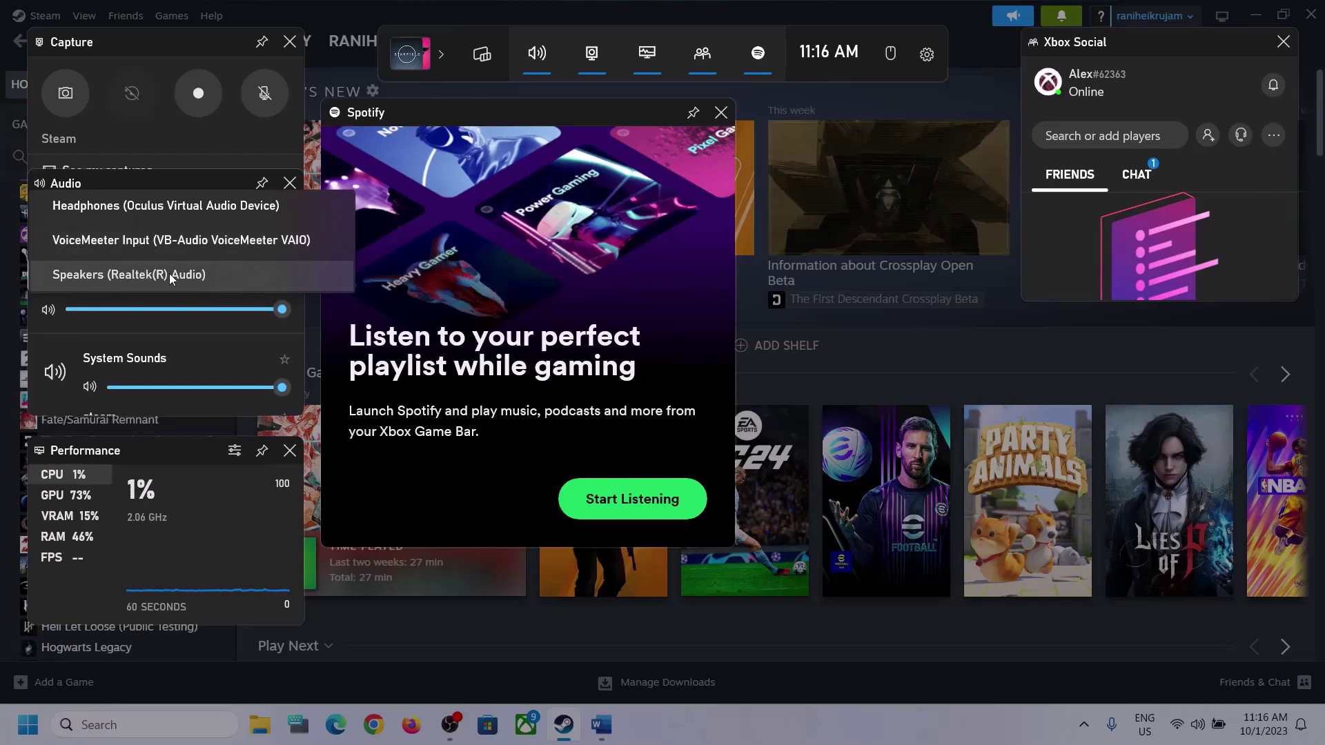
click(189, 274)
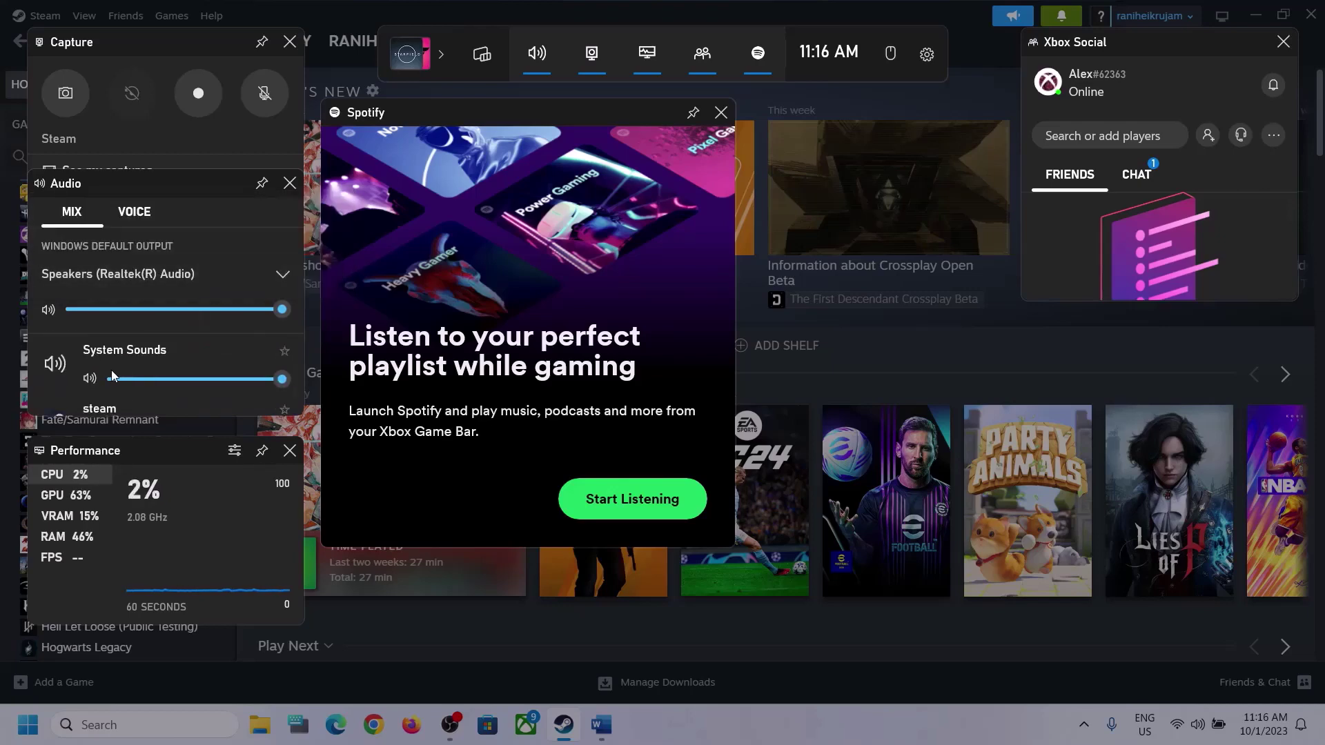
scroll(177, 373, down, 1)
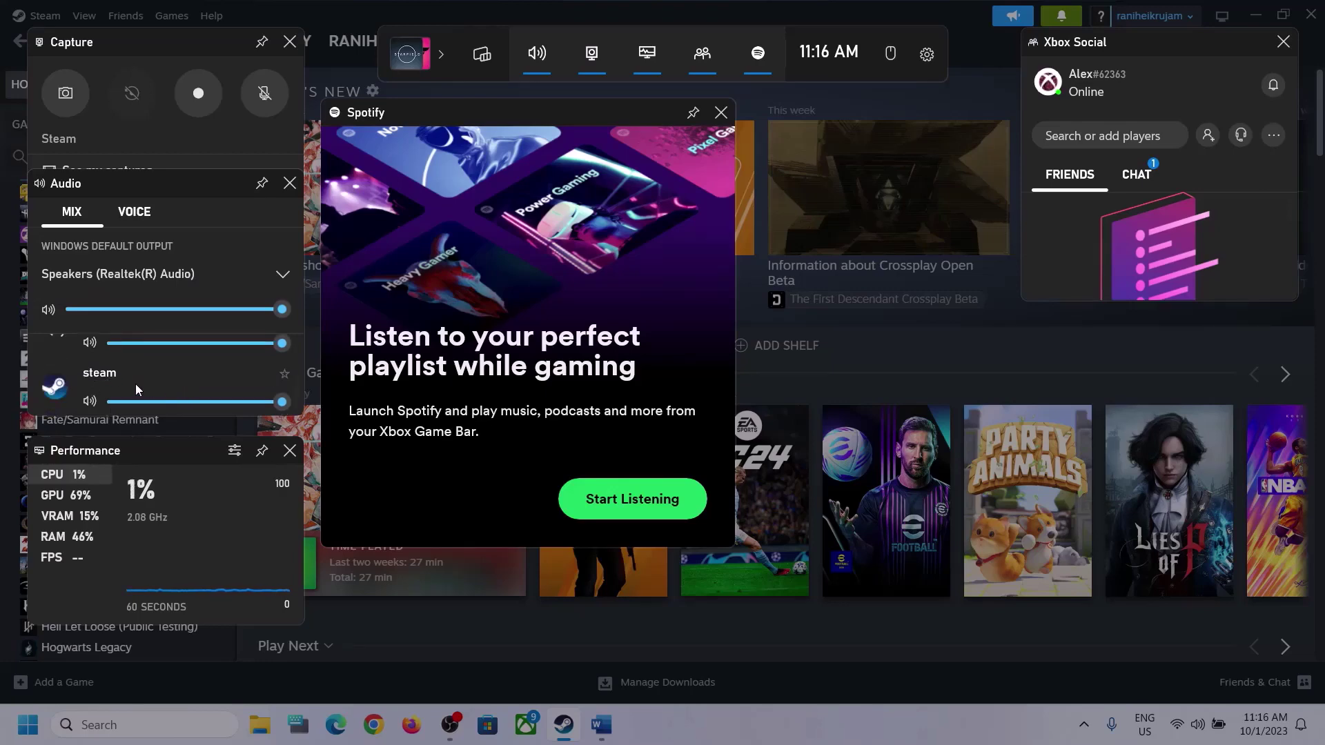
scroll(218, 376, up, 1)
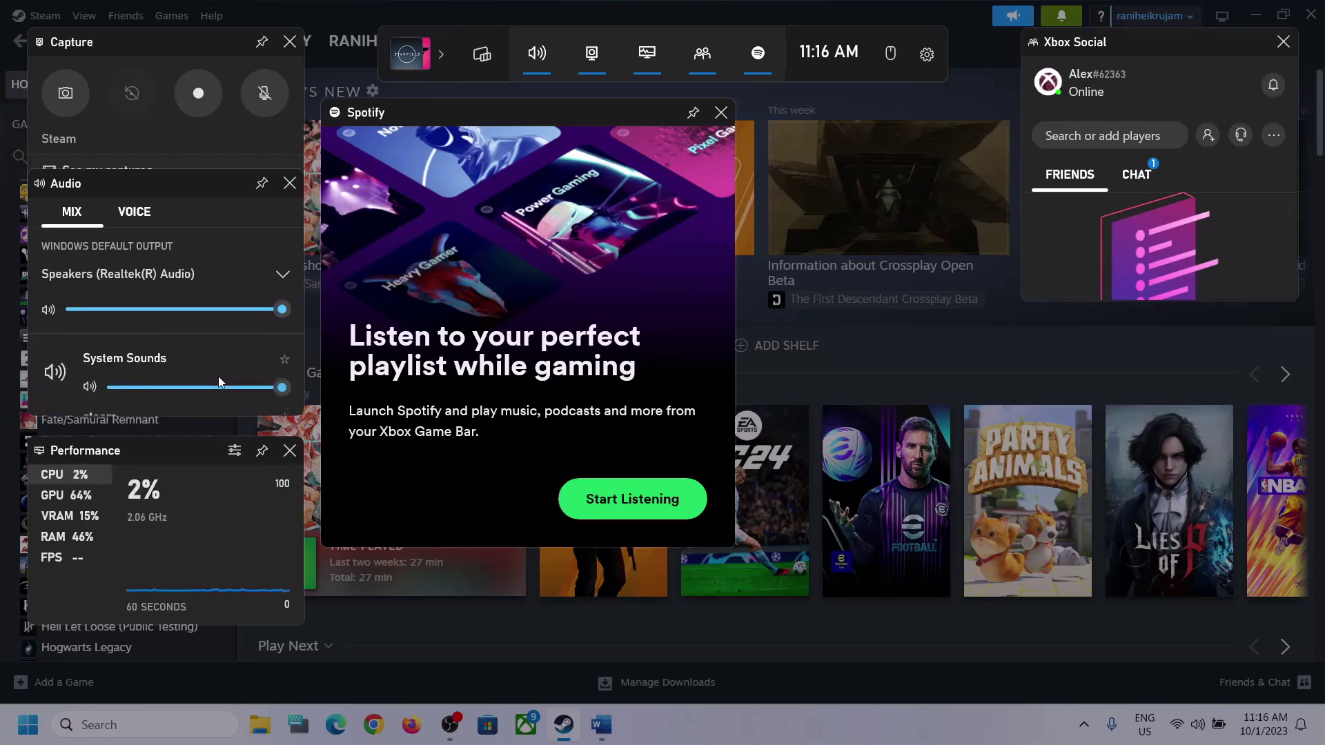
- Select Speakers (Realtek(R) Audio) as default communications output in the Game Bar voice settings, review both microphone choices, and close the overlay
click(131, 216)
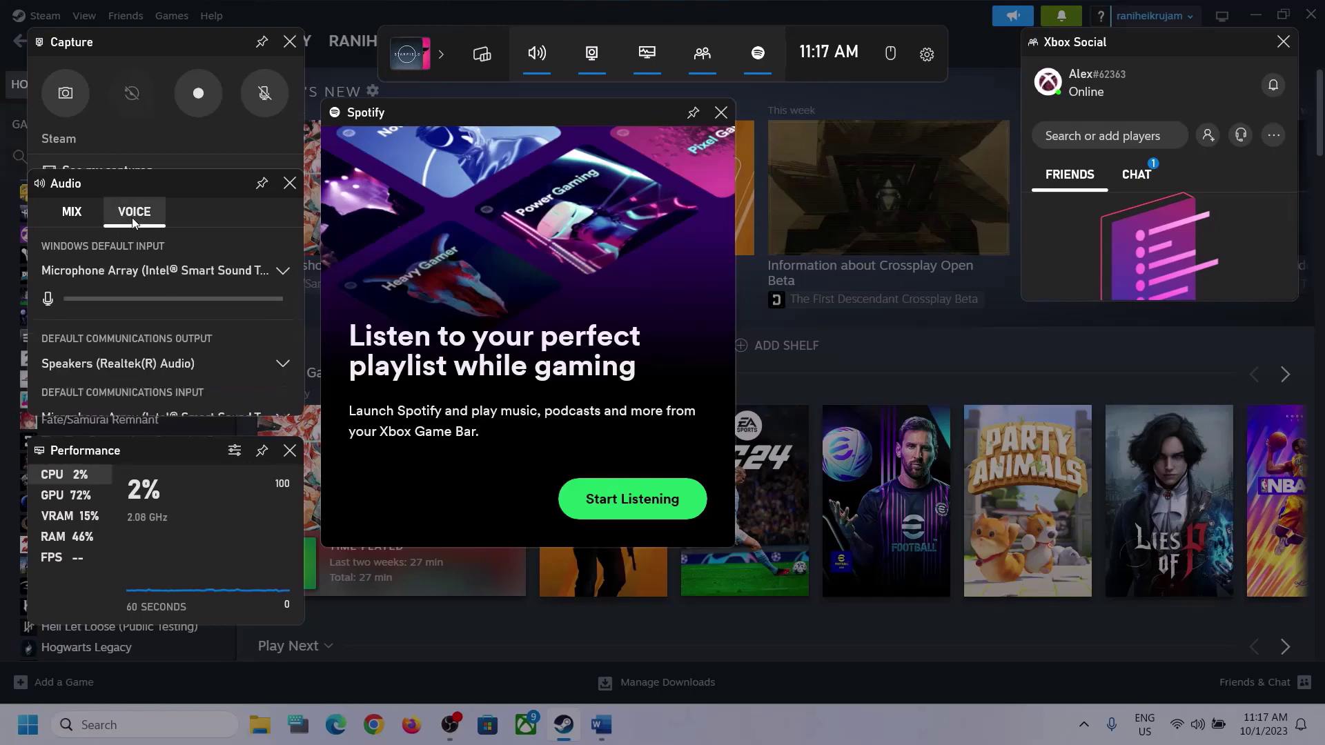
click(279, 271)
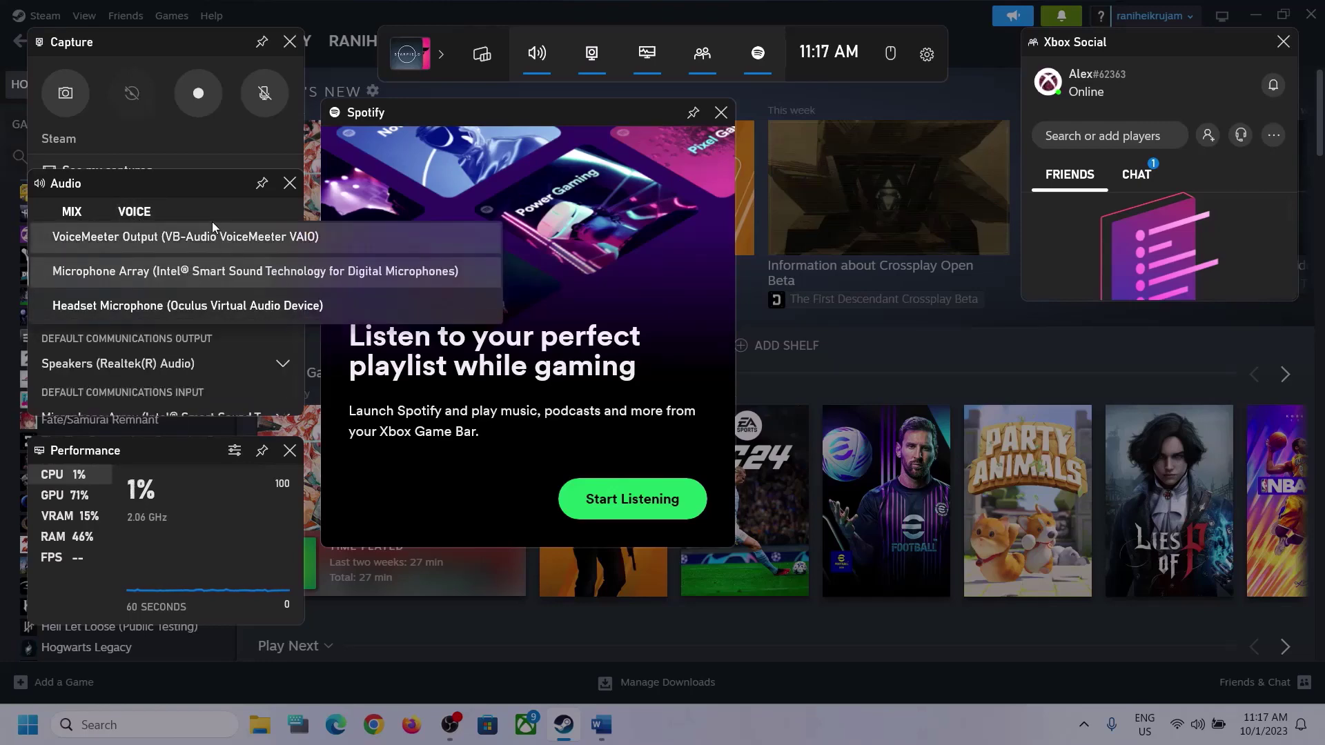
click(194, 187)
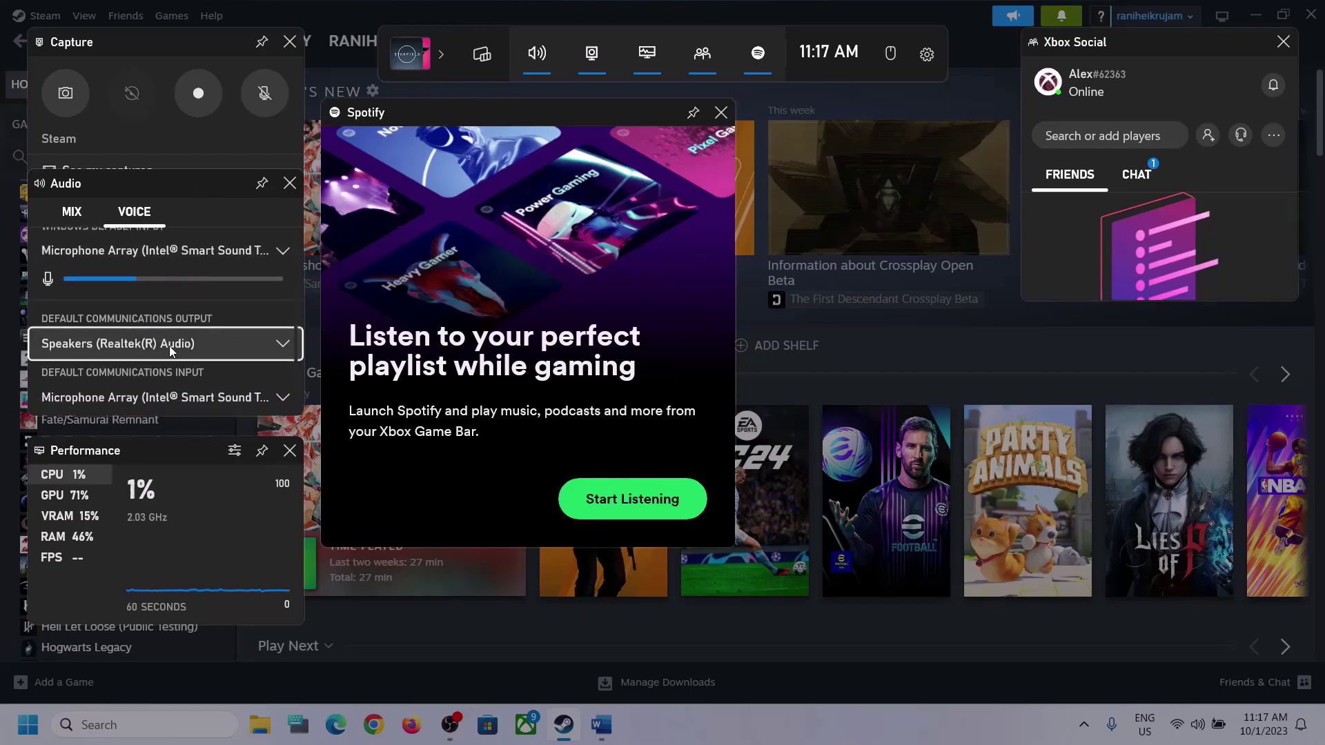
scroll(167, 345, down, 1)
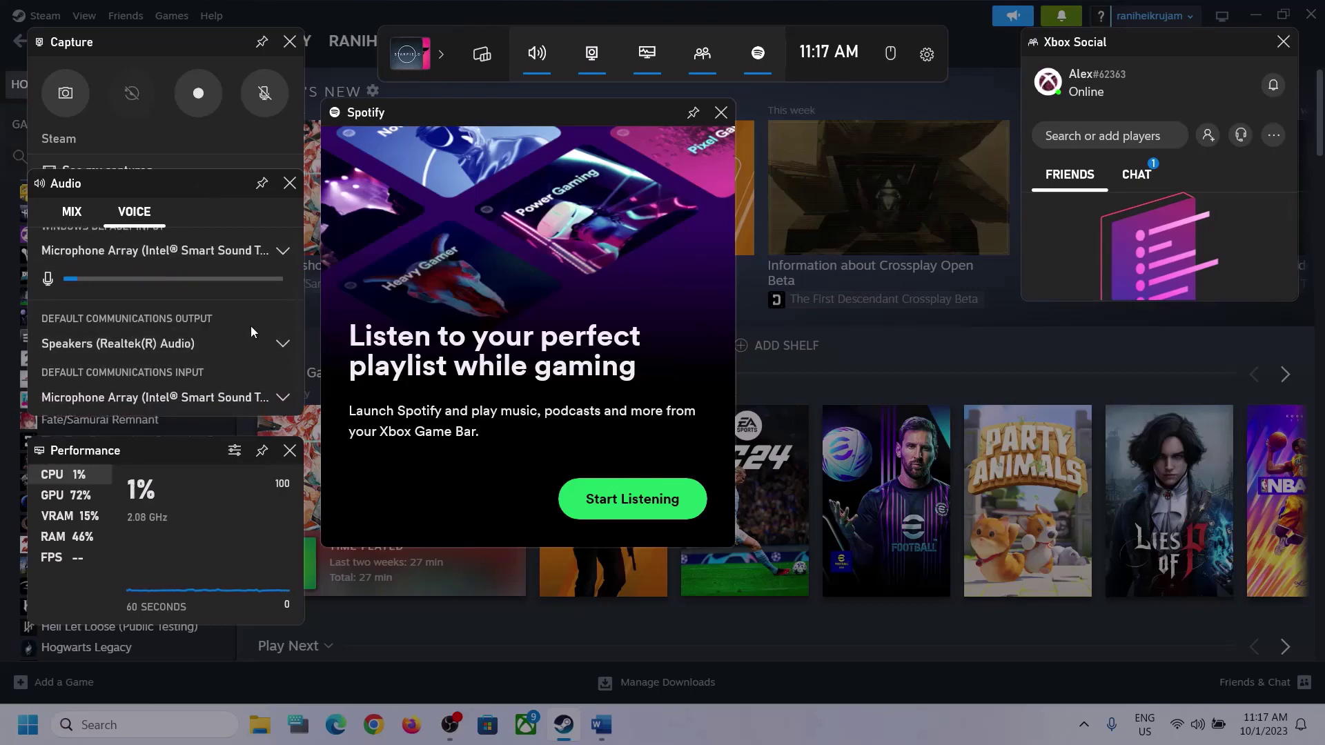
click(284, 341)
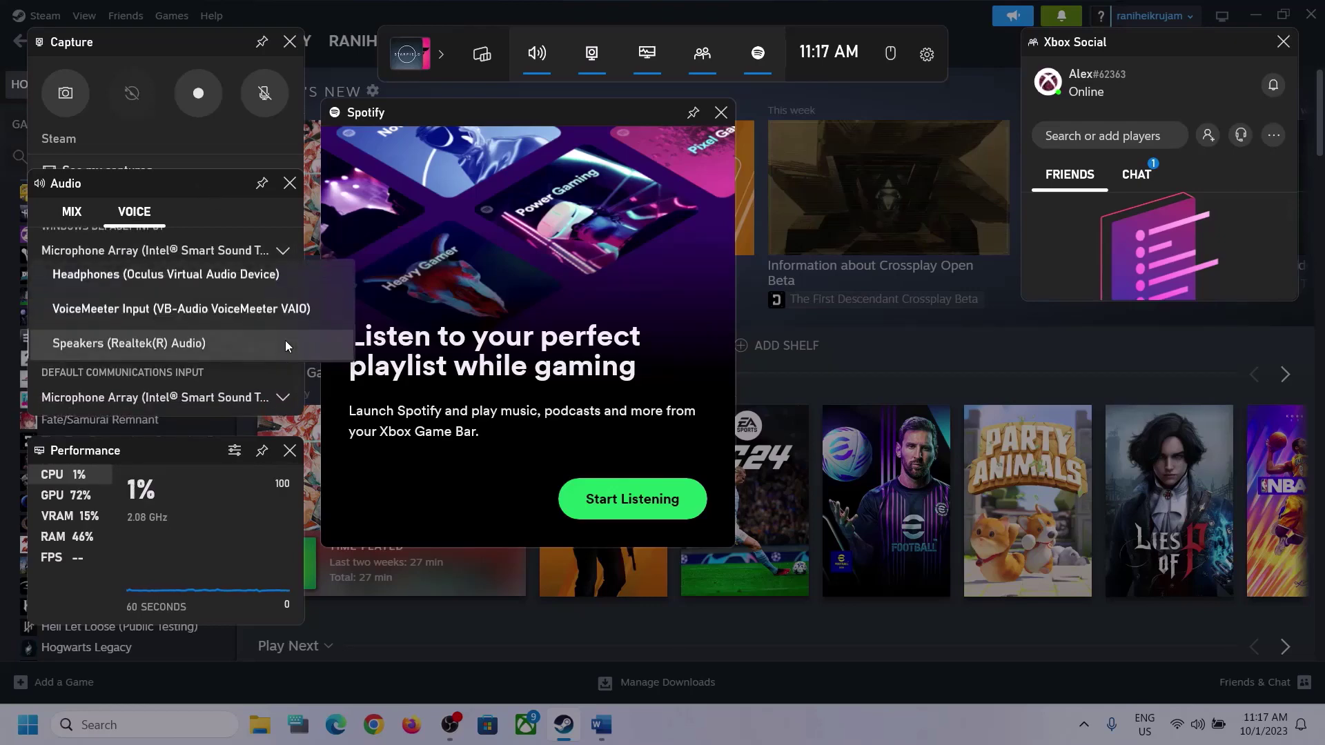
click(215, 345)
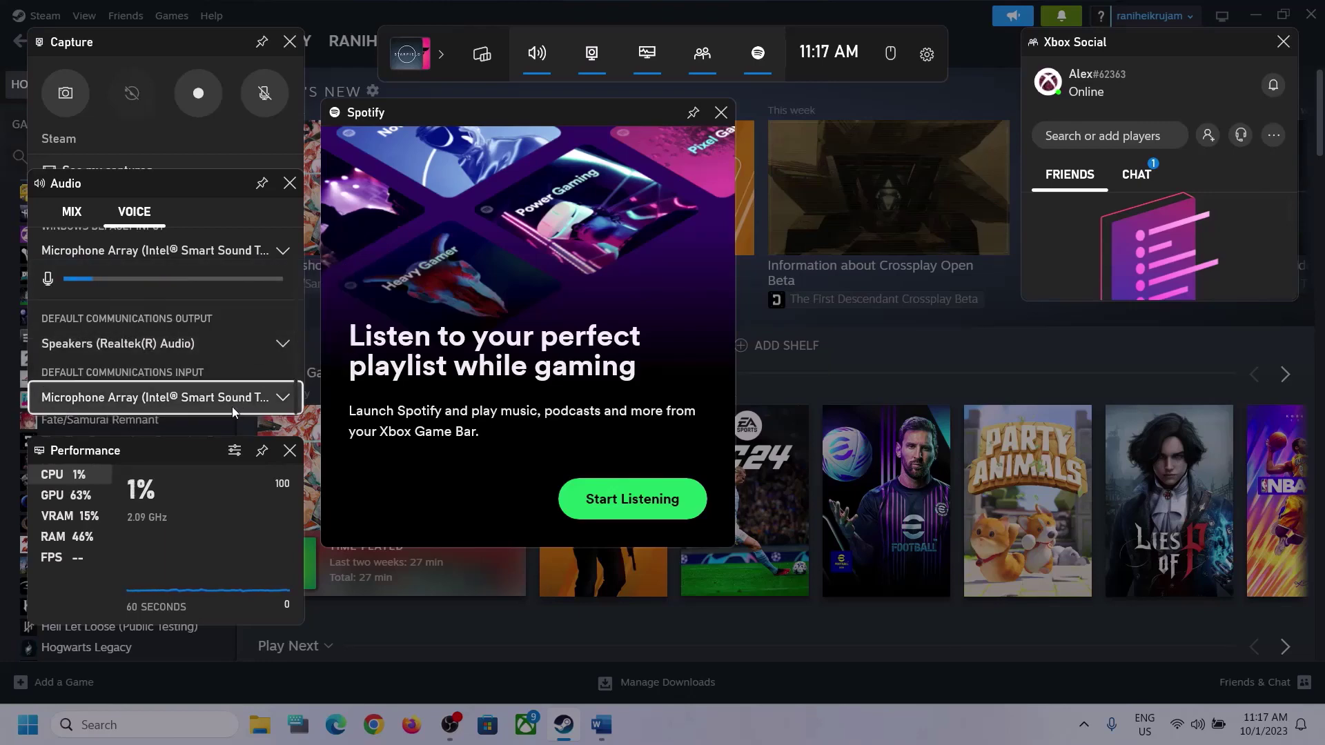
click(270, 401)
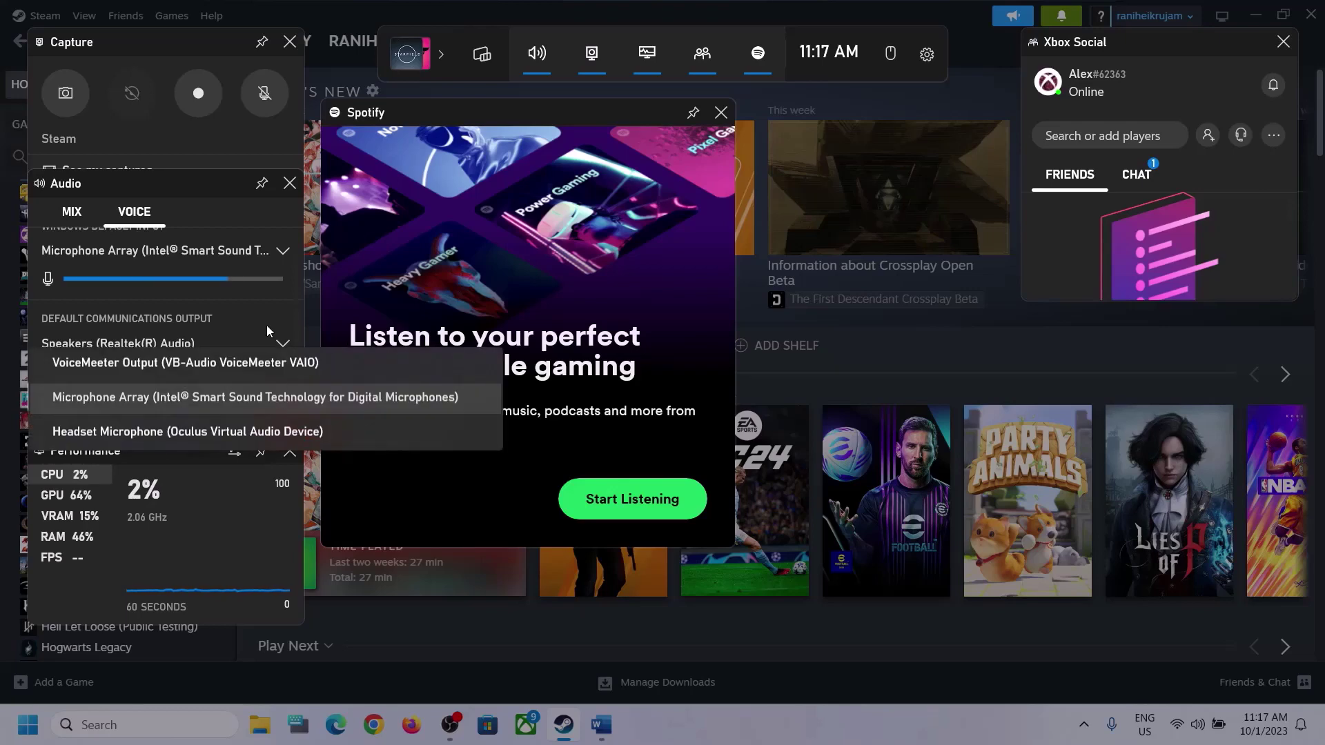
click(275, 296)
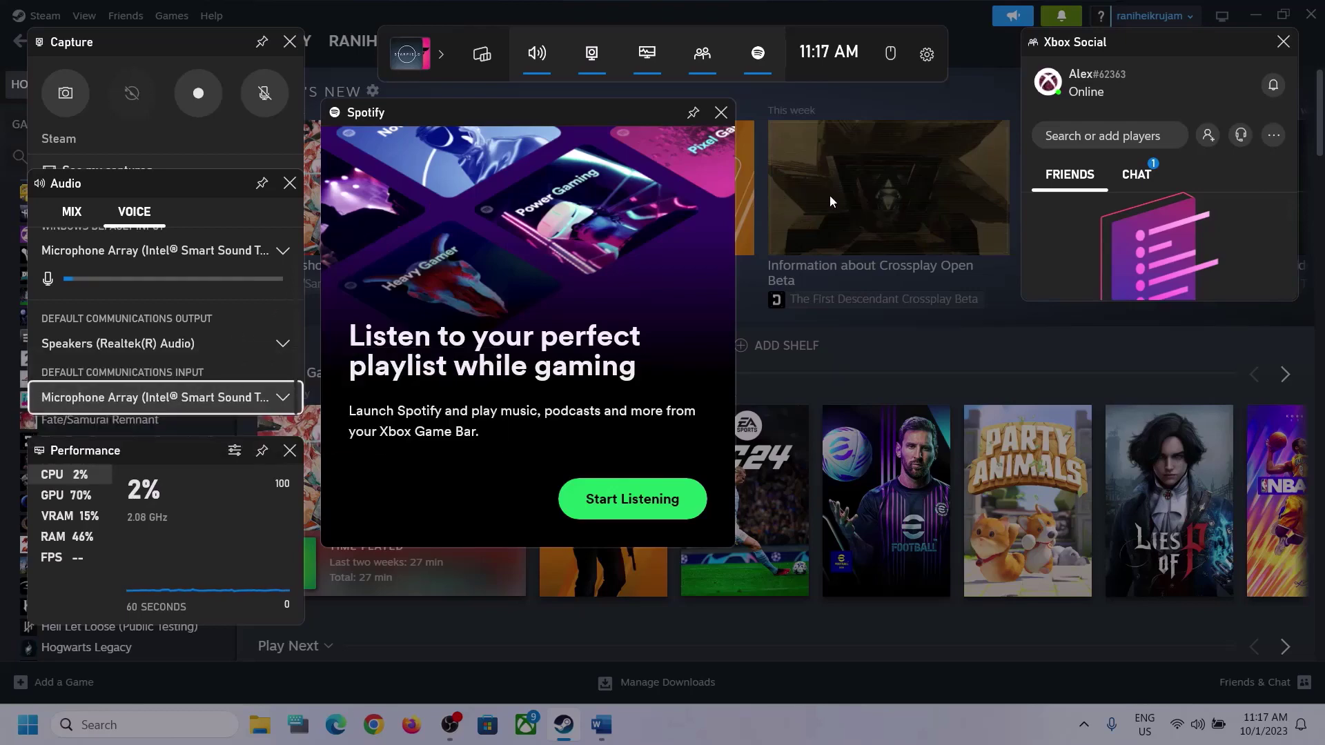
click(765, 205)
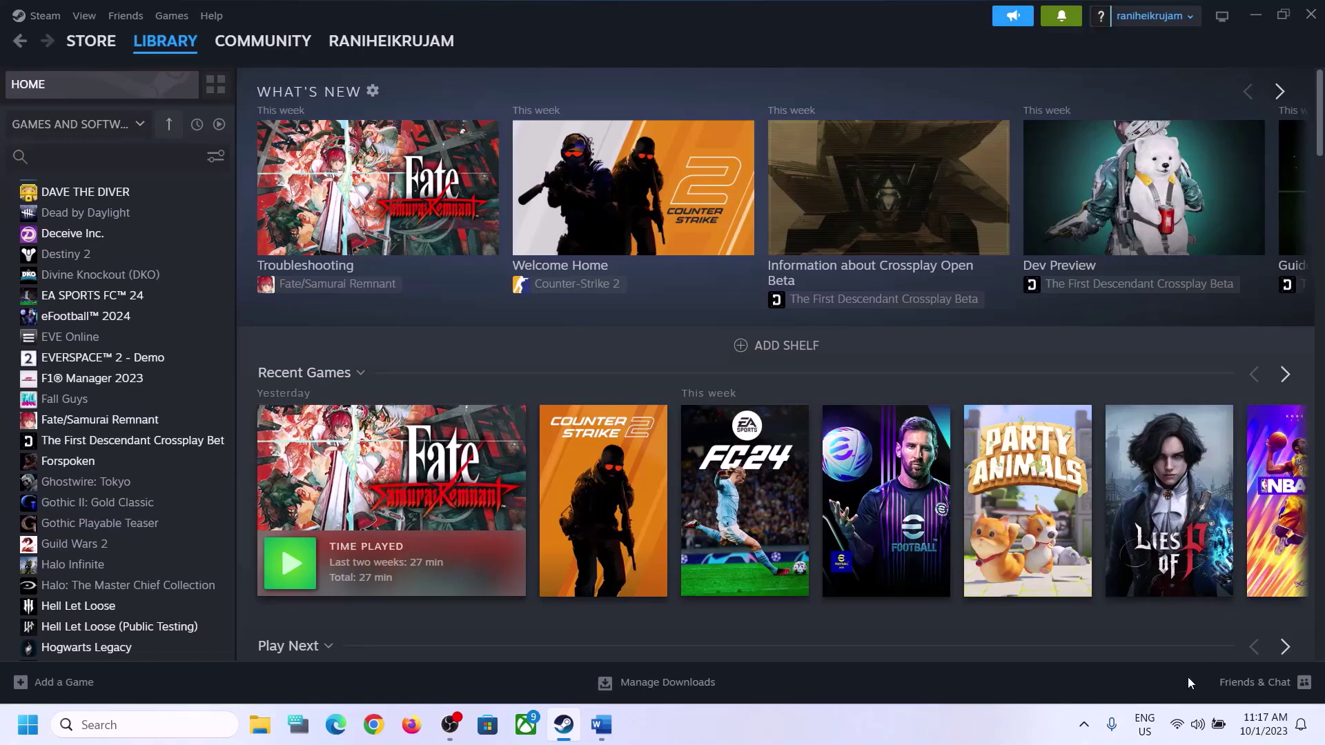
- Return to the Word instructions and highlight "Select the right audio device in Sound" in Step 2, then minimize the document
click(600, 724)
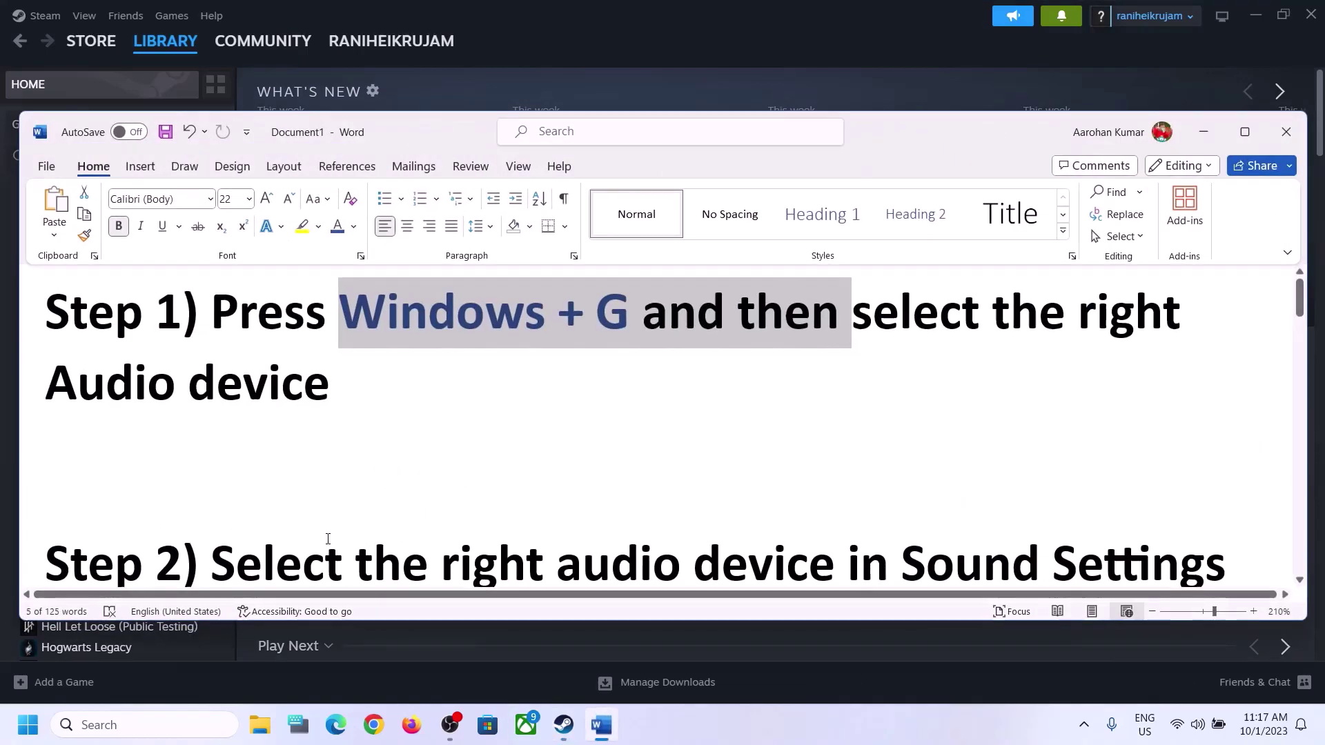
scroll(372, 483, down, 3)
scroll(389, 455, up, 1)
drag(211, 476, 1052, 476)
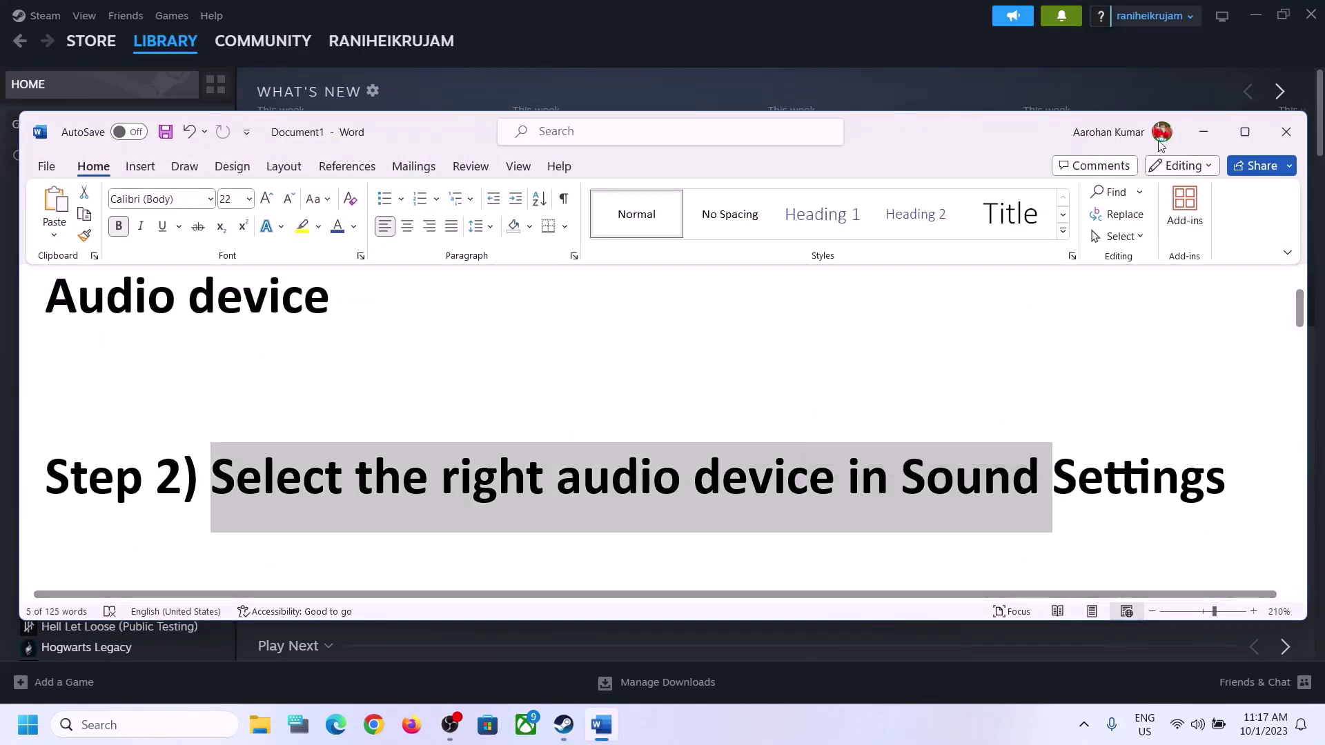
click(1216, 136)
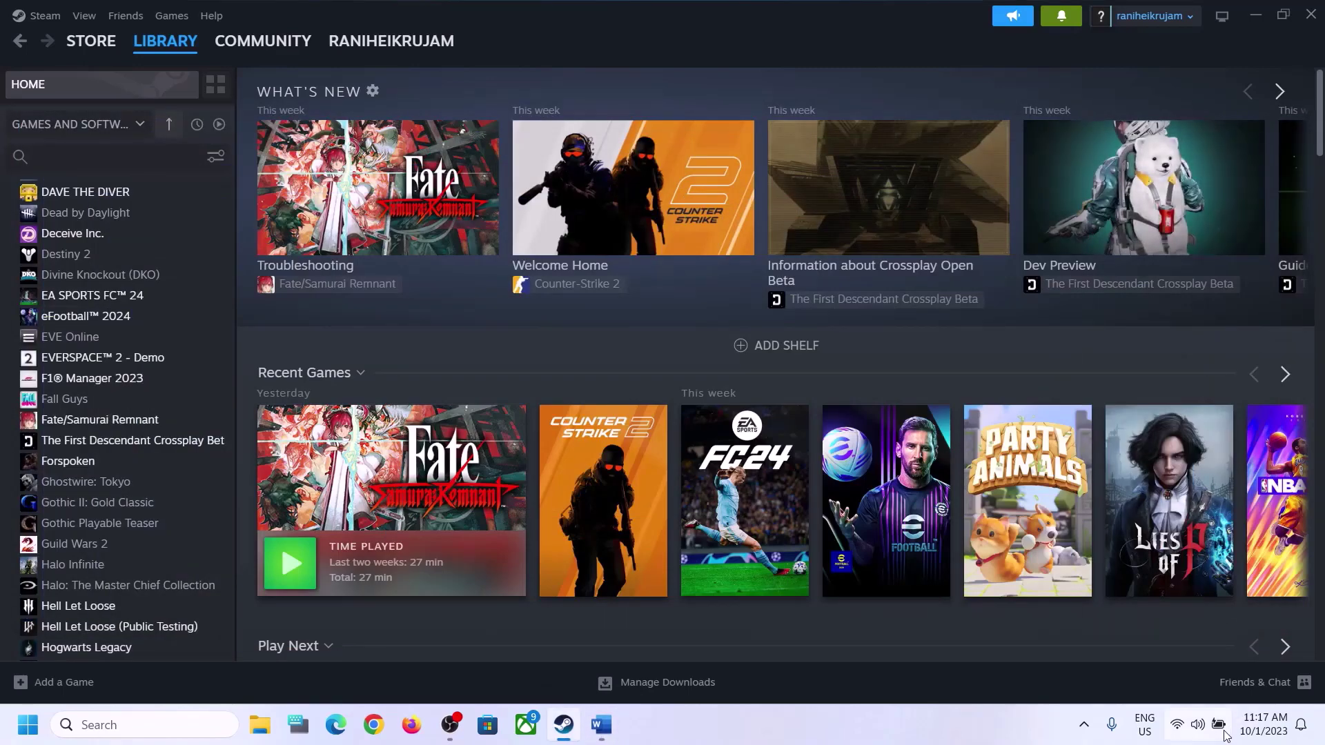
- Select Speakers (Realtek(R) Audio) as the sound output in the Windows quick settings and review the volume mixer there
click(1200, 729)
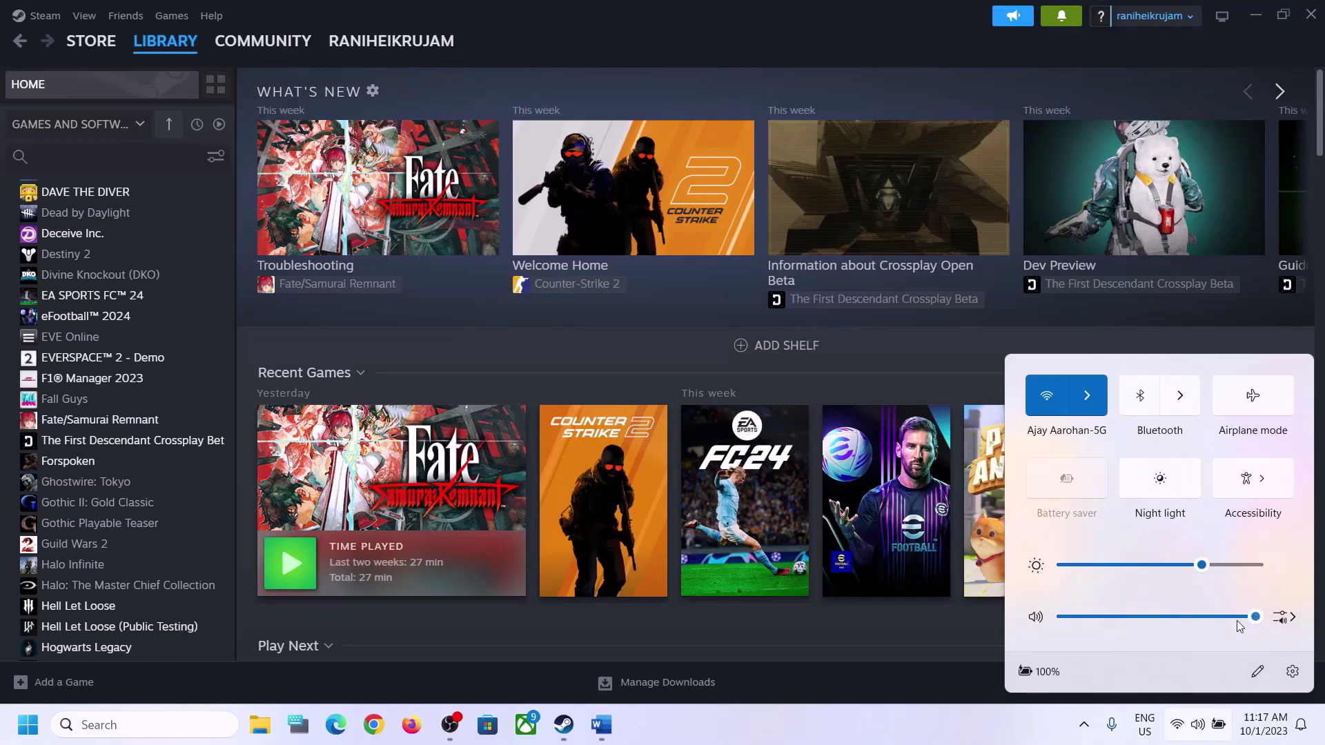
click(1290, 621)
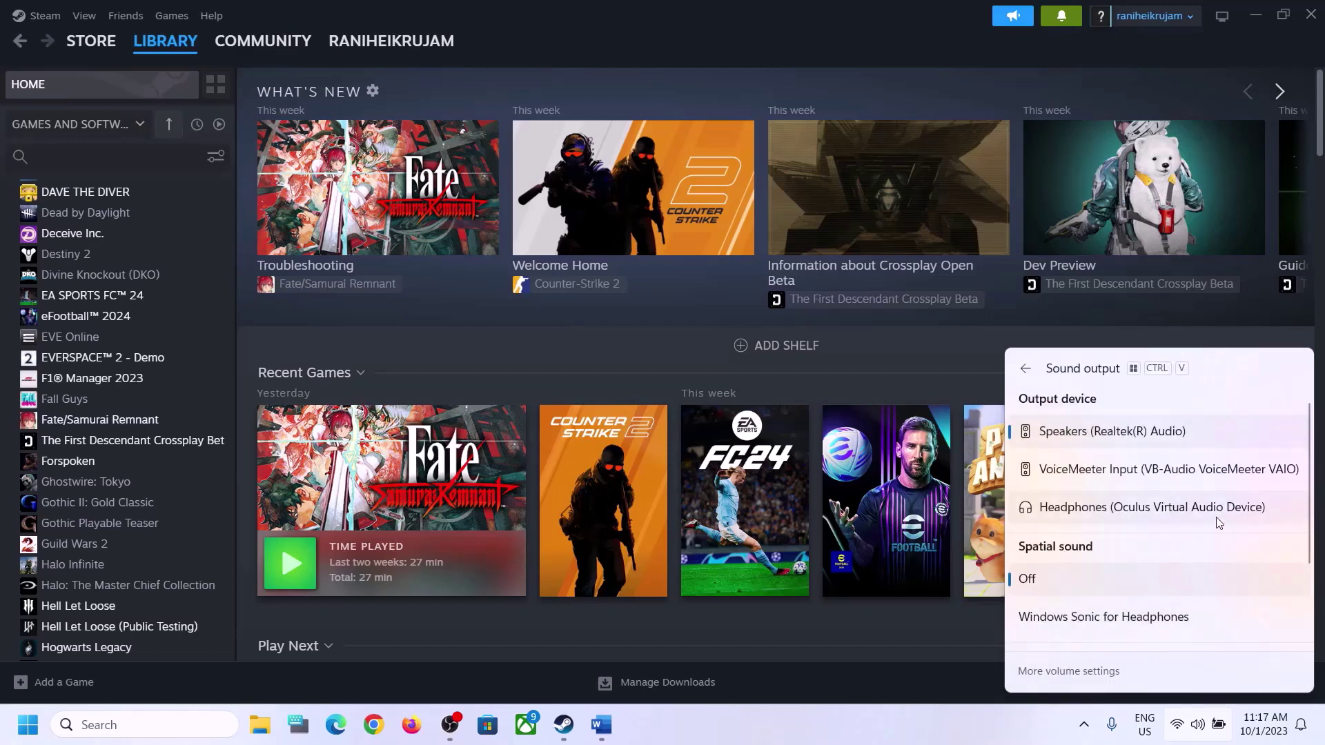
click(1151, 434)
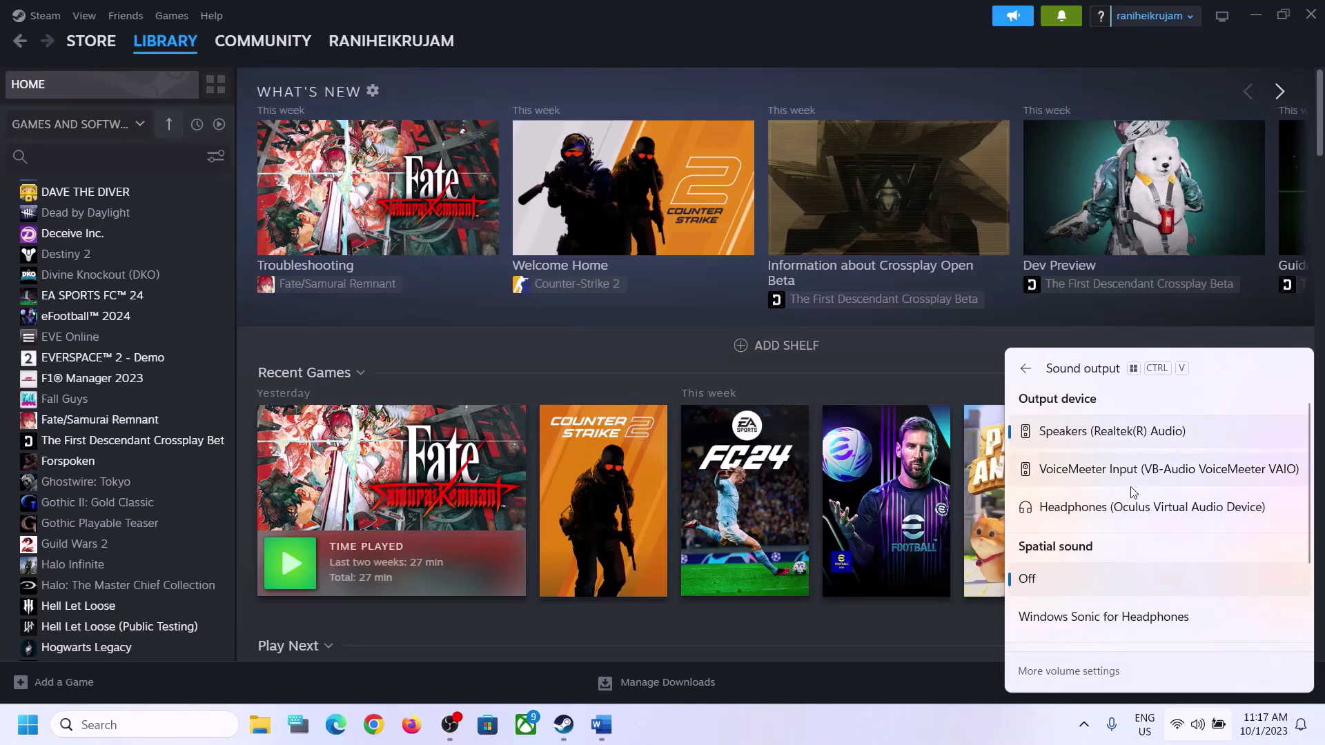
scroll(1172, 586, down, 3)
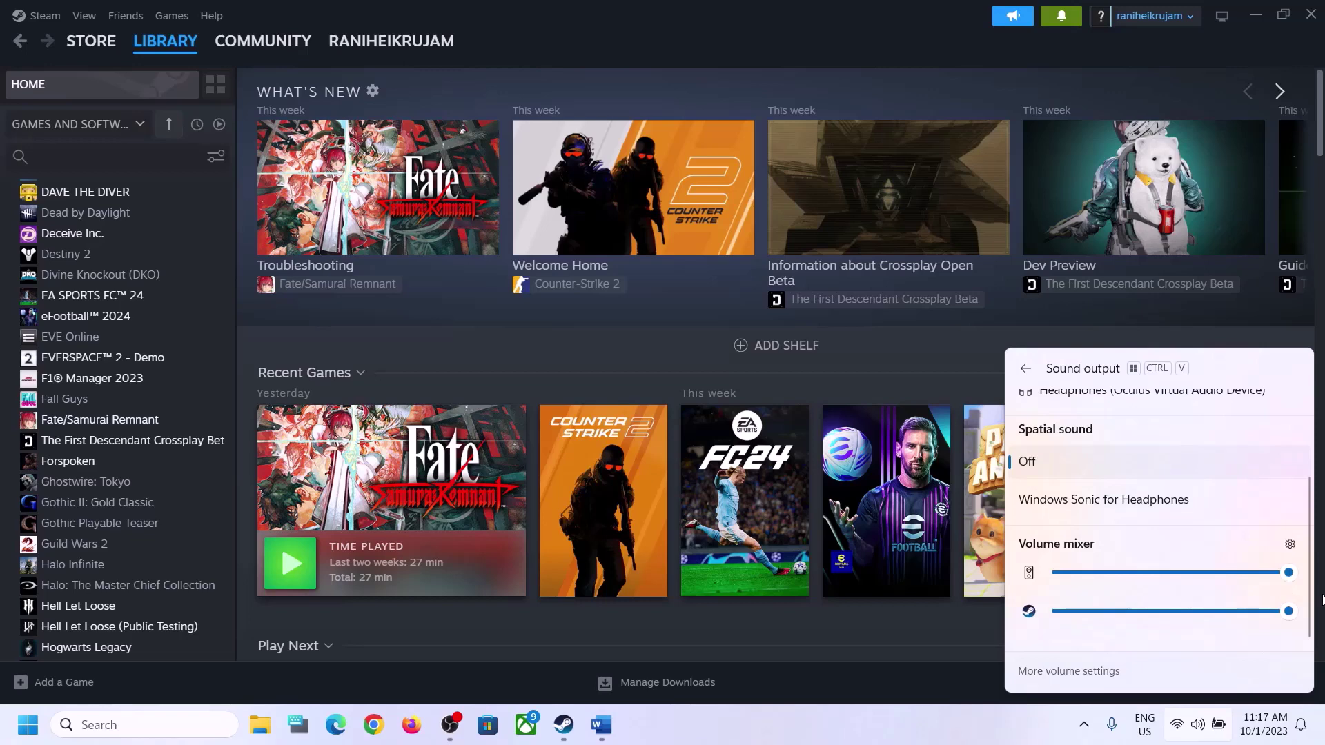
click(1032, 727)
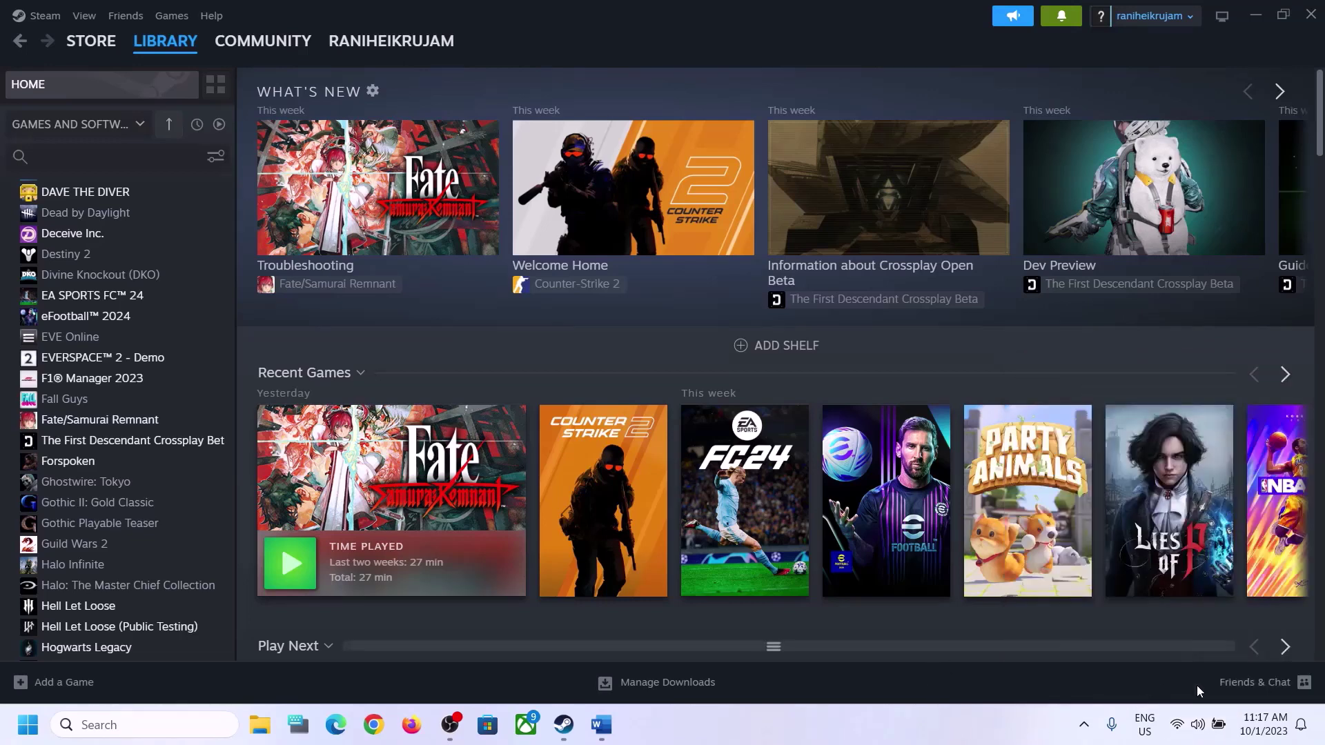
- Open the Windows sound settings and examine the selected output and input devices and the advanced options
right_click(1198, 733)
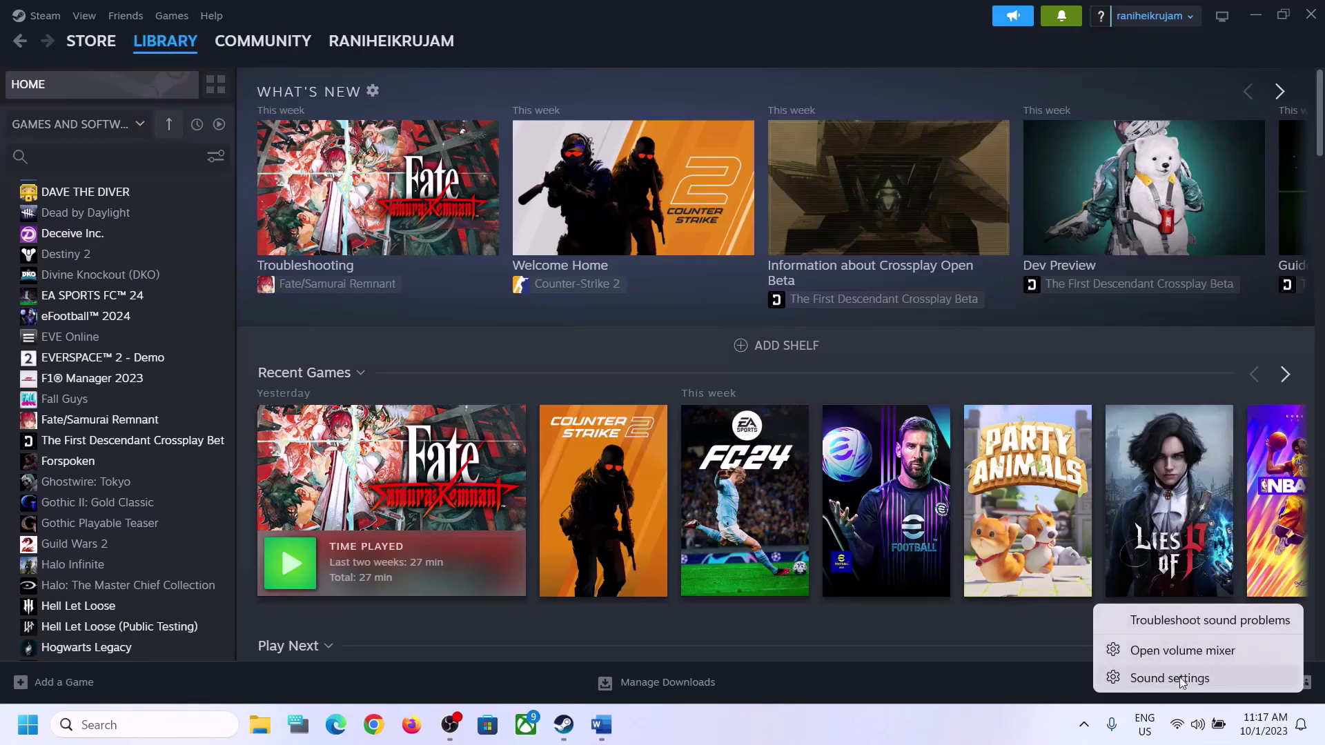
click(1178, 677)
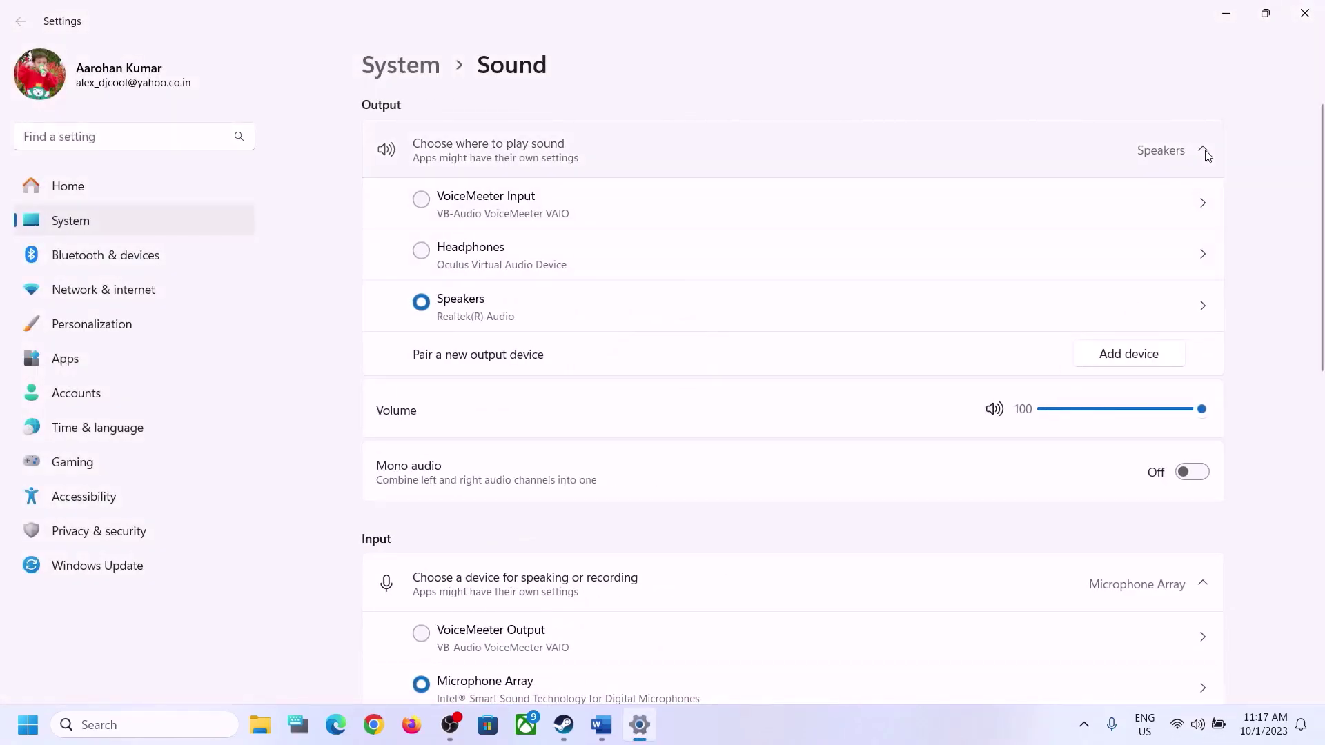
click(1203, 149)
click(1202, 149)
scroll(987, 523, down, 5)
scroll(987, 524, down, 3)
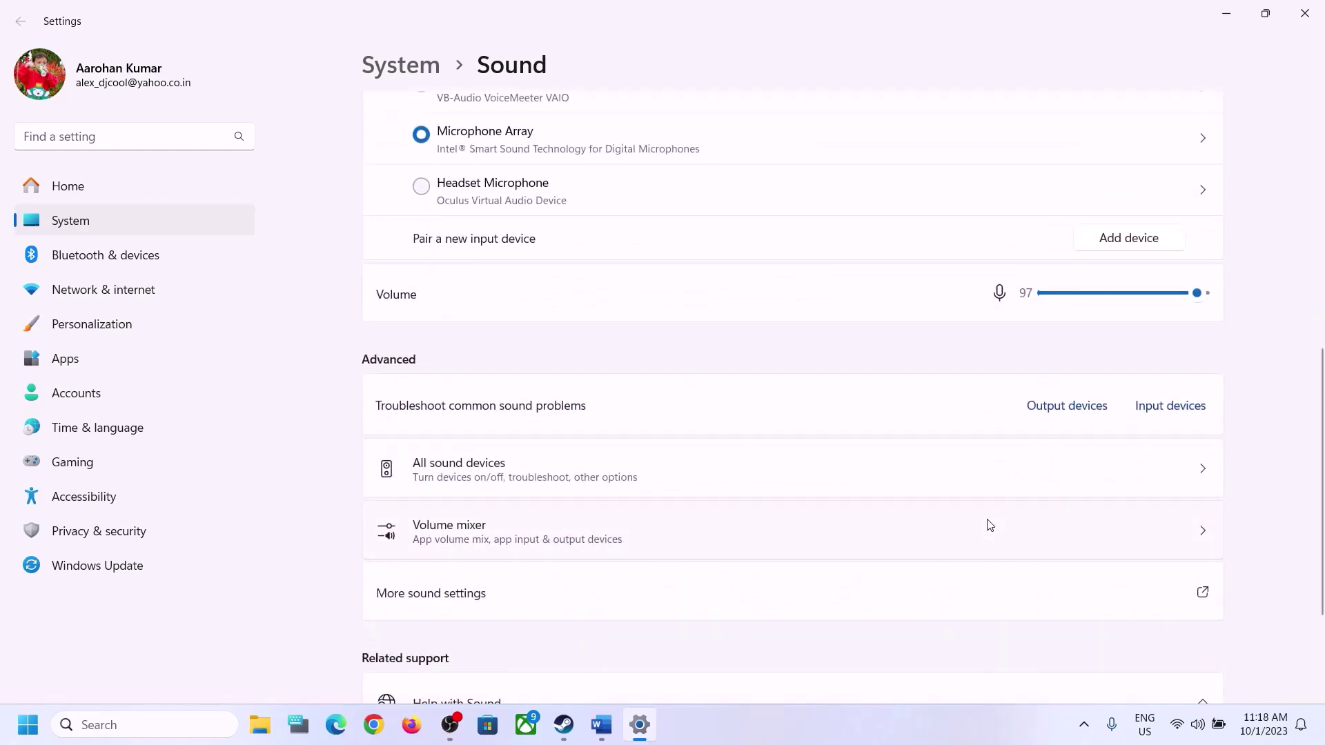
scroll(988, 523, up, 3)
scroll(879, 542, down, 3)
- Review the volume mixer's output device, input device and per-app volume levels, then close Settings
click(431, 540)
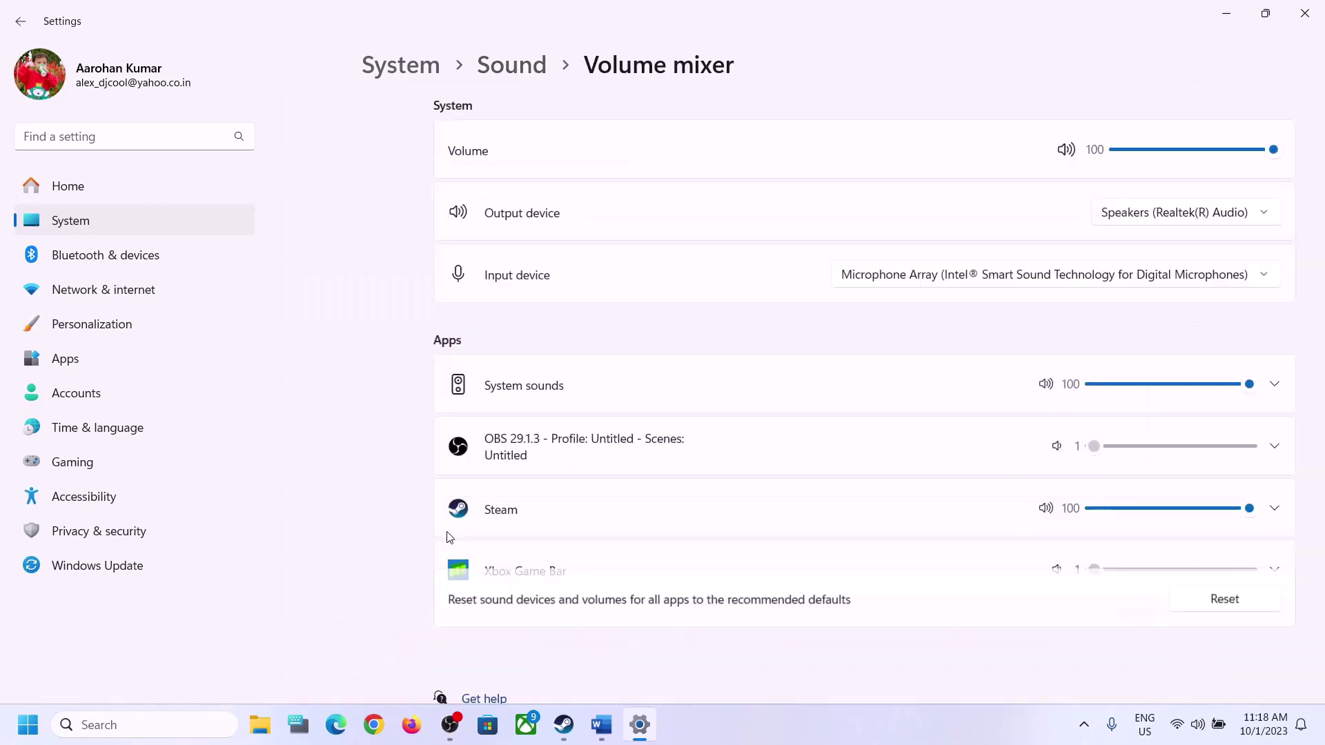
scroll(897, 496, down, 1)
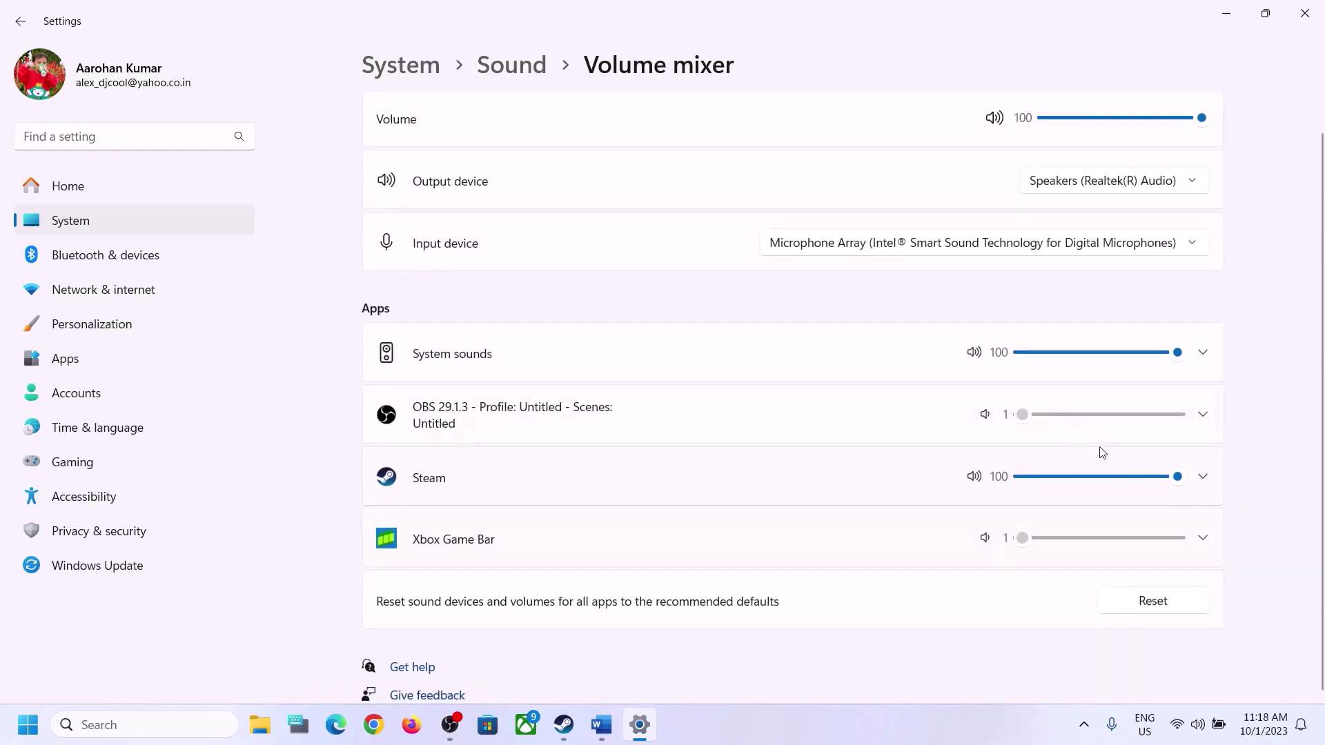
click(1304, 13)
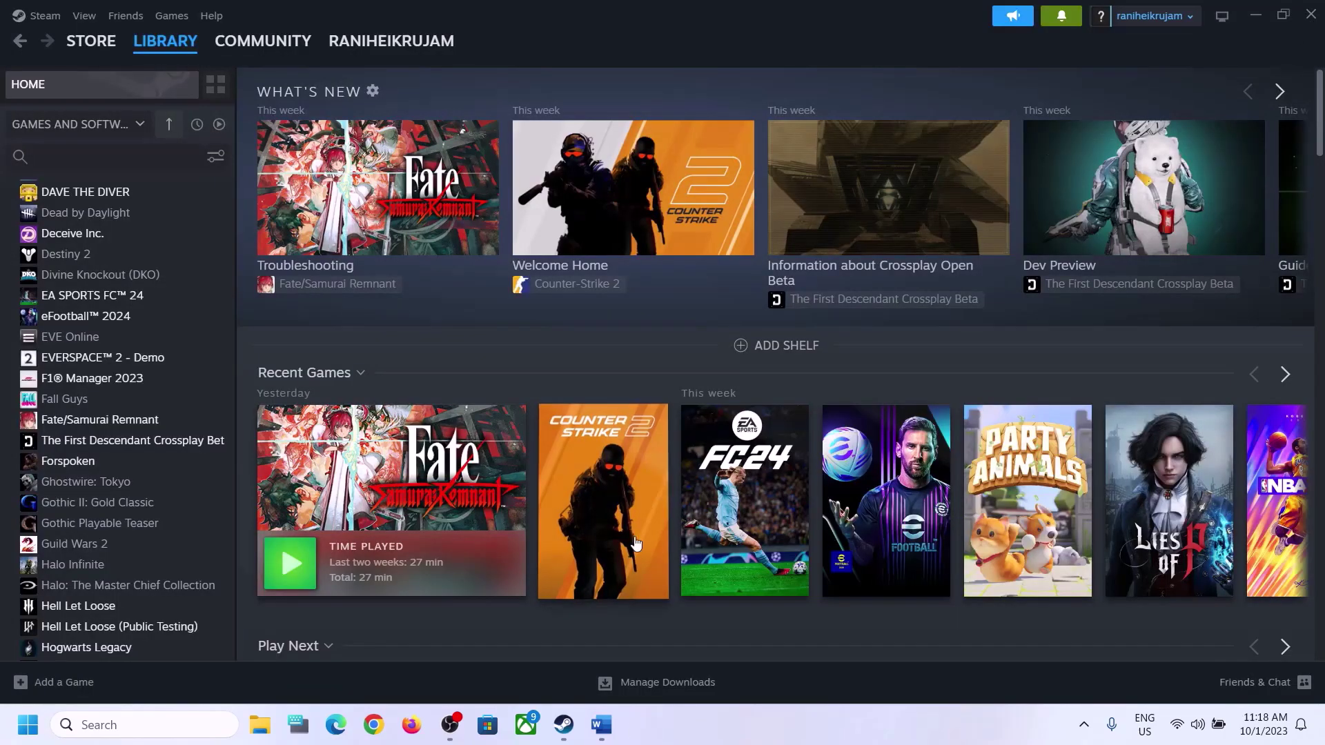
- Return to the Word instructions and highlight "Restart the game" and then "Restart PC" in Step 3
click(601, 724)
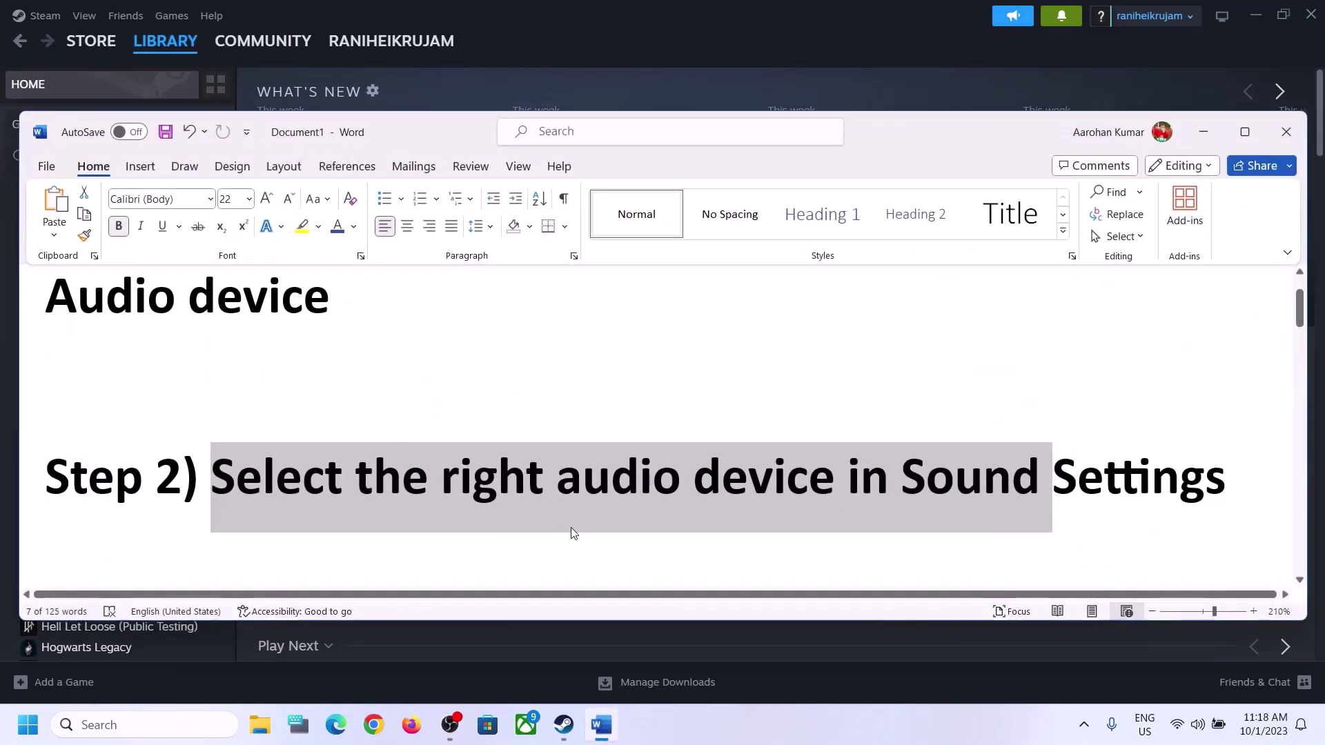
scroll(572, 532, down, 2)
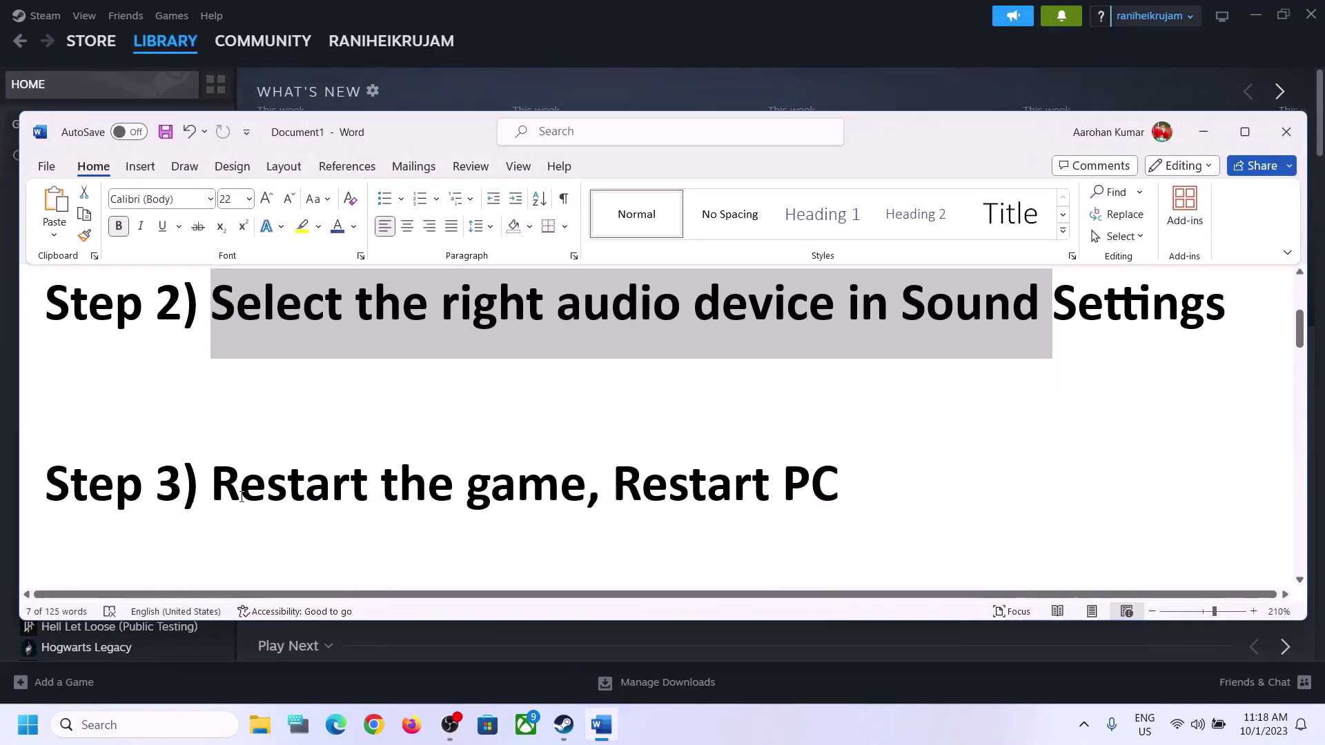
drag(212, 486, 478, 502)
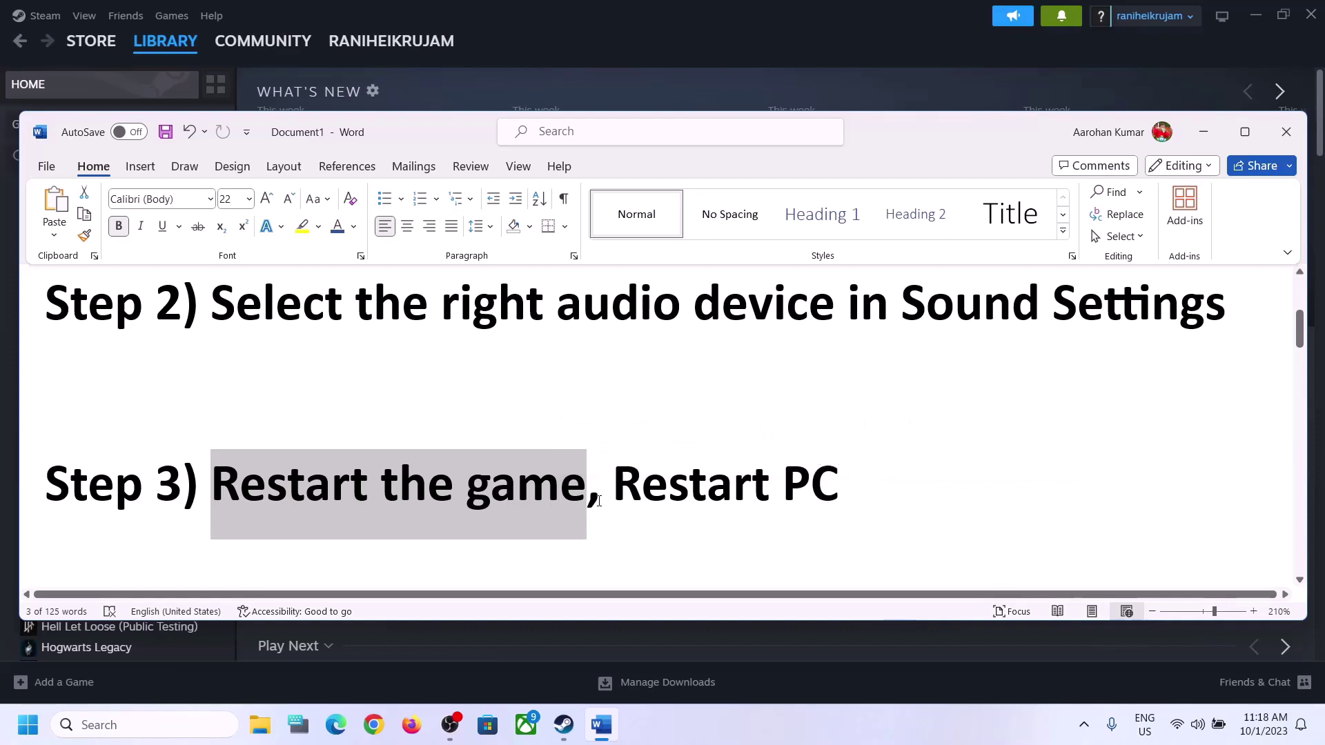
drag(614, 487, 838, 490)
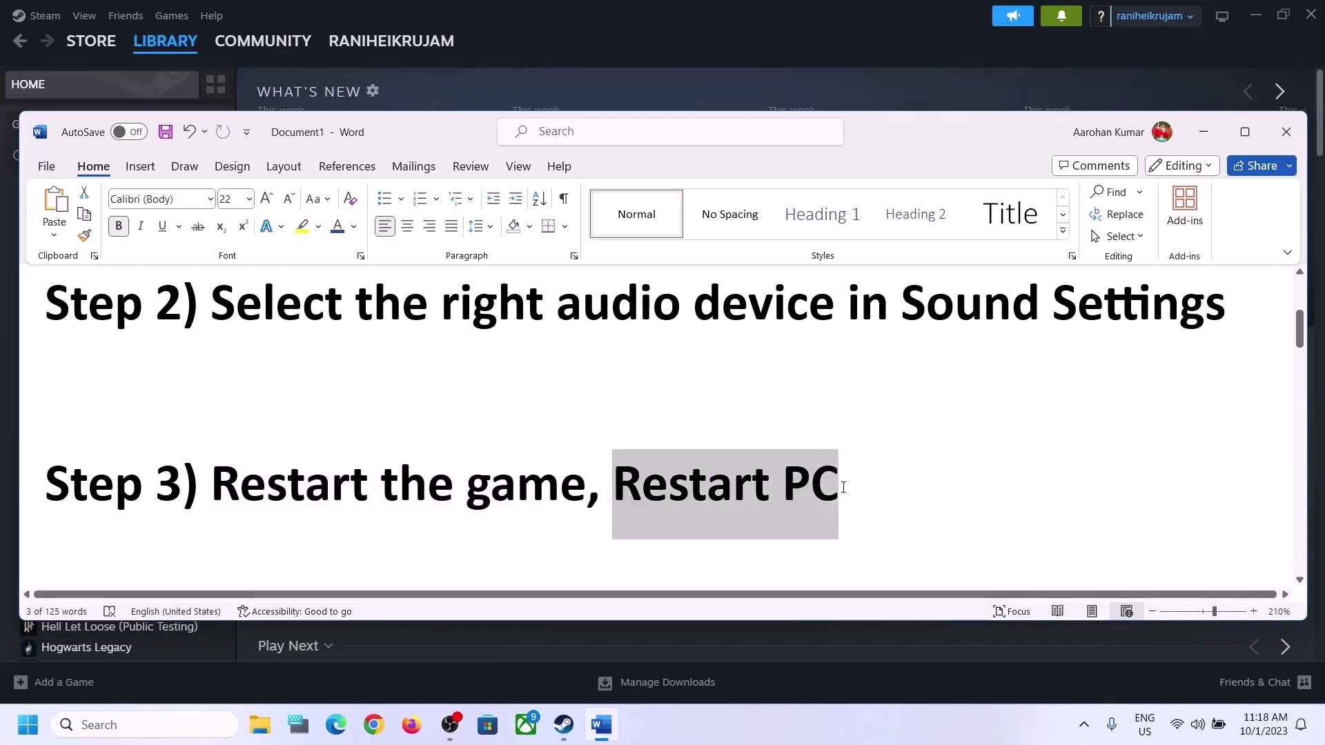
- Open the Start menu's power options to view the available shutdown choices, then dismiss the menu
key(super)
click(500, 665)
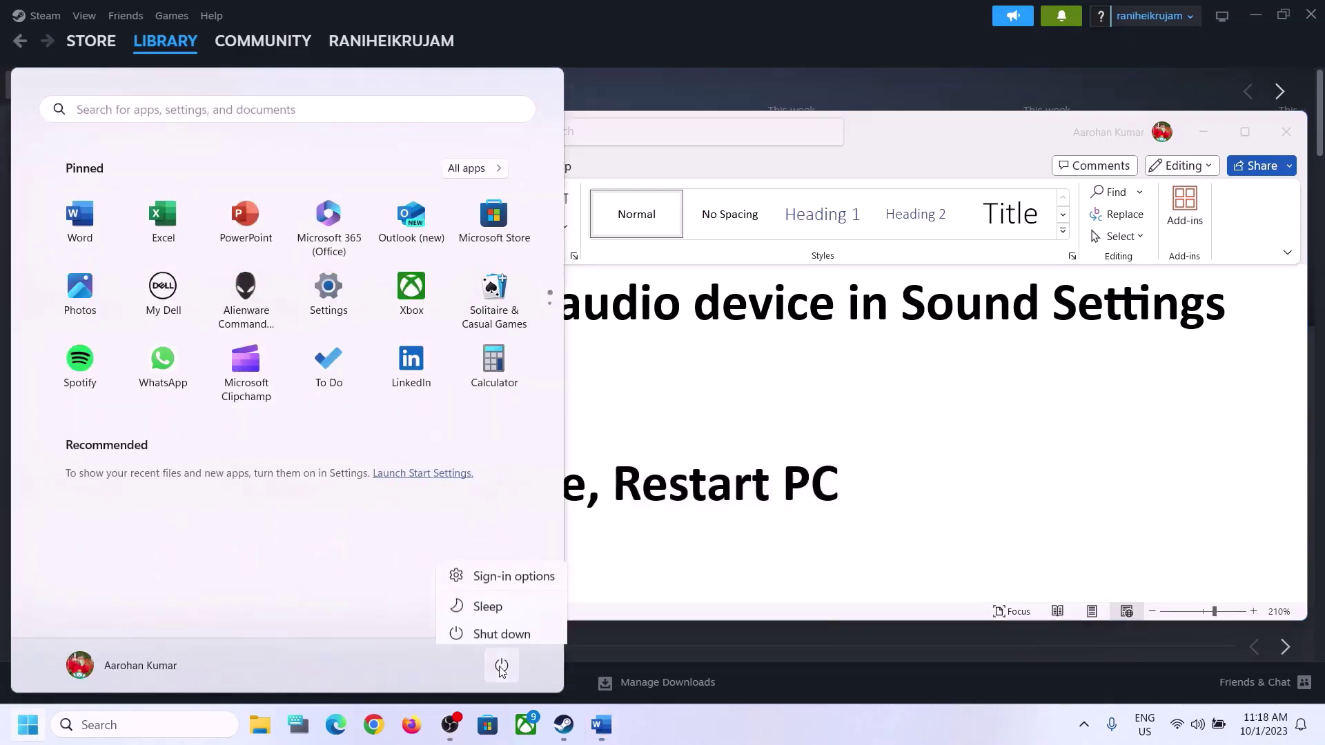
click(1184, 523)
click(958, 479)
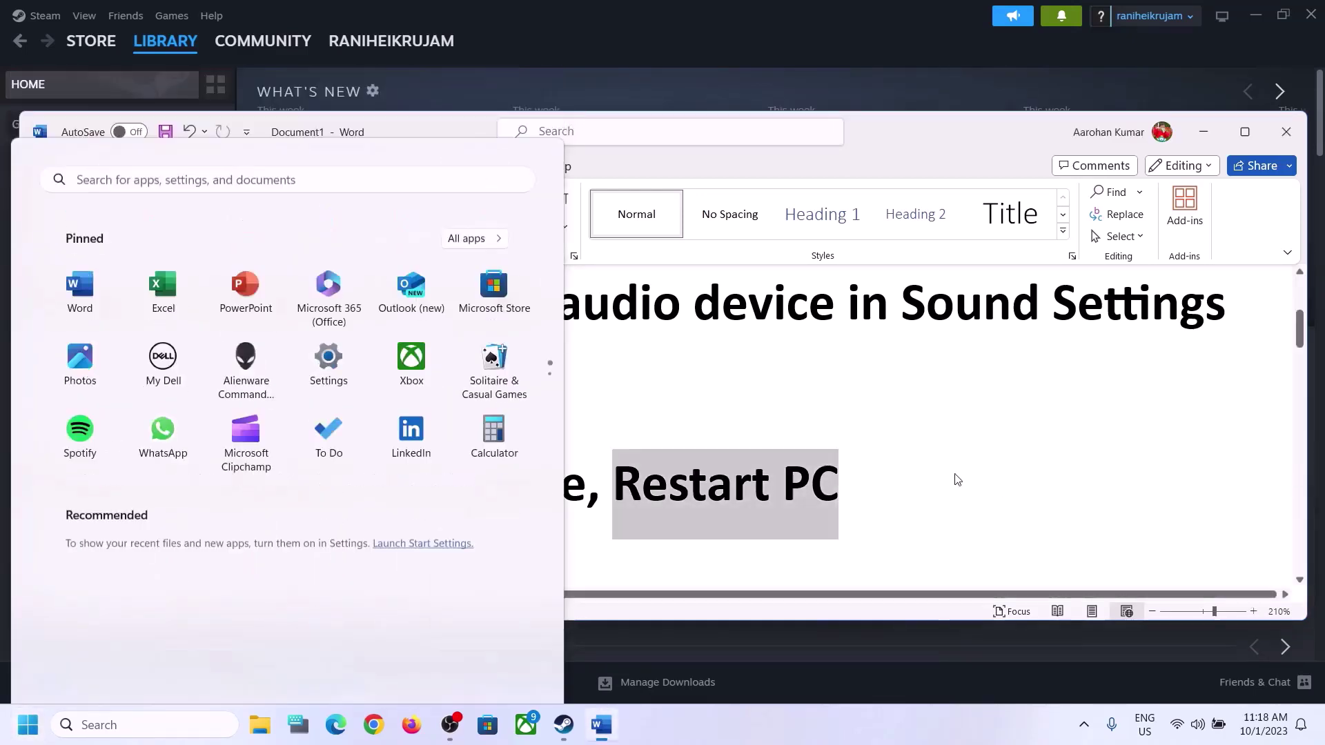
- Review the sound output devices and spatial sound options in the Windows quick settings, then dismiss them
click(1198, 725)
click(1285, 621)
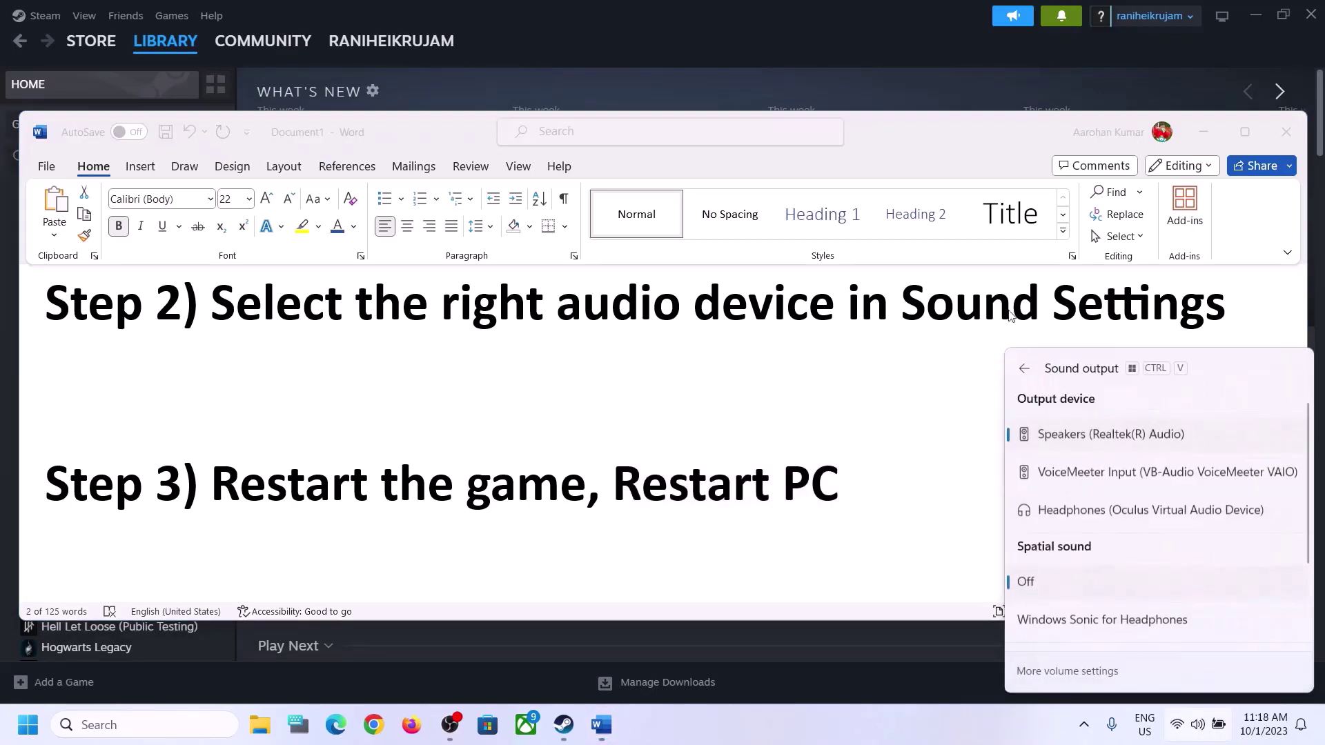
click(648, 532)
- Highlight the Step 4 instruction "Set Sound Sample rate to 48/44k Hz in sound control panel" in the Word document
click(454, 471)
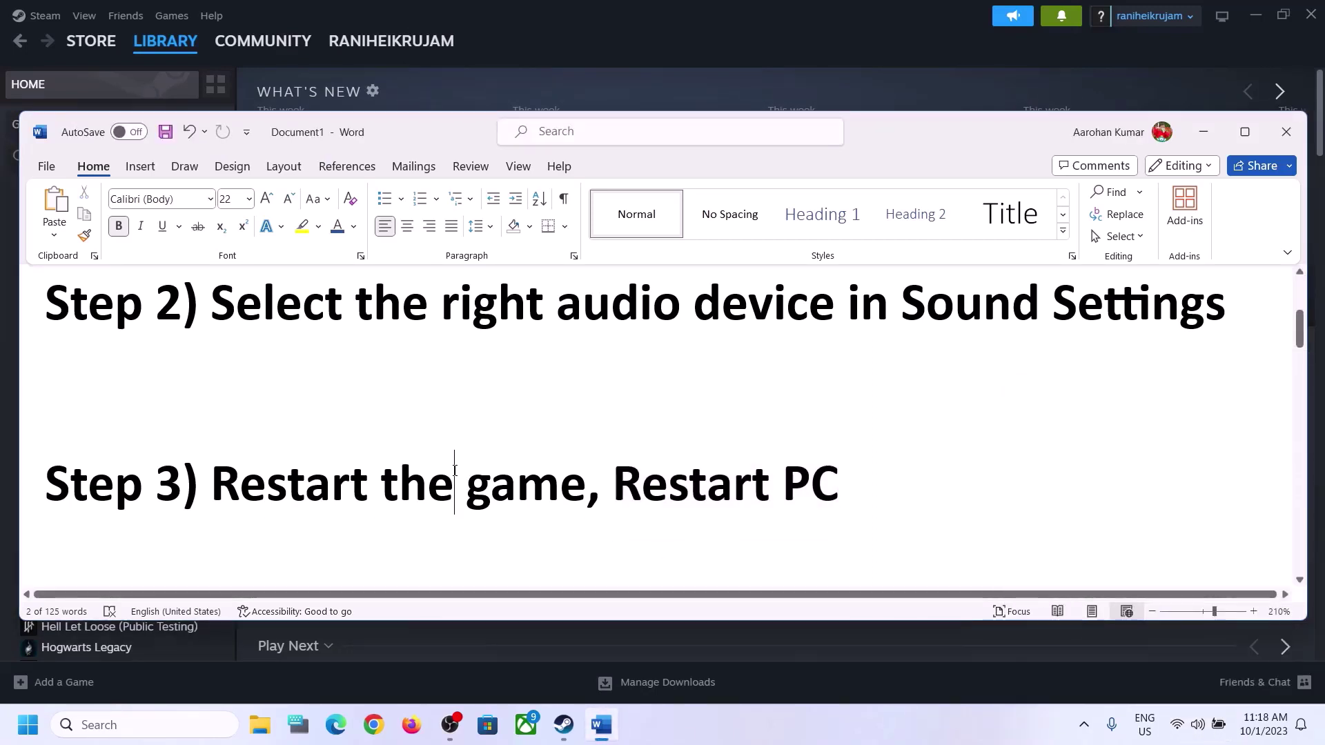
scroll(455, 470, down, 4)
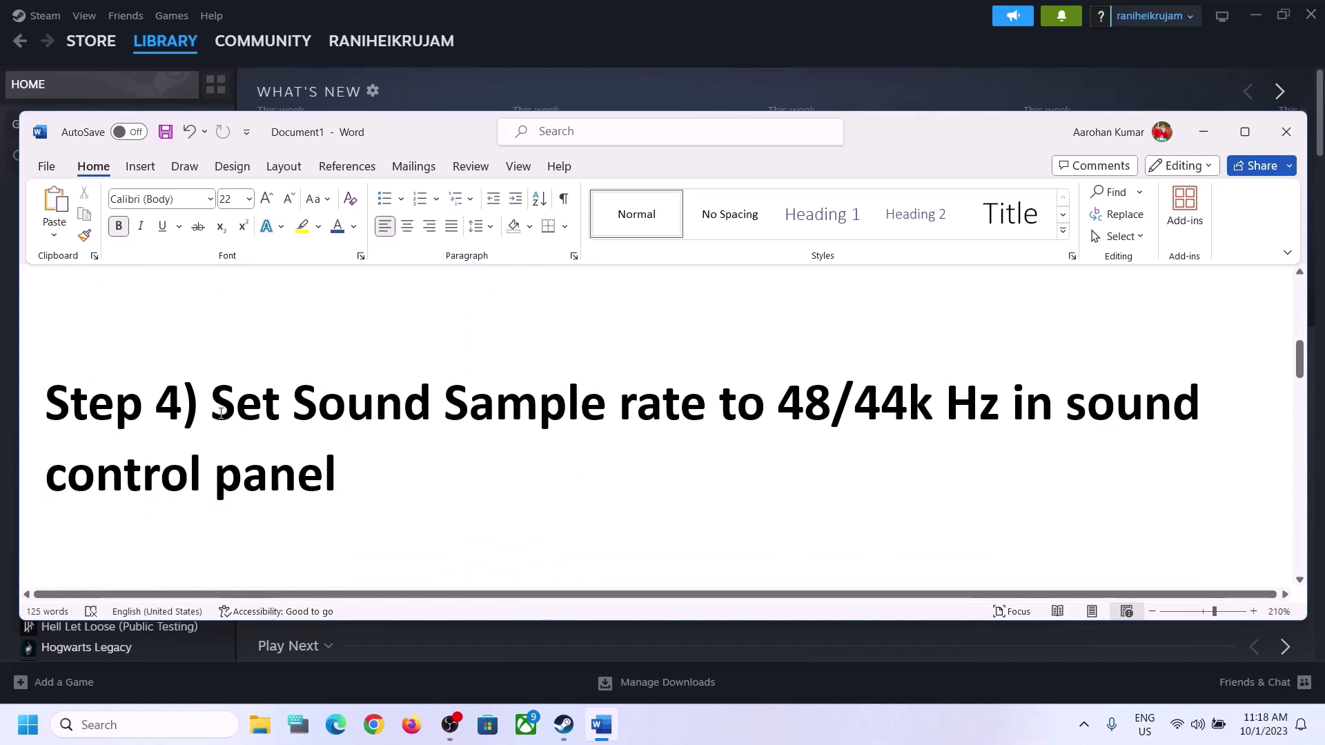
drag(212, 403, 454, 501)
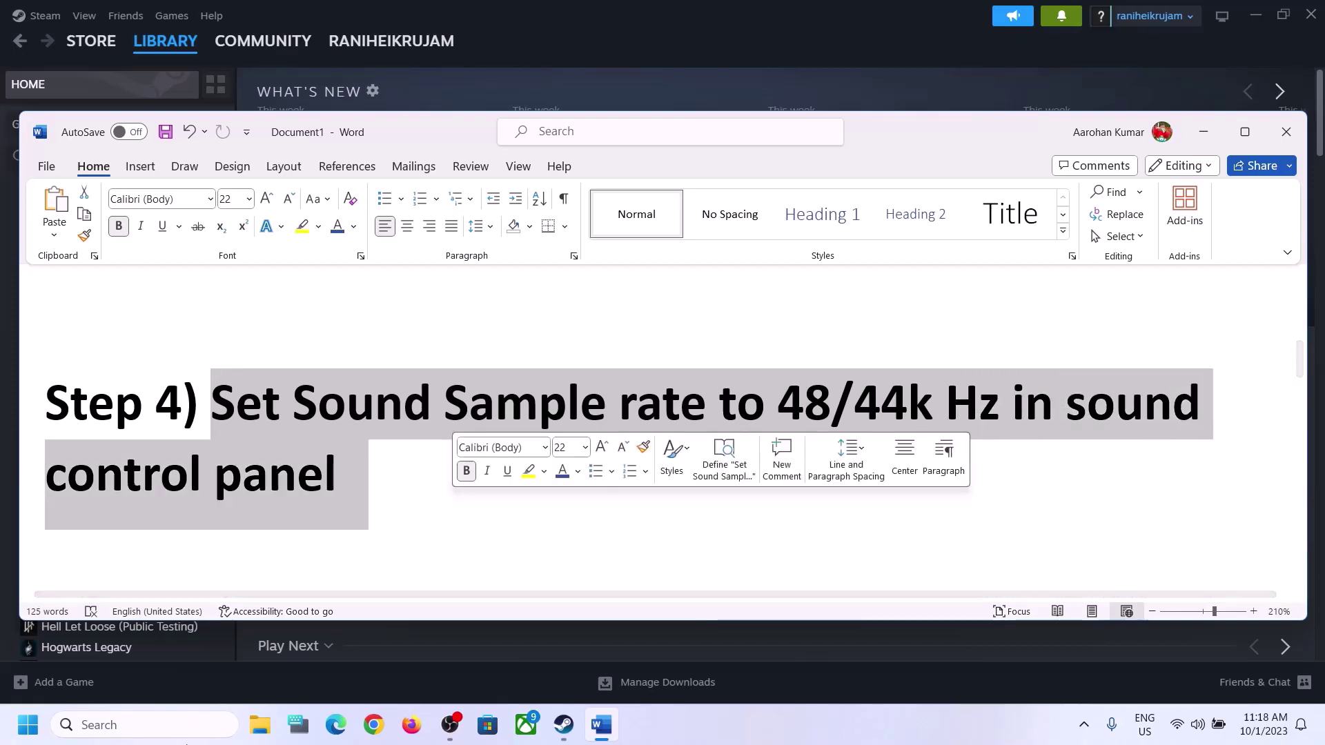
- Search Windows for "control", open Control Panel and bring up the Sound dialog from Hardware and Sound, moving it toward the window's centre
click(152, 726)
text(control)
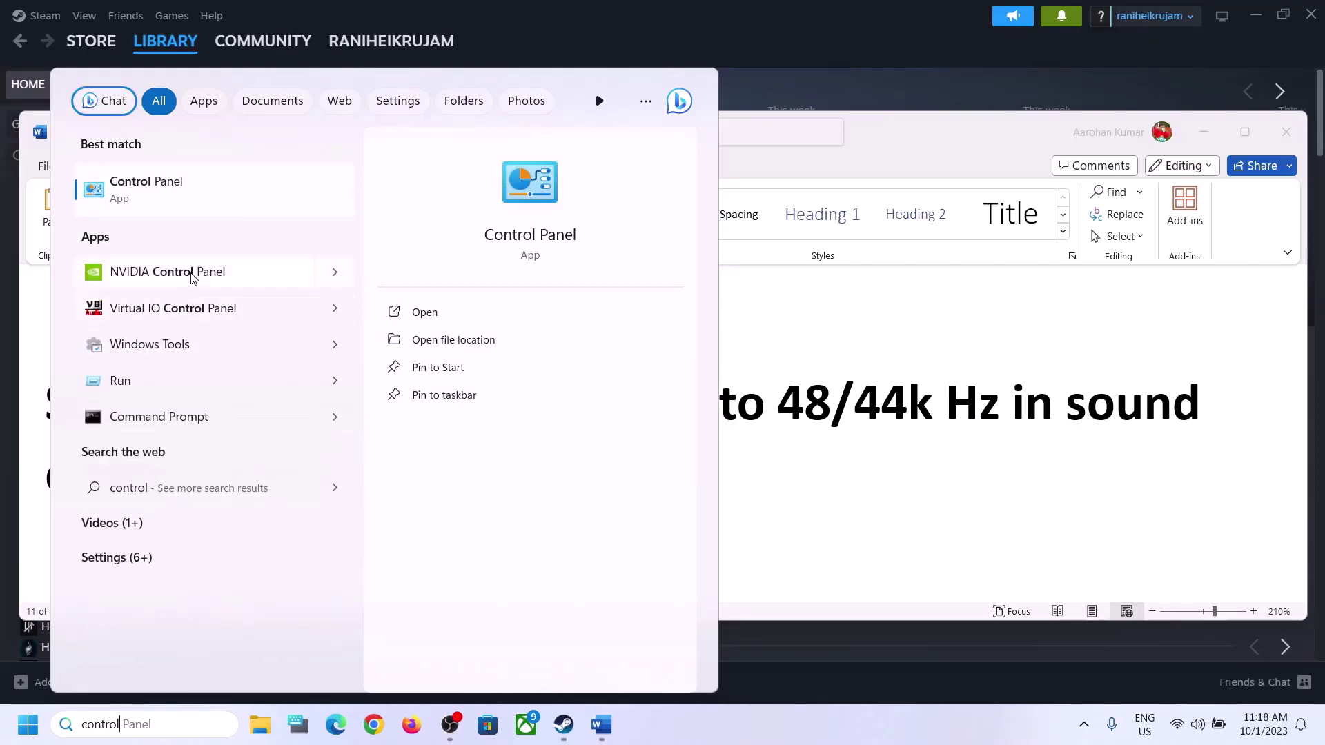
click(188, 197)
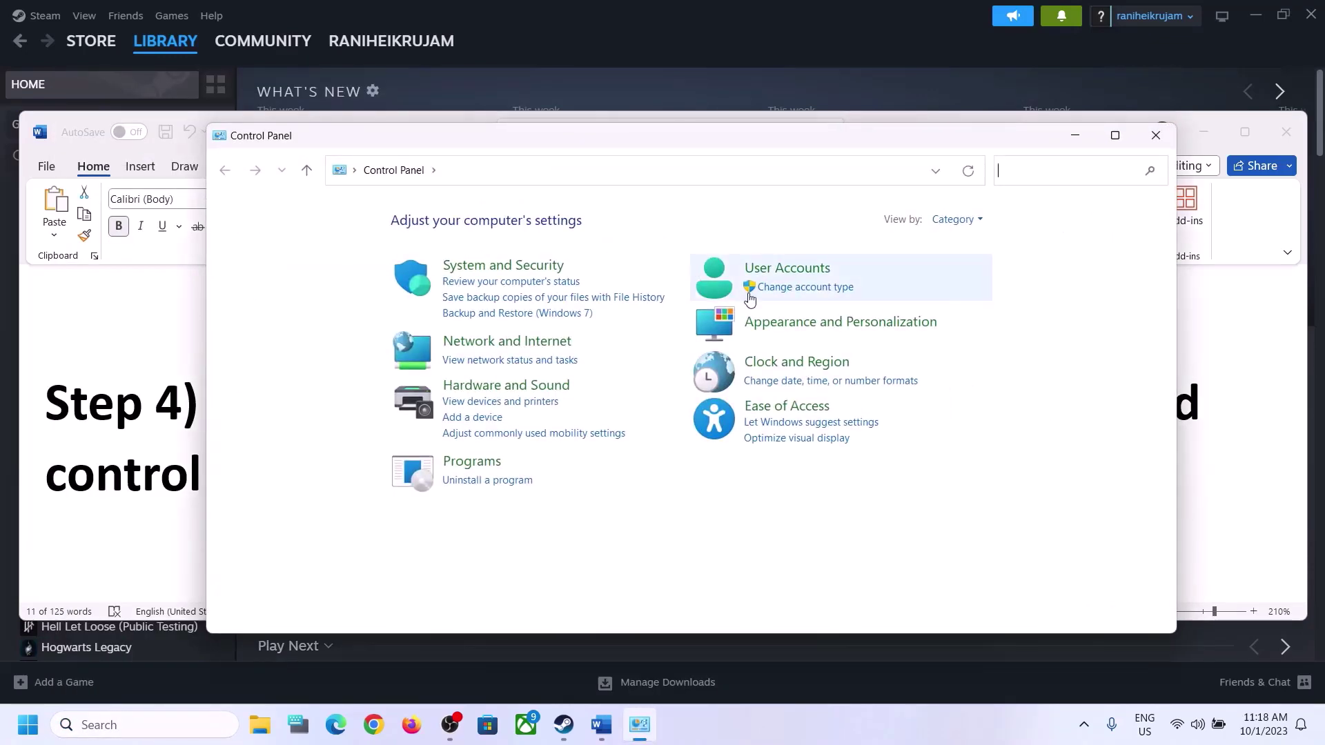
click(502, 385)
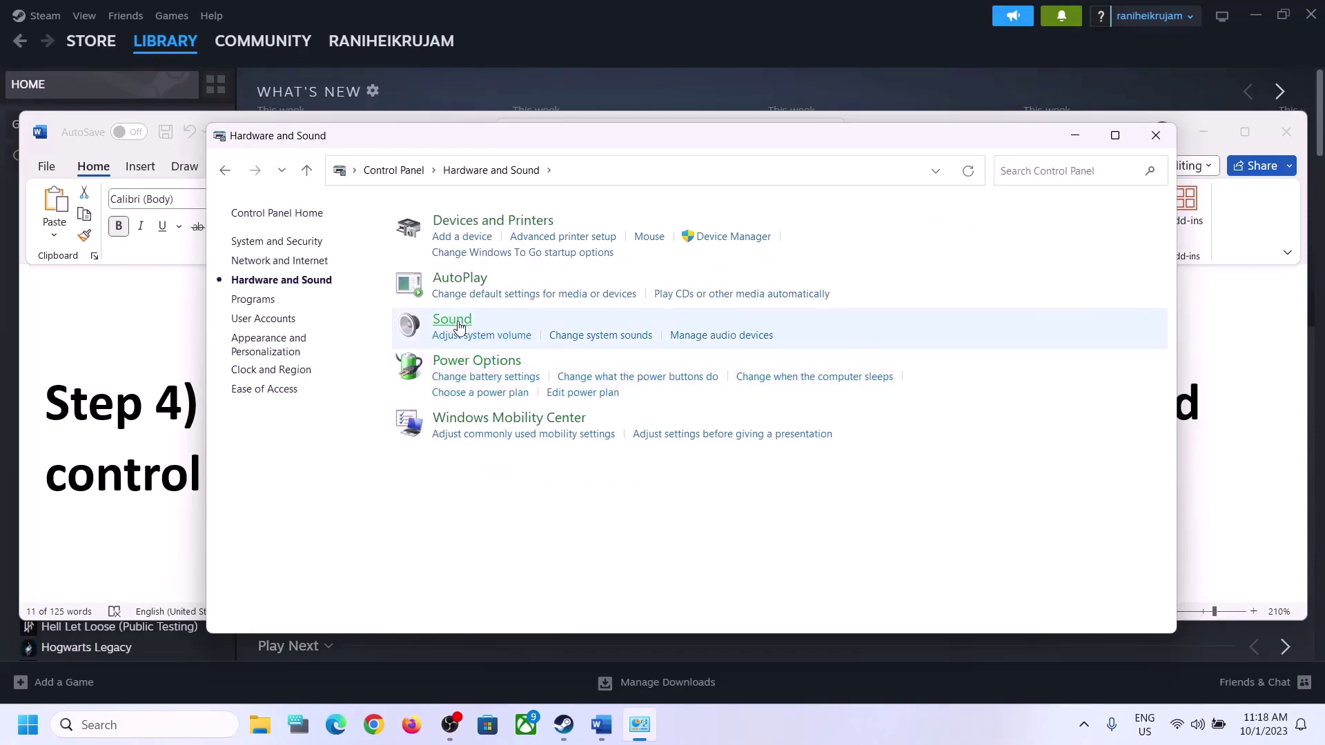
click(452, 321)
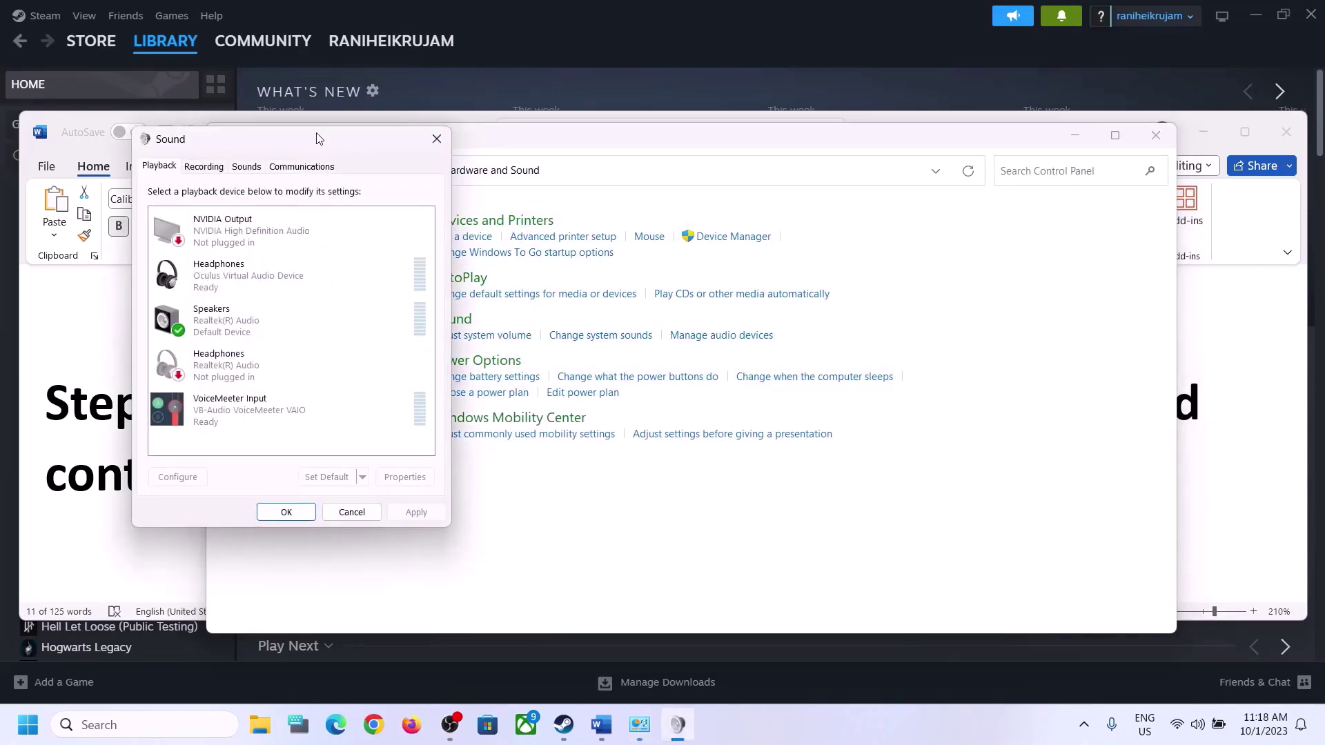
drag(319, 137, 628, 119)
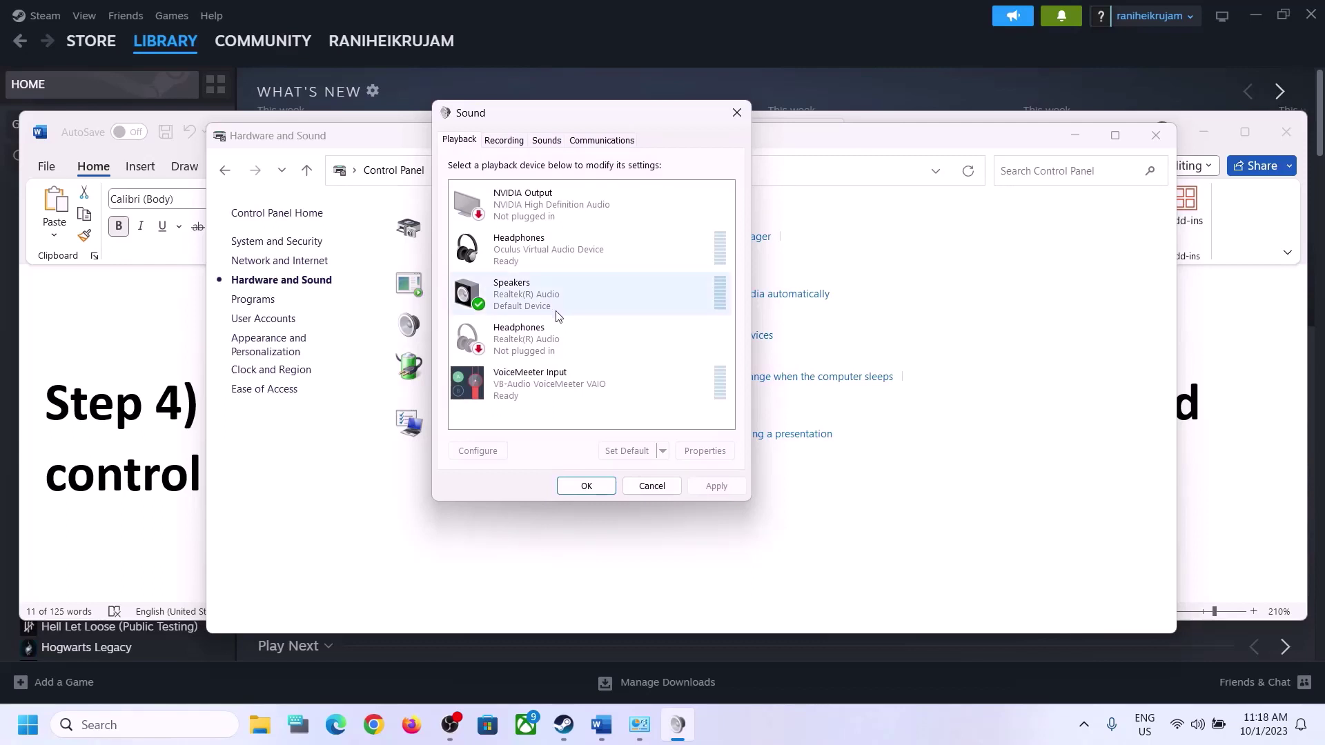
- Select the Realtek(R) Audio Speakers among the playback devices and open their advanced properties
click(539, 304)
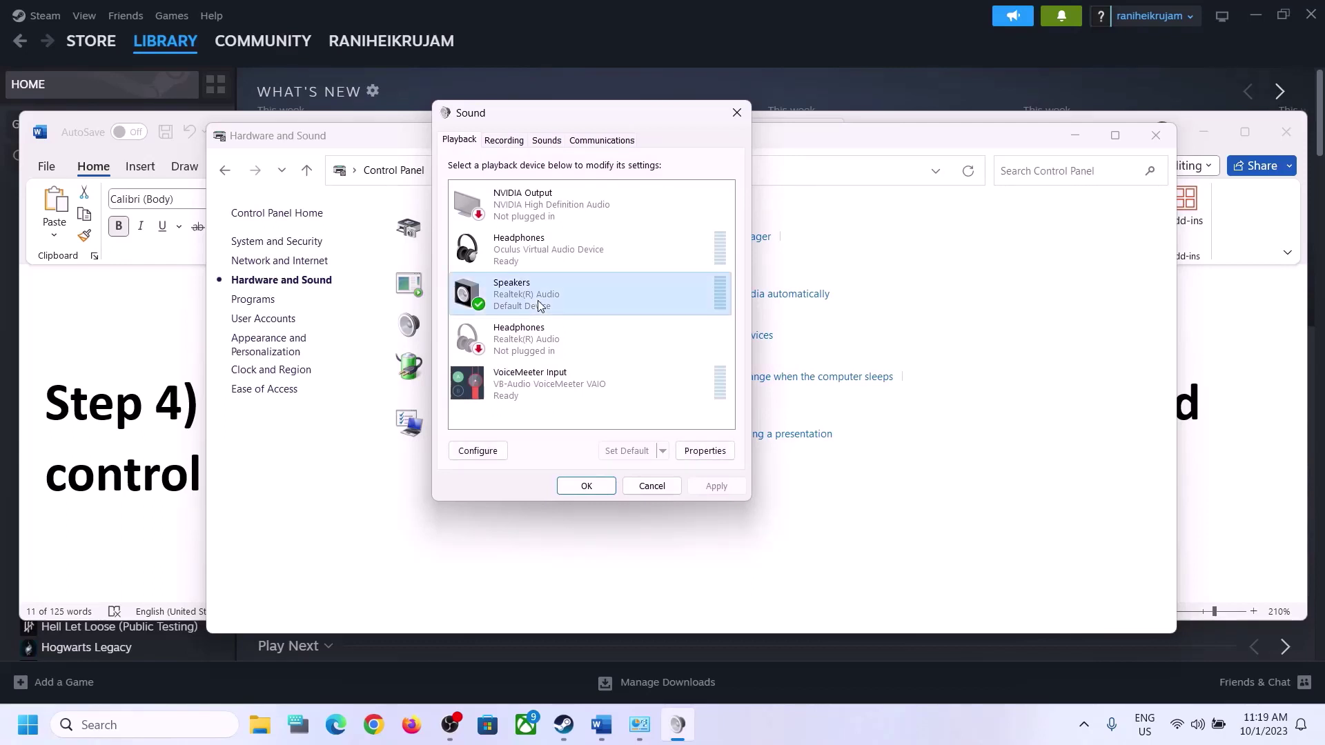
click(534, 255)
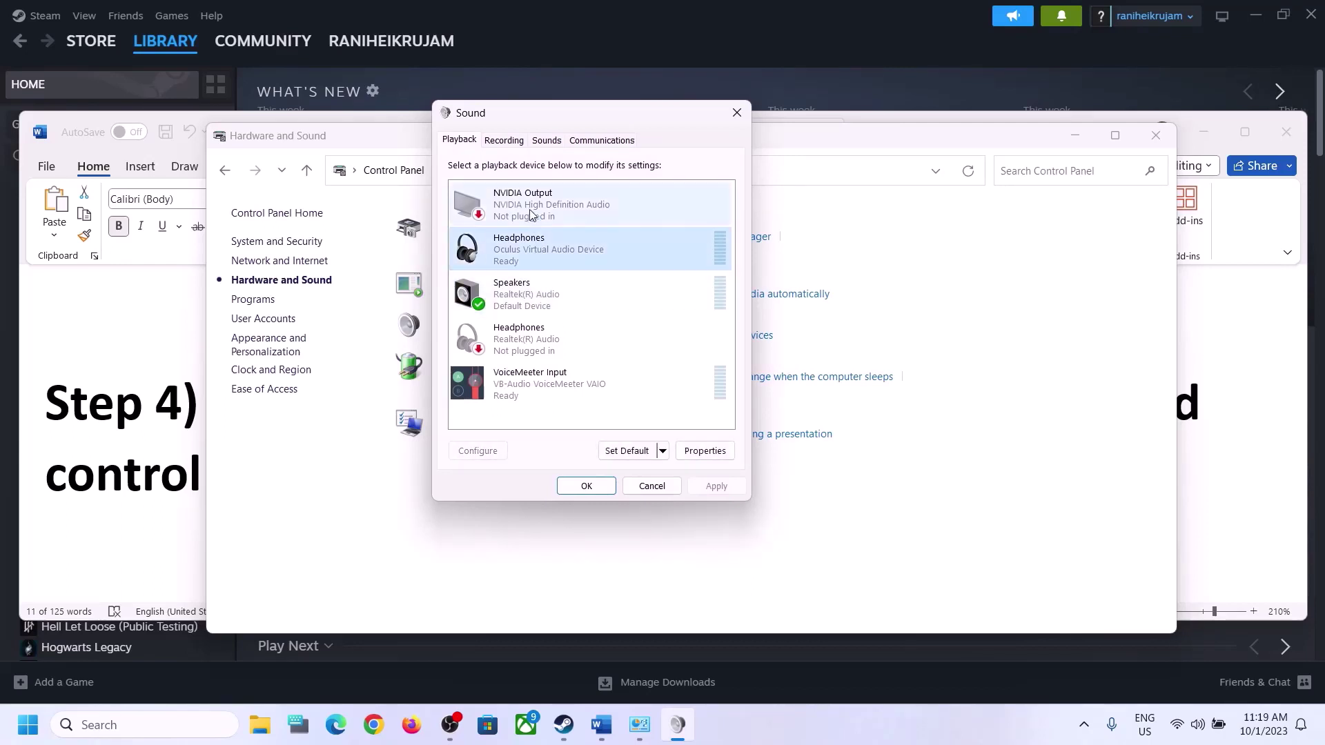
click(529, 288)
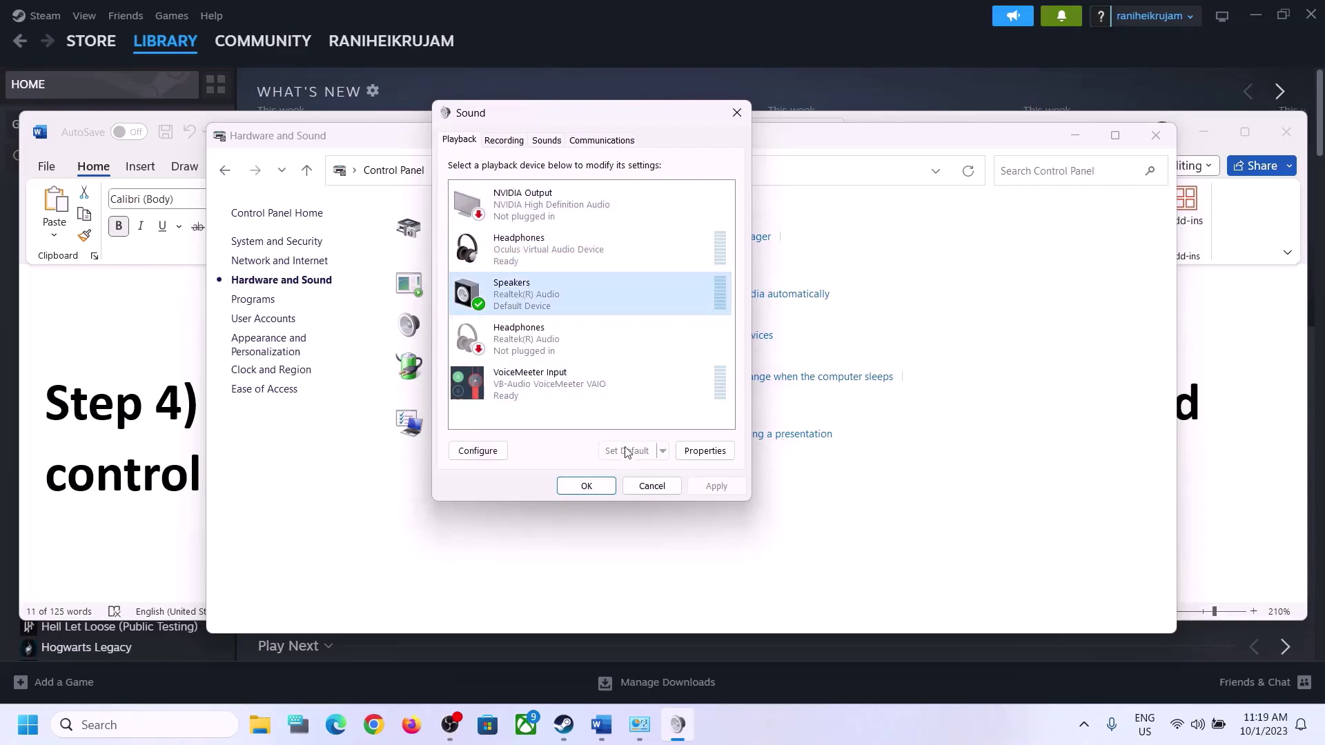
right_click(540, 301)
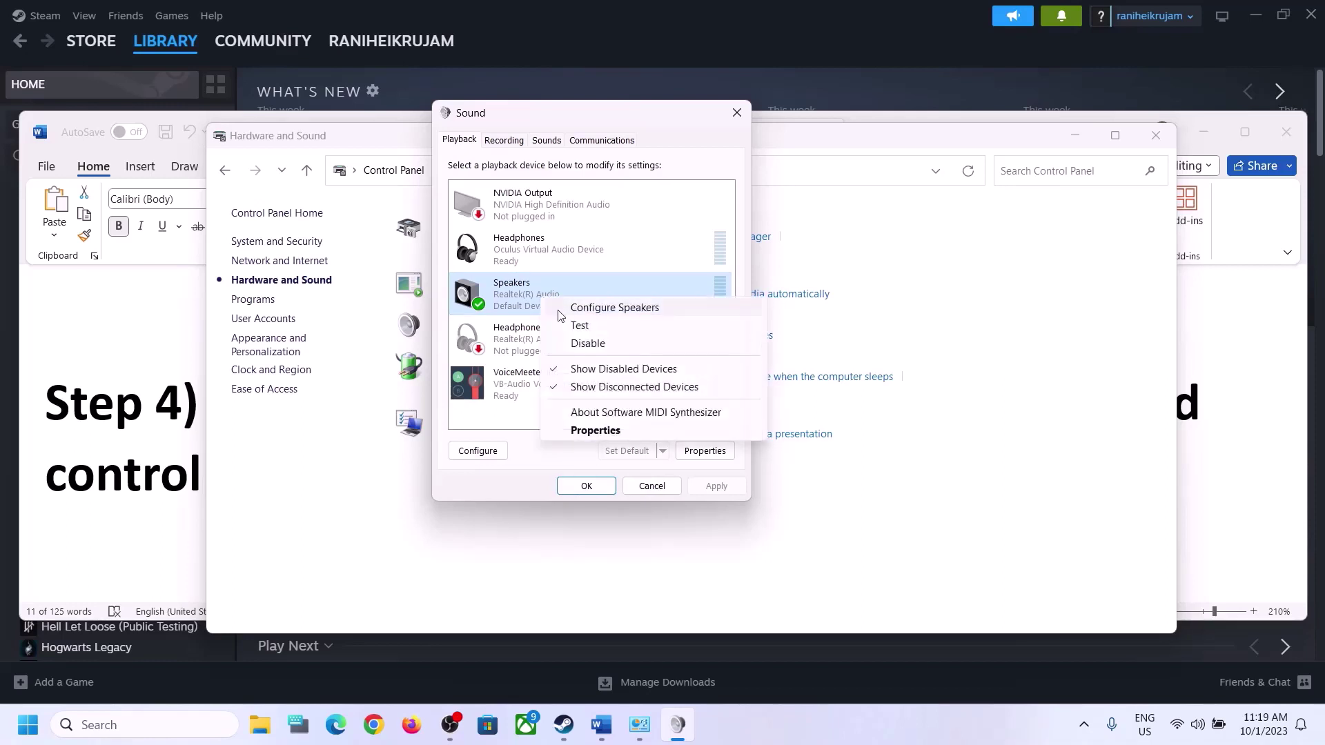
click(597, 431)
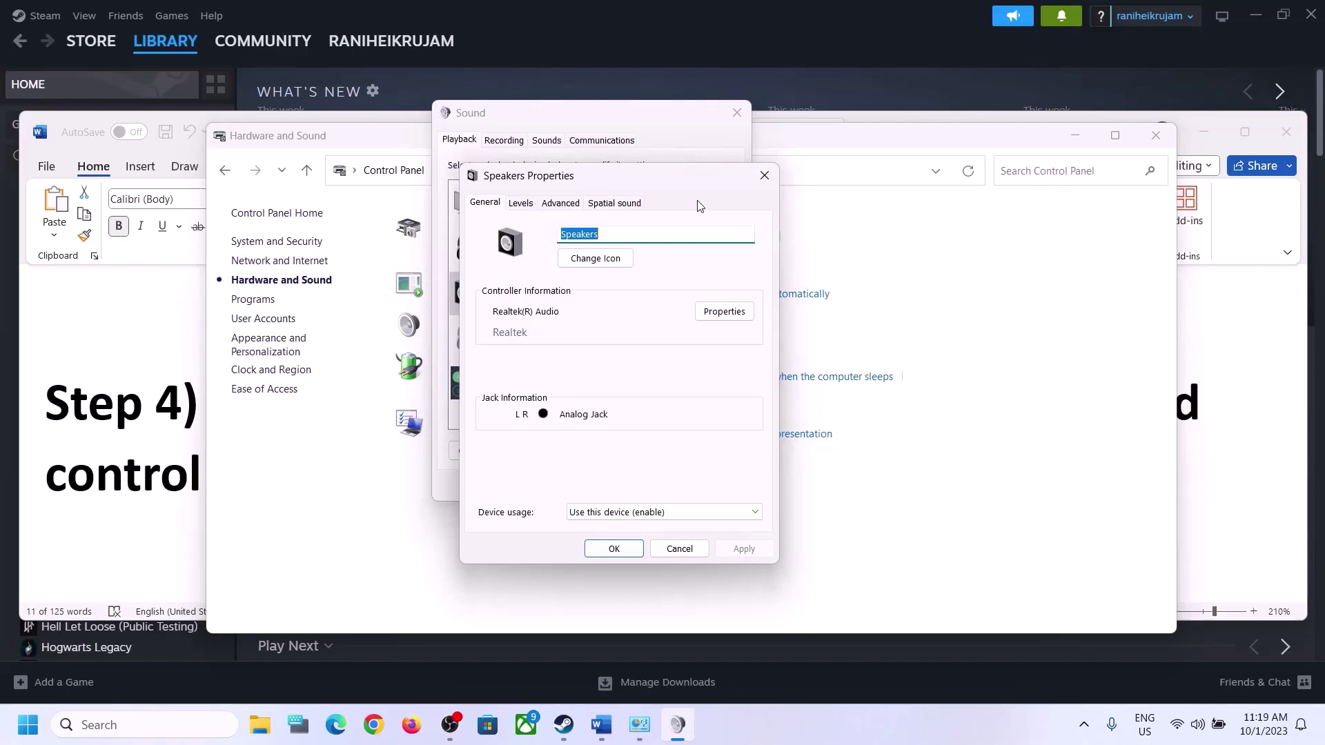
click(557, 207)
- Set the speakers' default format to 16 bit, 48000 Hz and apply it
click(682, 286)
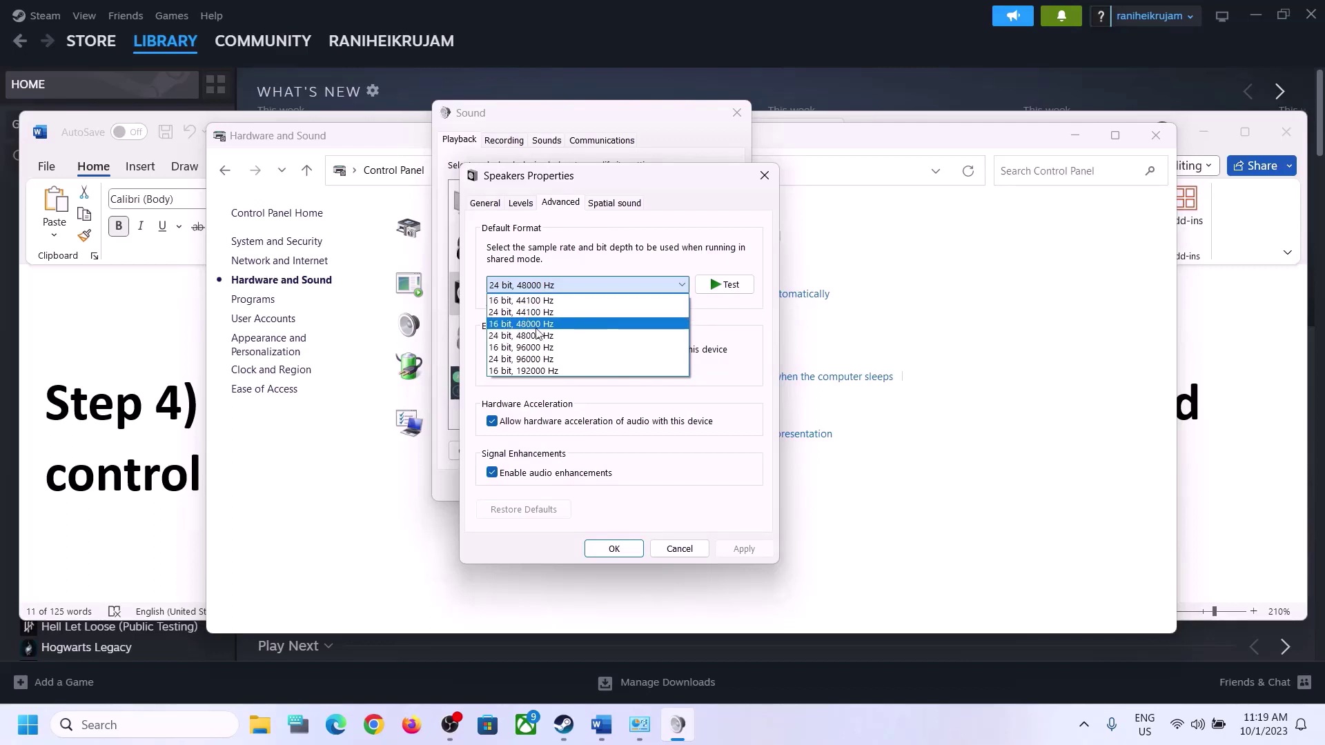
click(536, 325)
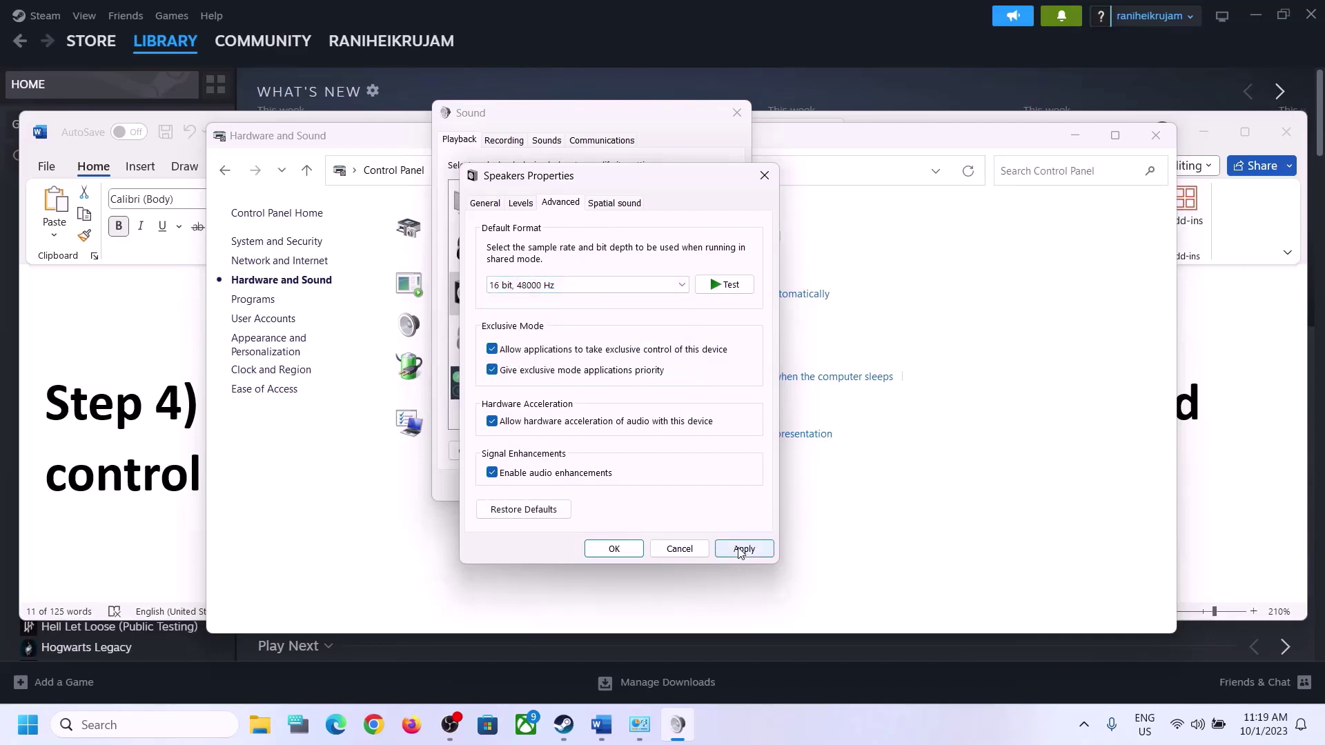
click(741, 550)
- Set the speakers' default format to 24 bit, 48000 Hz, apply it, and close the sound dialogs and Control Panel
click(570, 293)
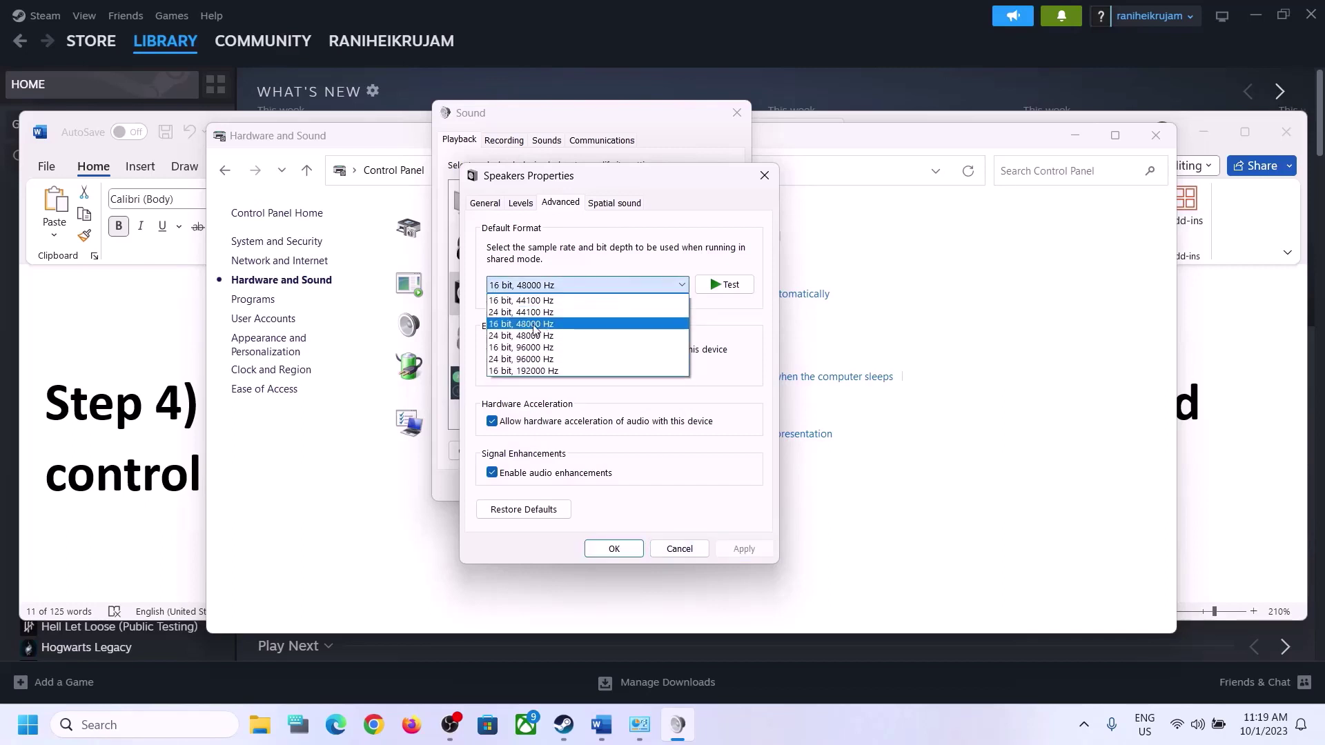
click(524, 336)
click(743, 548)
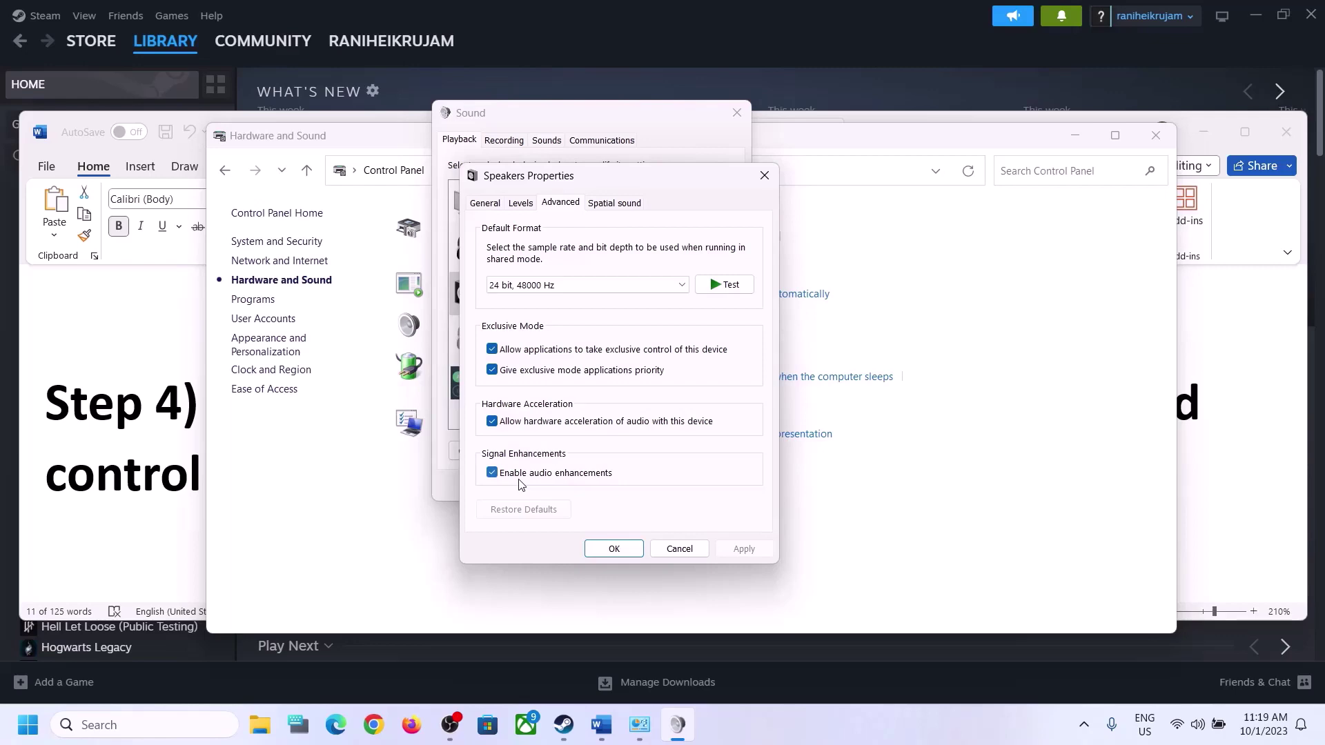
click(614, 549)
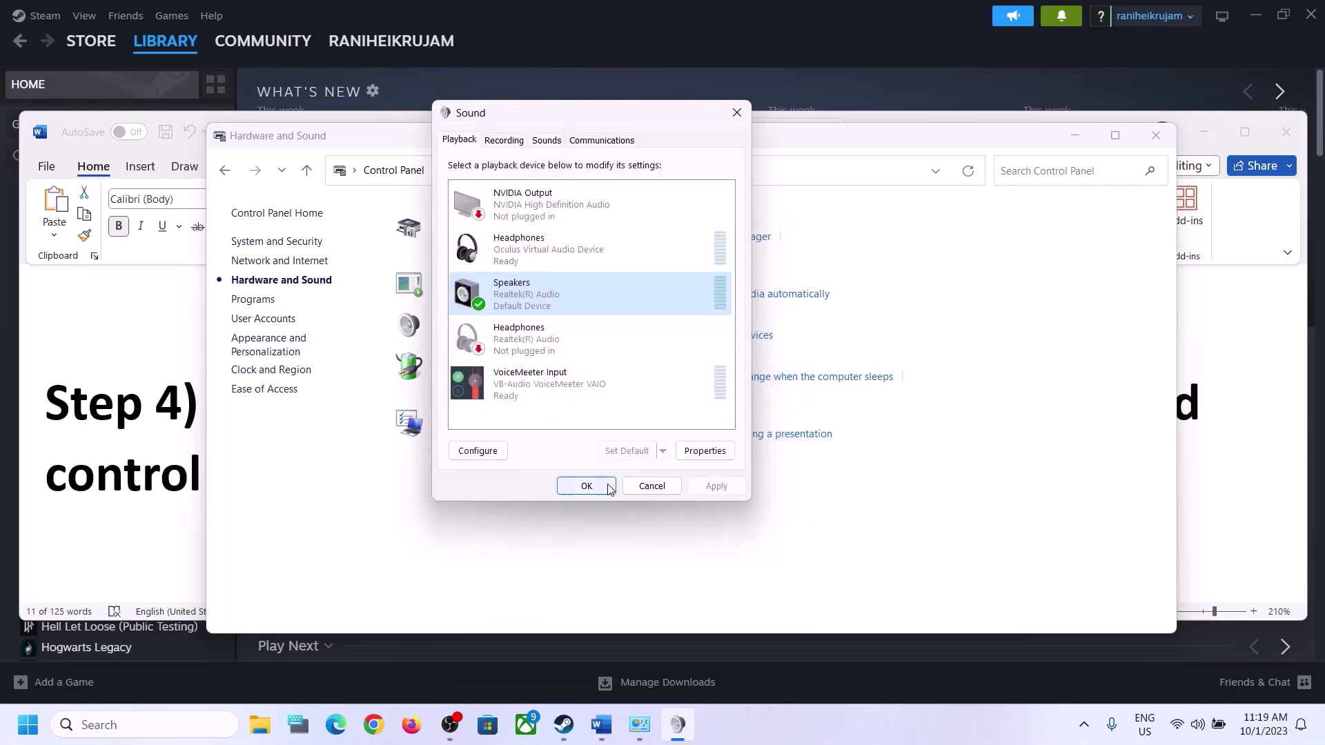
click(606, 486)
click(1156, 135)
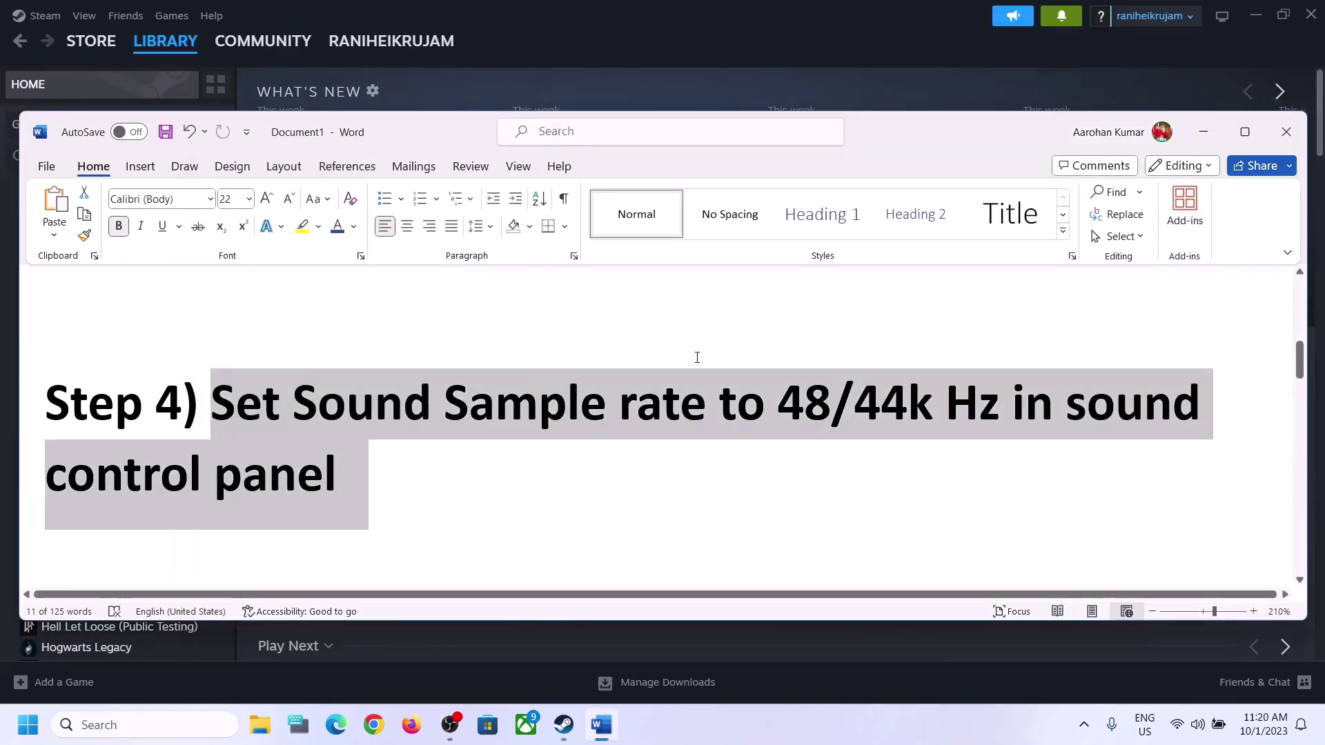
- Highlight "to 48/44k Hz" in Step 4 and then "disconnect it when you start the game" in Step 5
drag(719, 404, 1012, 404)
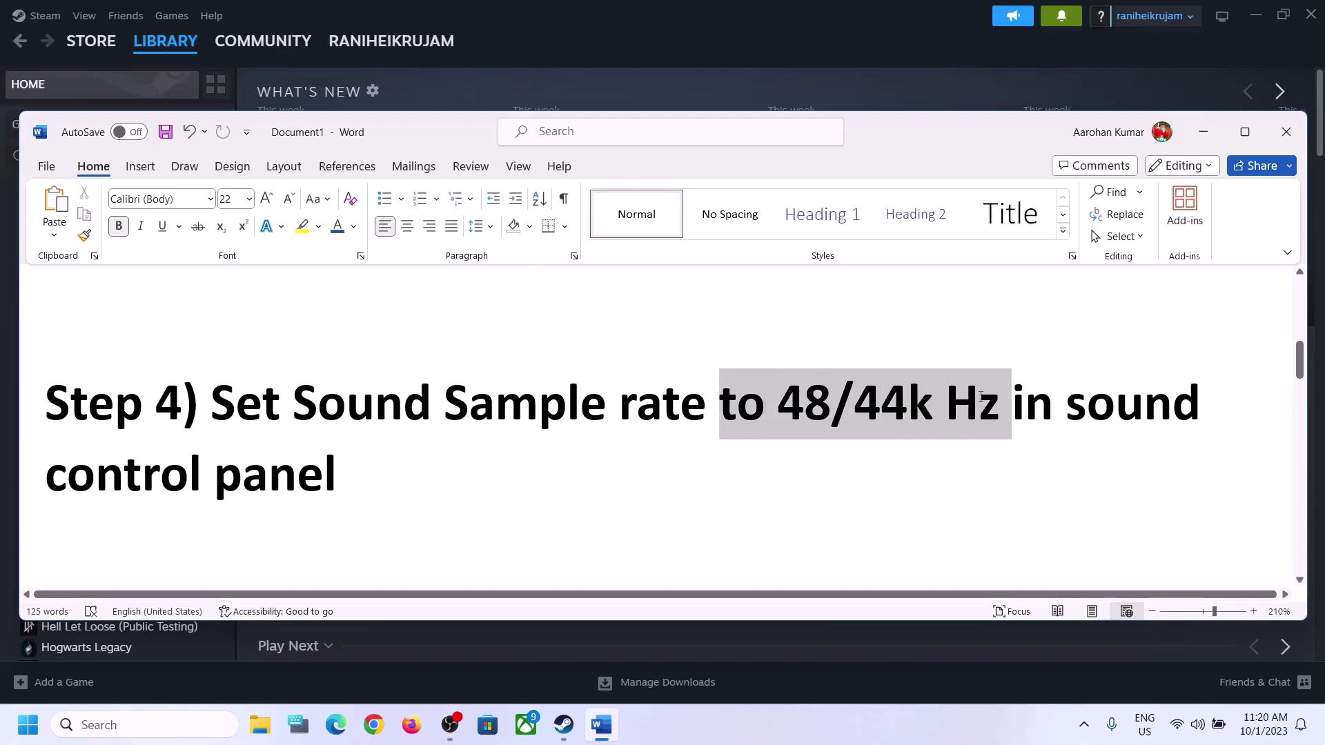
click(411, 449)
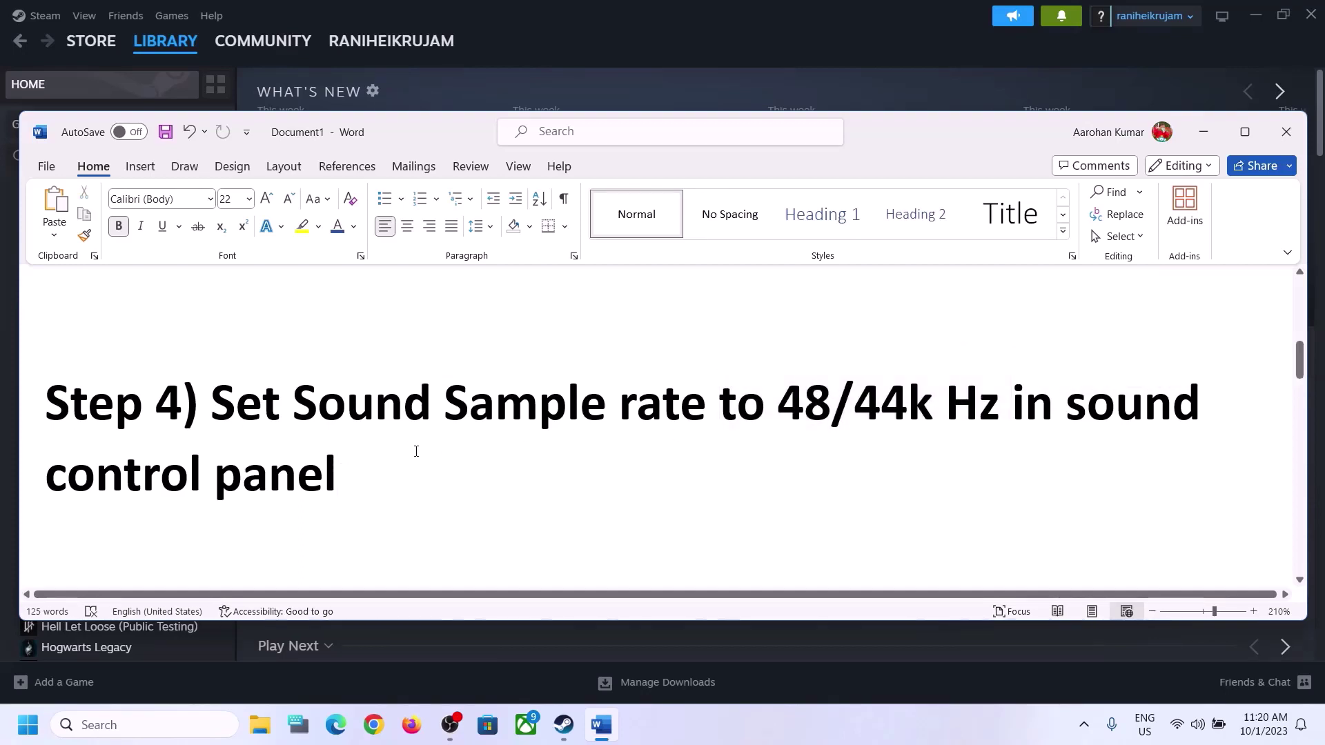
scroll(415, 450, down, 2)
scroll(416, 451, down, 2)
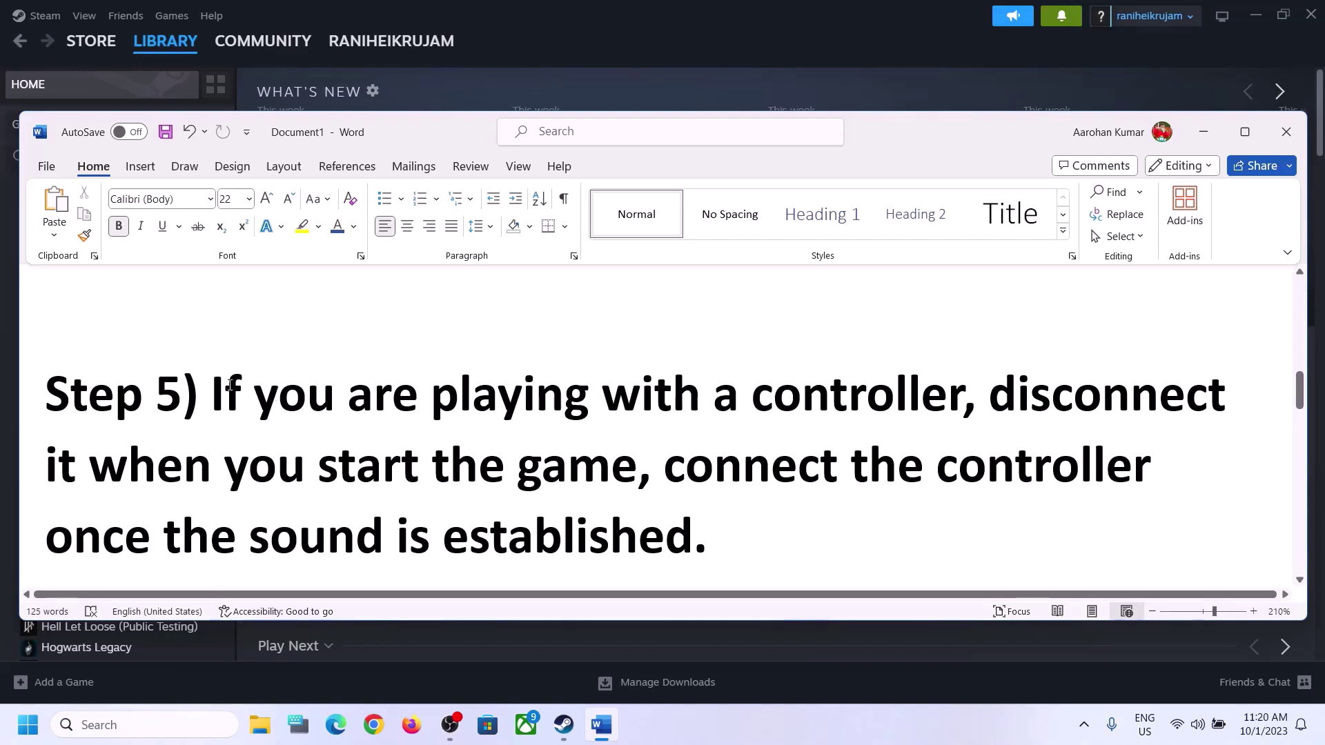
drag(230, 384, 608, 481)
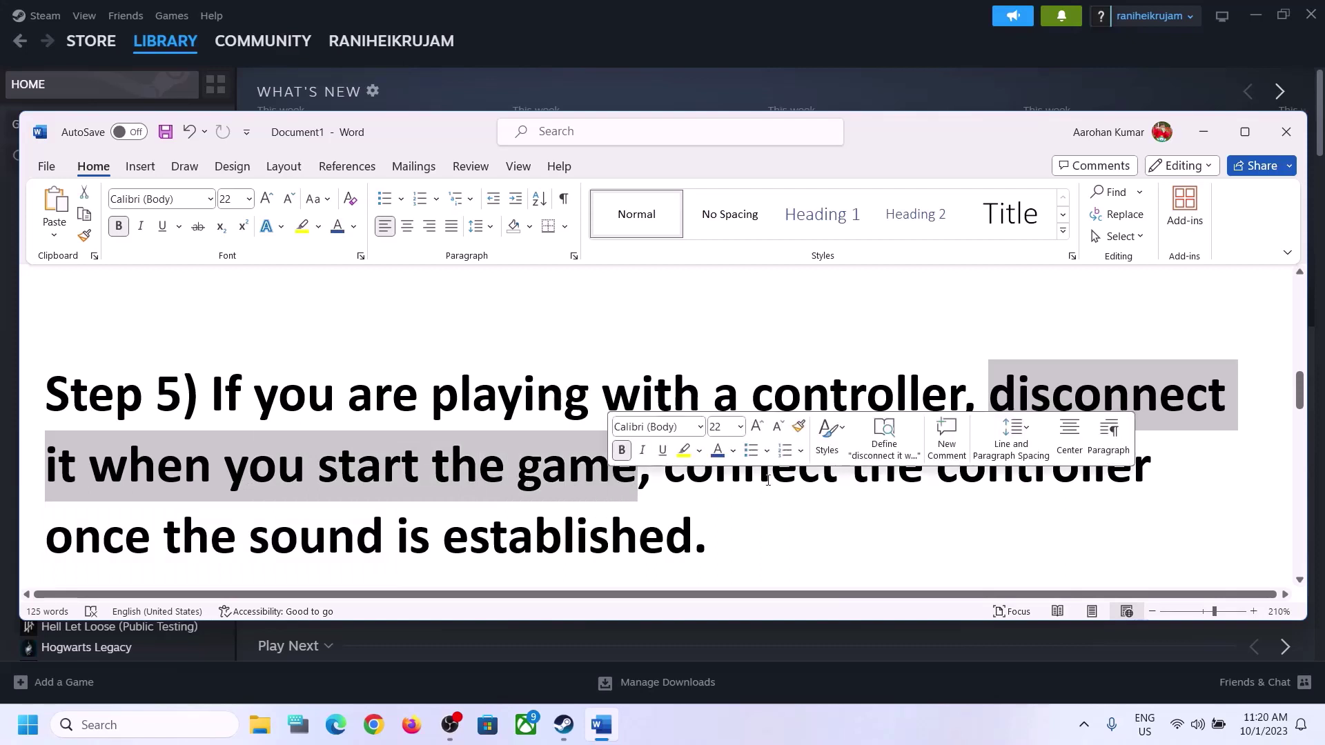
click(1050, 393)
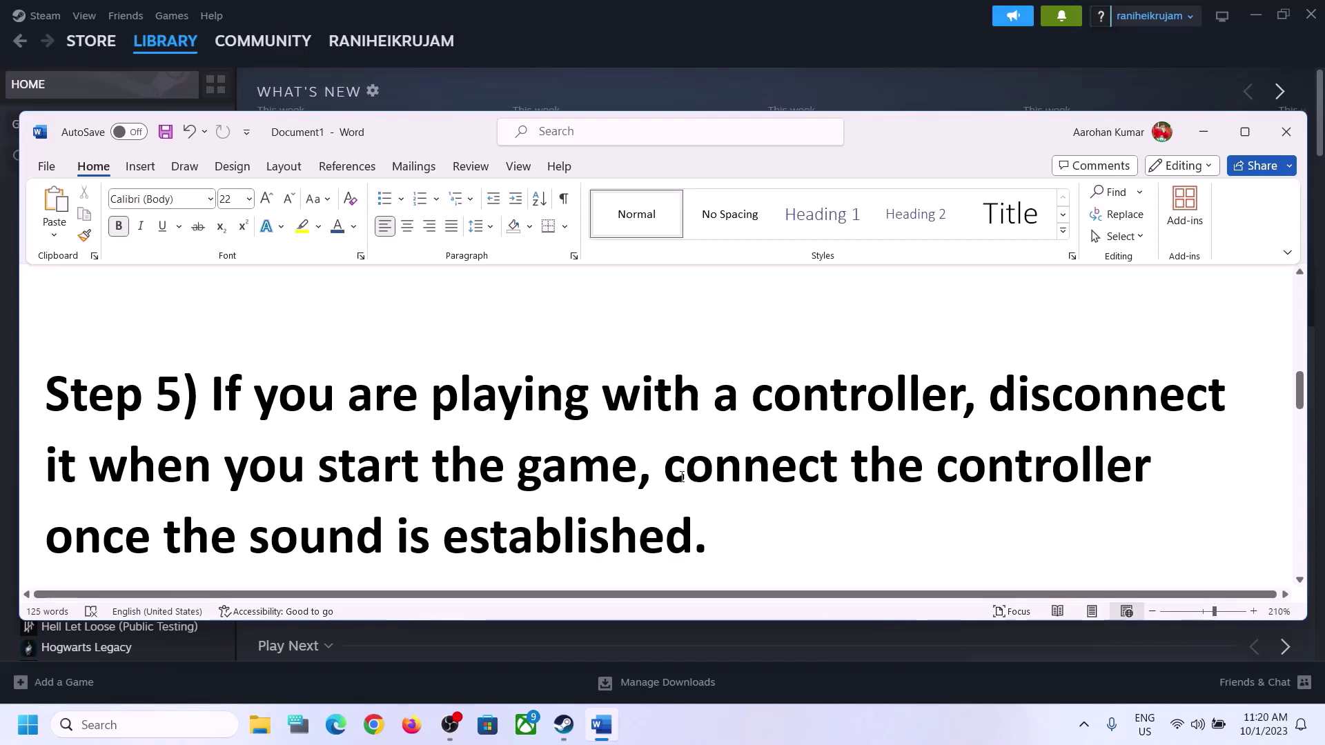
- Highlight the Step 5 text "connect the controller once the sound is established", then clear the selection
drag(693, 476, 1151, 466)
drag(46, 538, 693, 542)
click(432, 428)
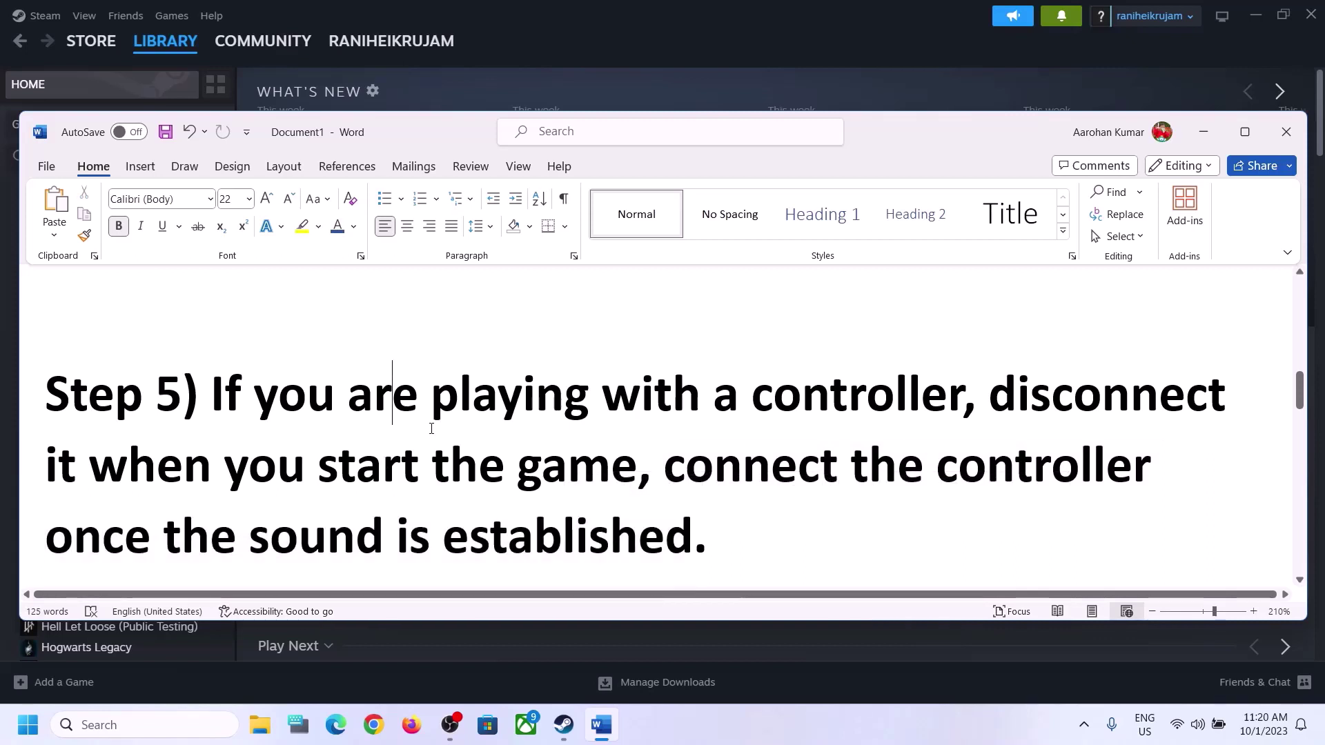
- Highlight "off Spatial Sound" in the Step 6 instruction of the Word document
scroll(431, 429, down, 3)
scroll(431, 428, down, 1)
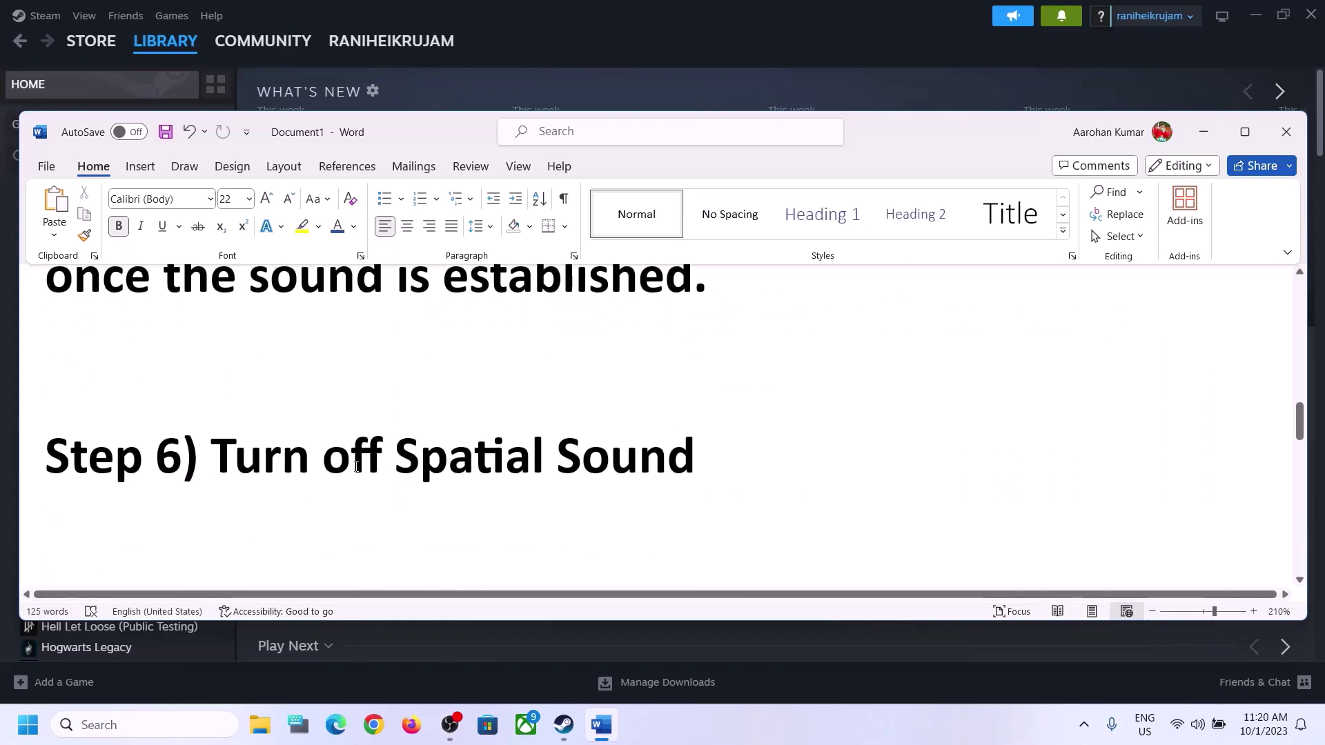
drag(323, 469, 733, 469)
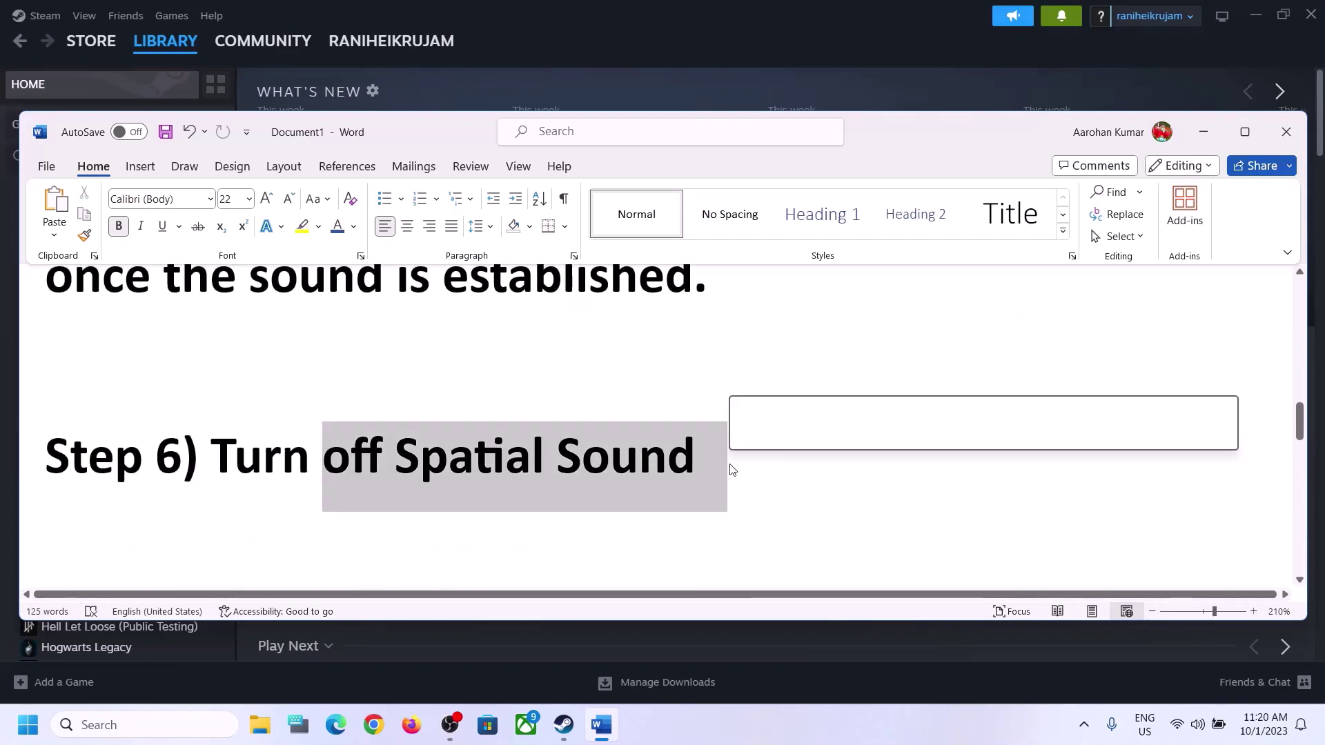
right_click(1200, 725)
click(1194, 675)
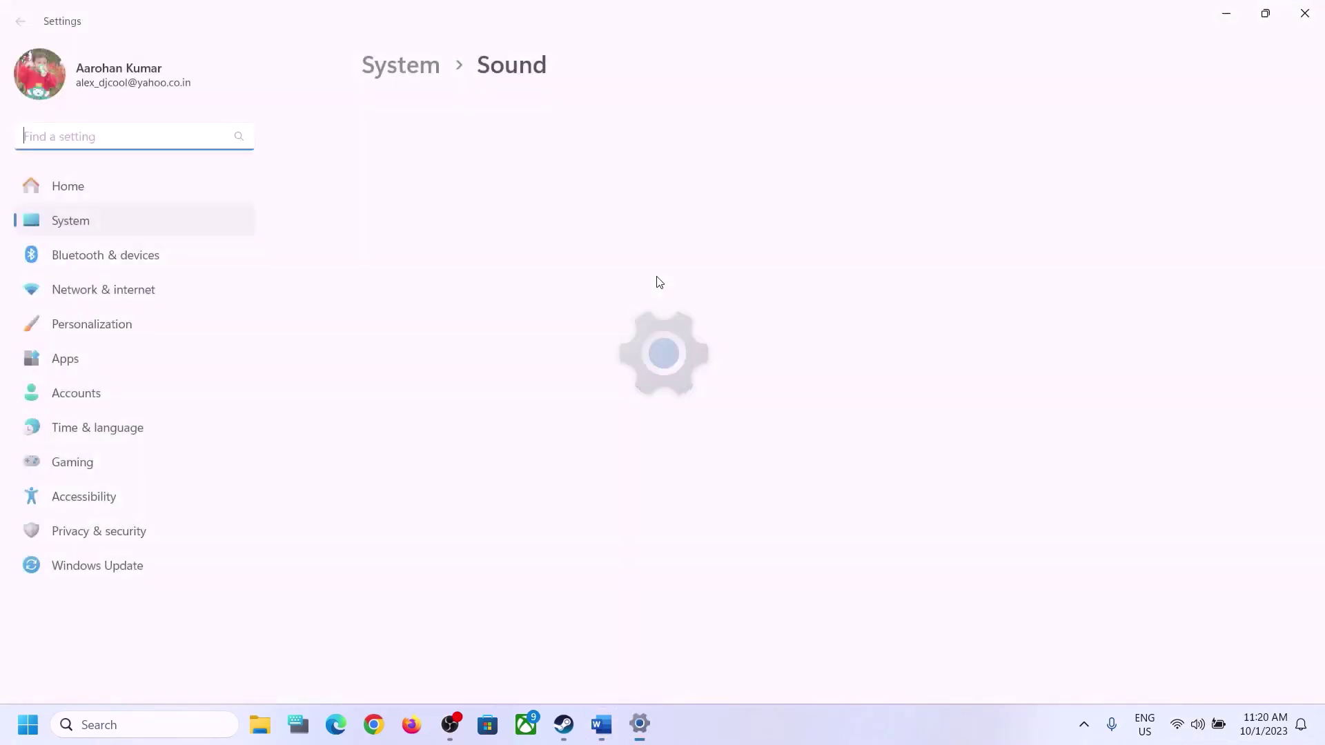
click(1304, 13)
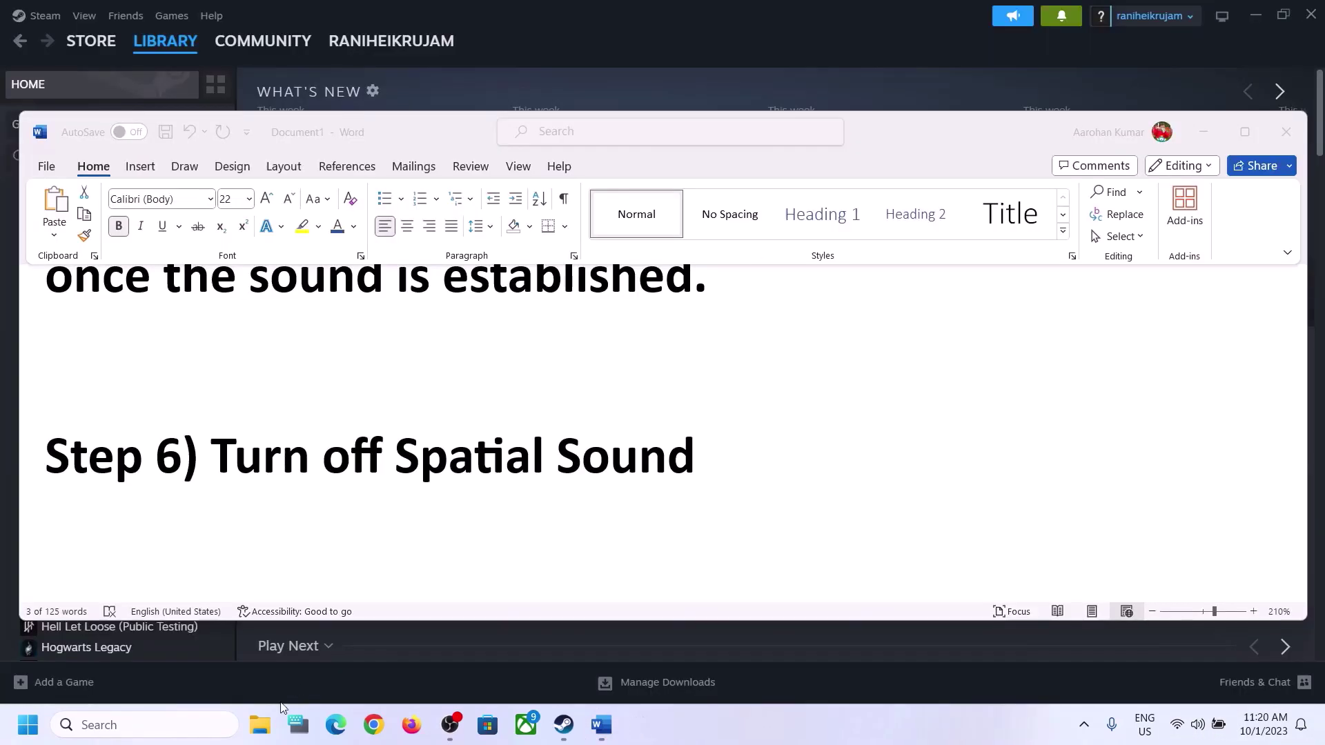
- Open Control Panel and bring up the Sound playback devices from the Hardware and Sound category
click(141, 725)
text(control)
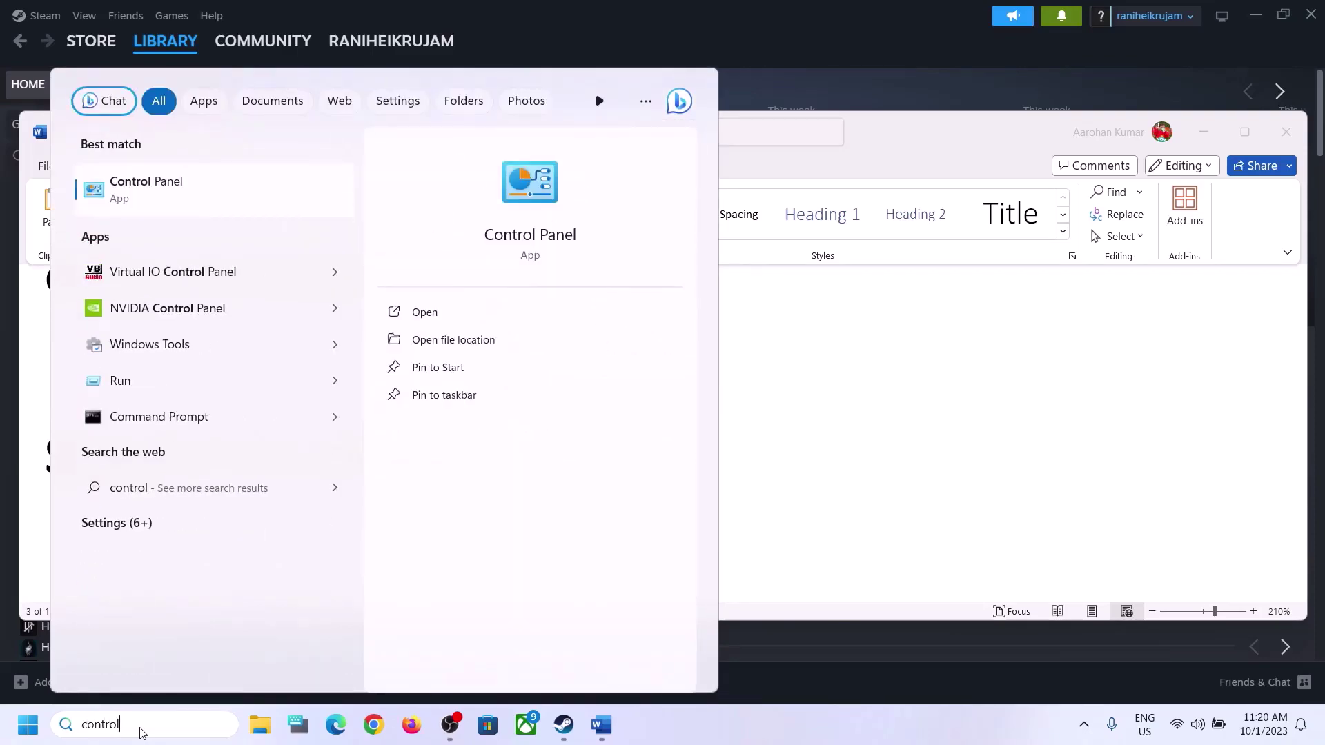
key(Return)
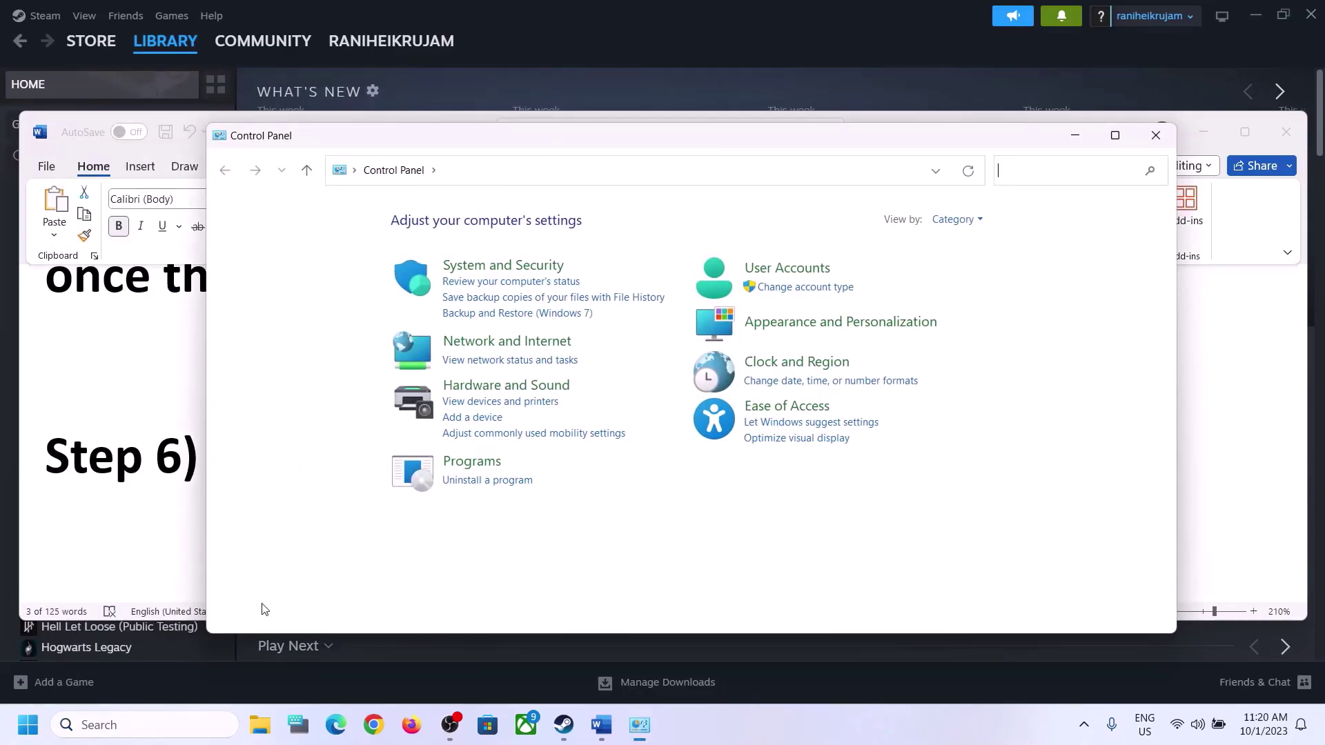
click(505, 387)
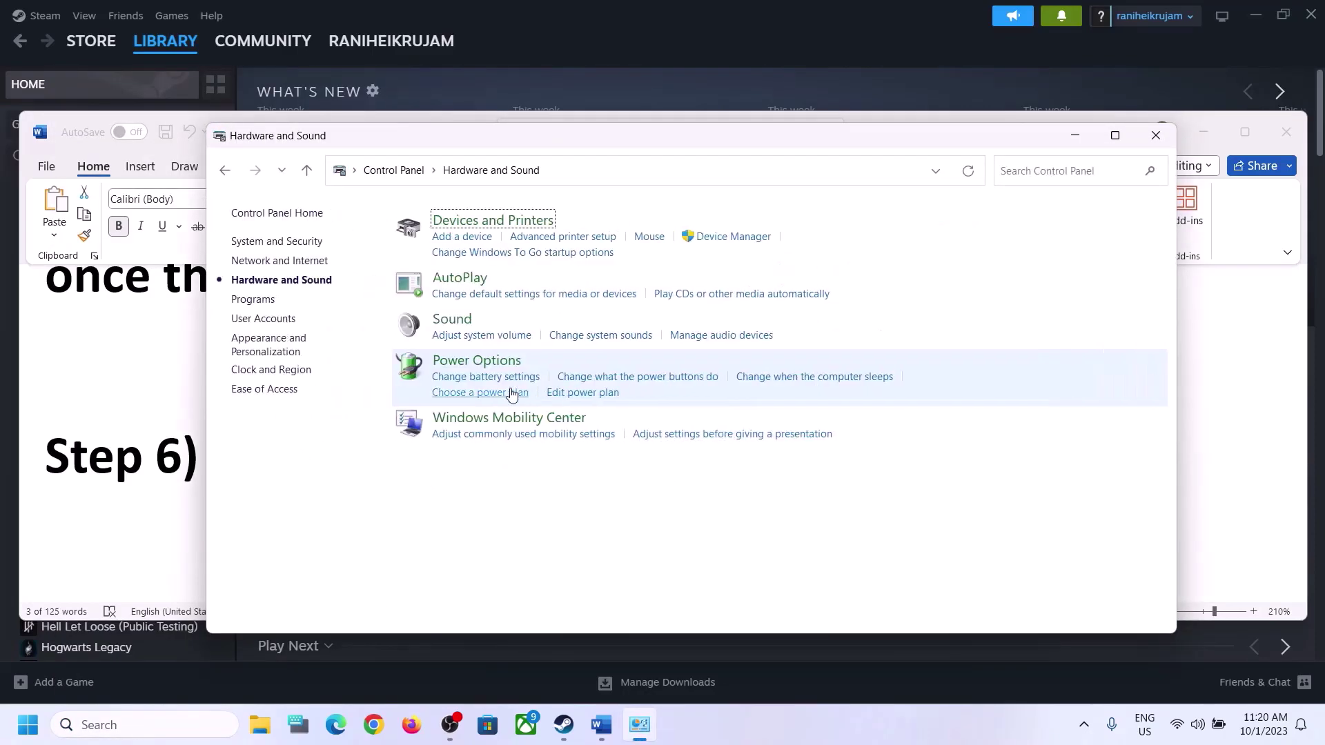
click(461, 335)
click(361, 12)
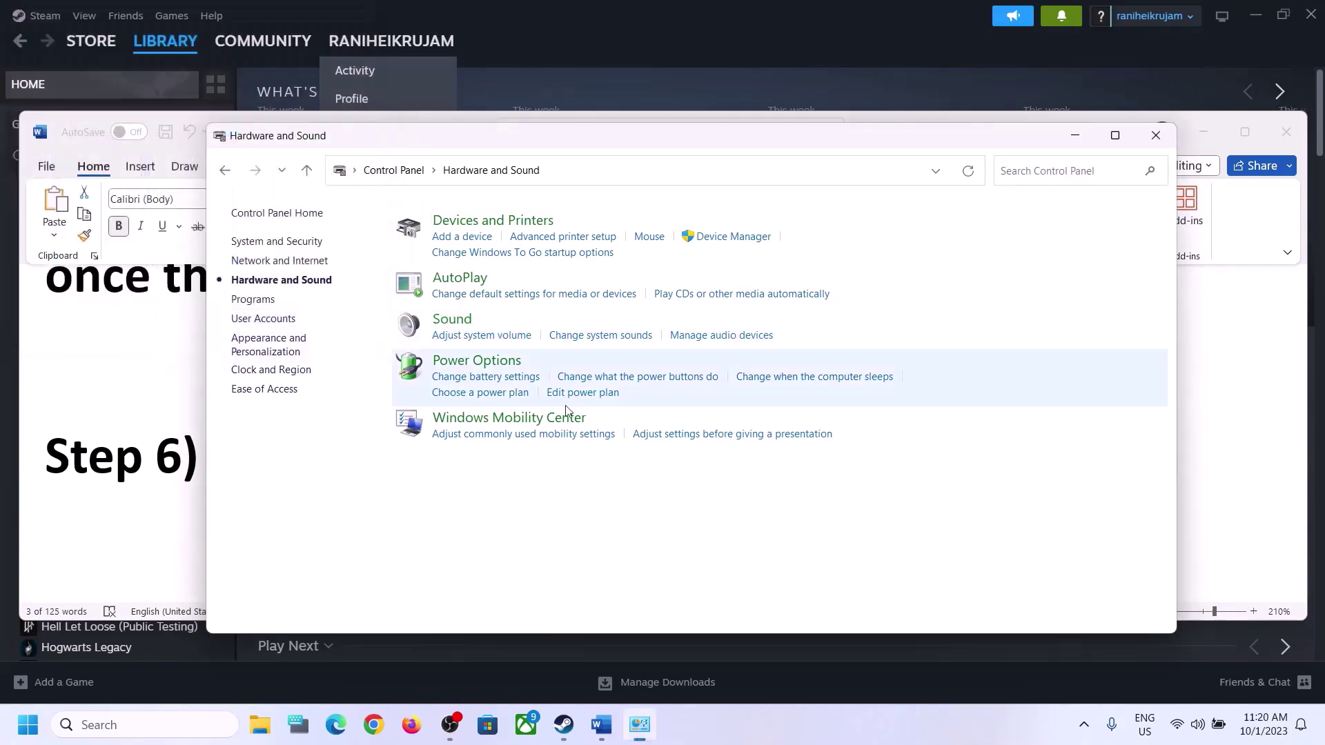
click(454, 319)
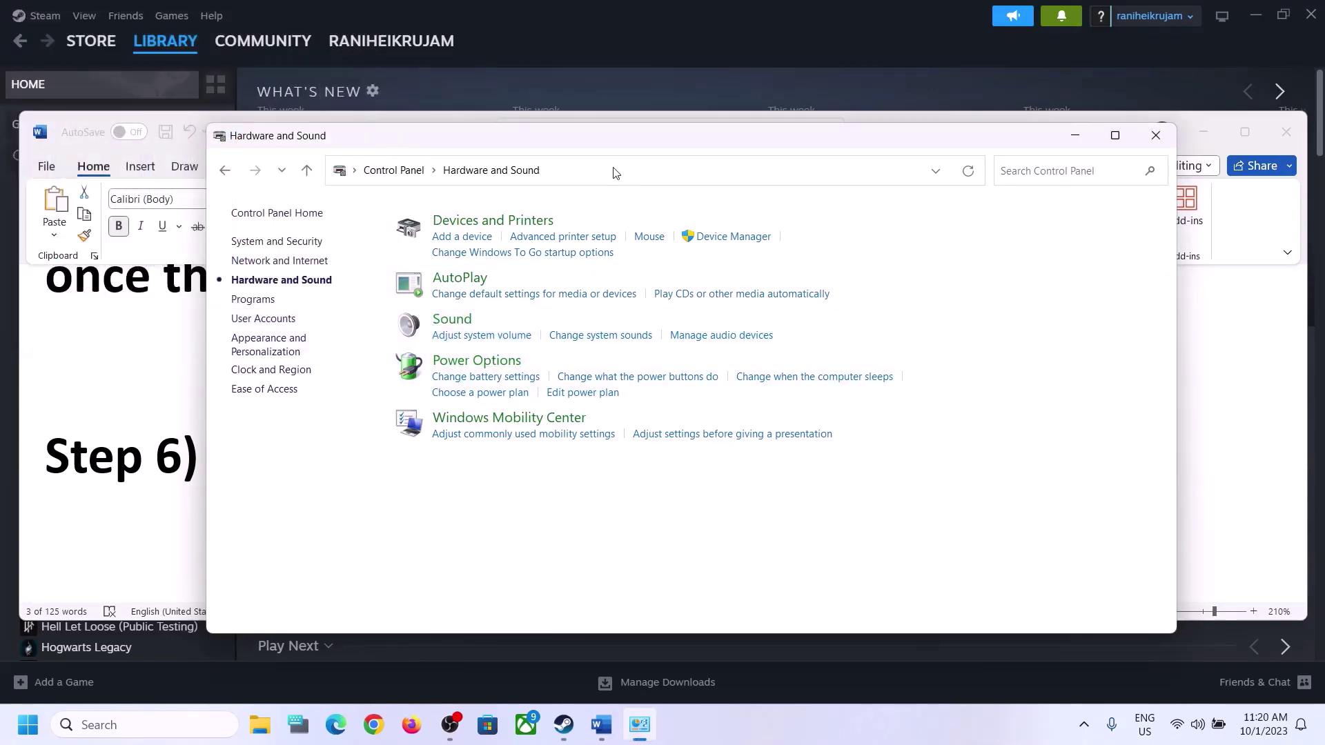
drag(224, 53, 659, 106)
- Set the spatial sound format of the Realtek(R) Audio speakers to Off, accept it, and close the Sound dialog
click(574, 291)
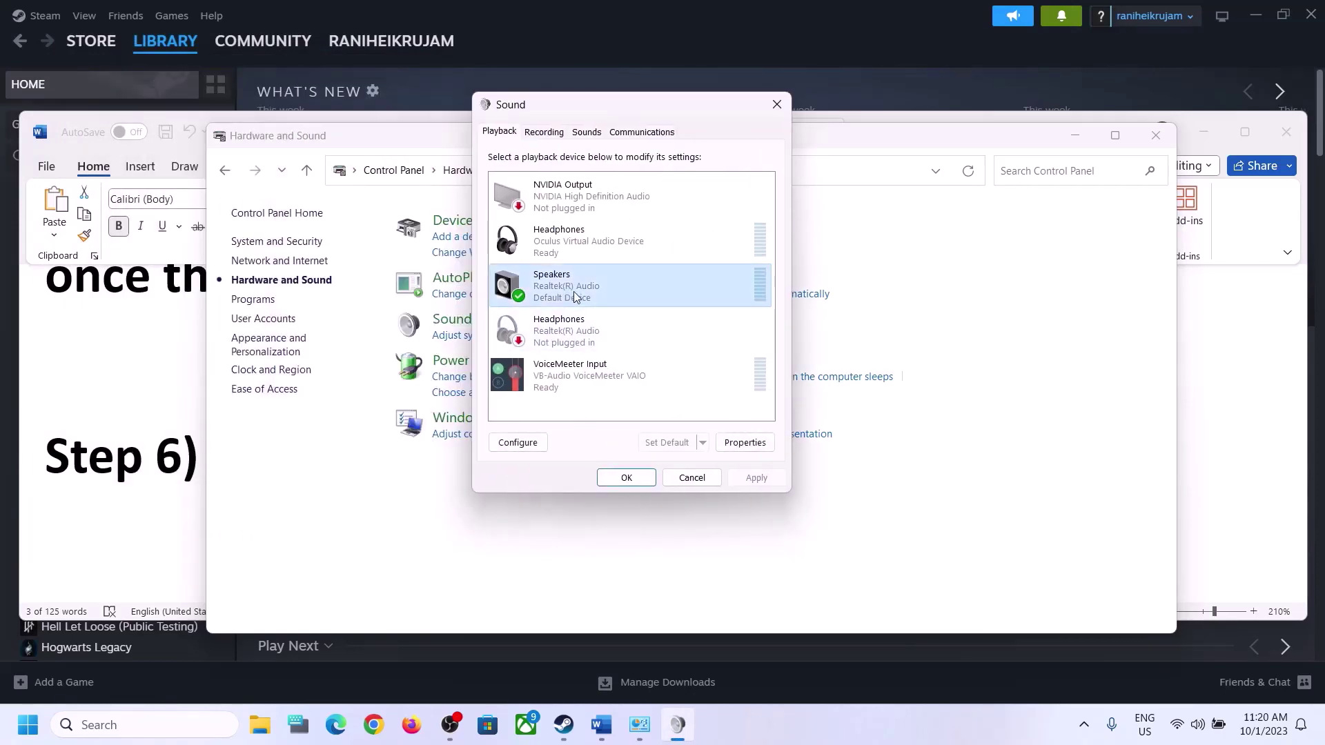
right_click(573, 292)
click(625, 425)
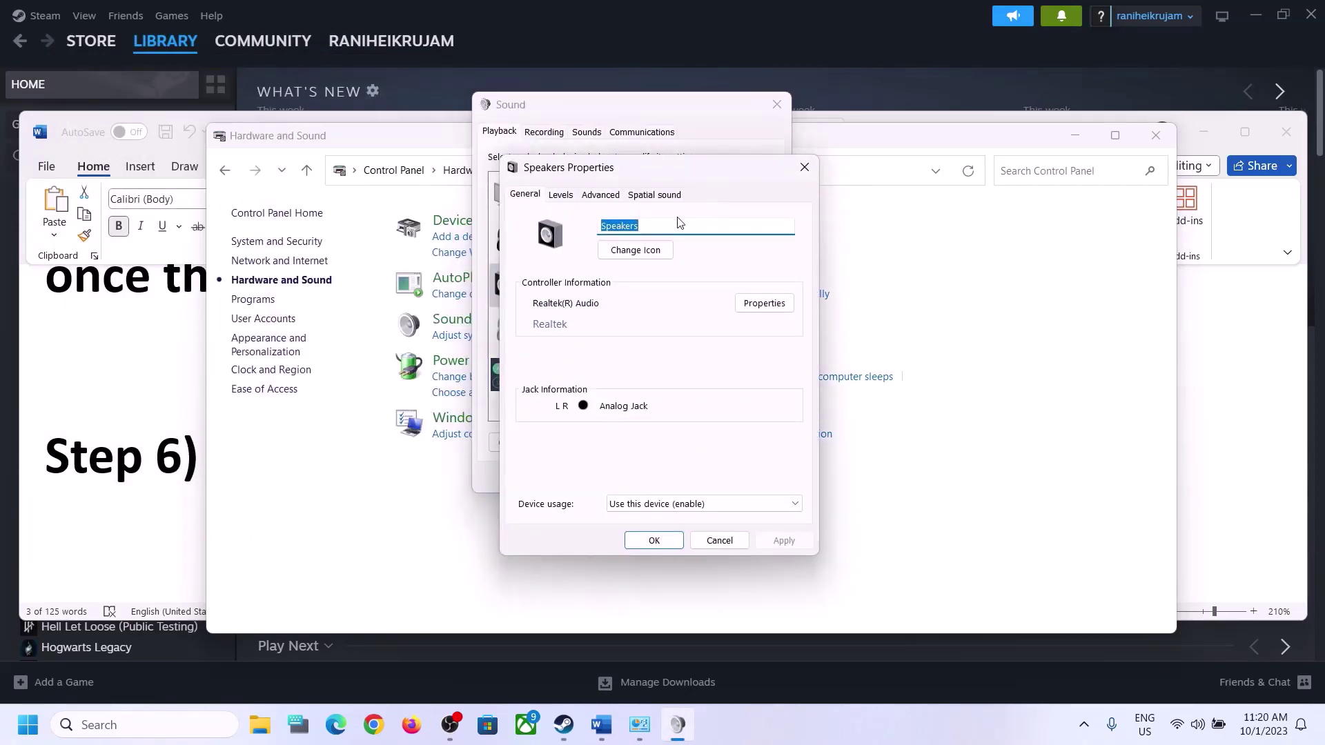
click(655, 198)
click(600, 276)
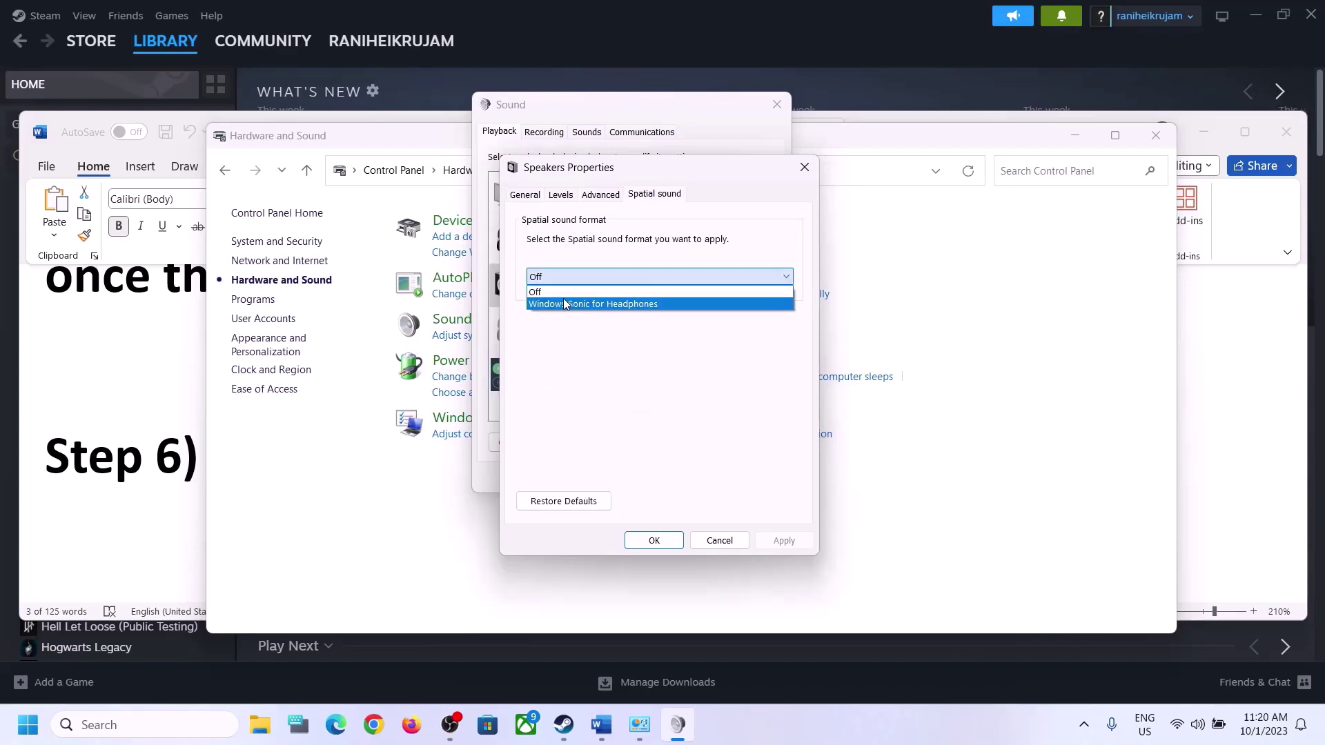
click(552, 295)
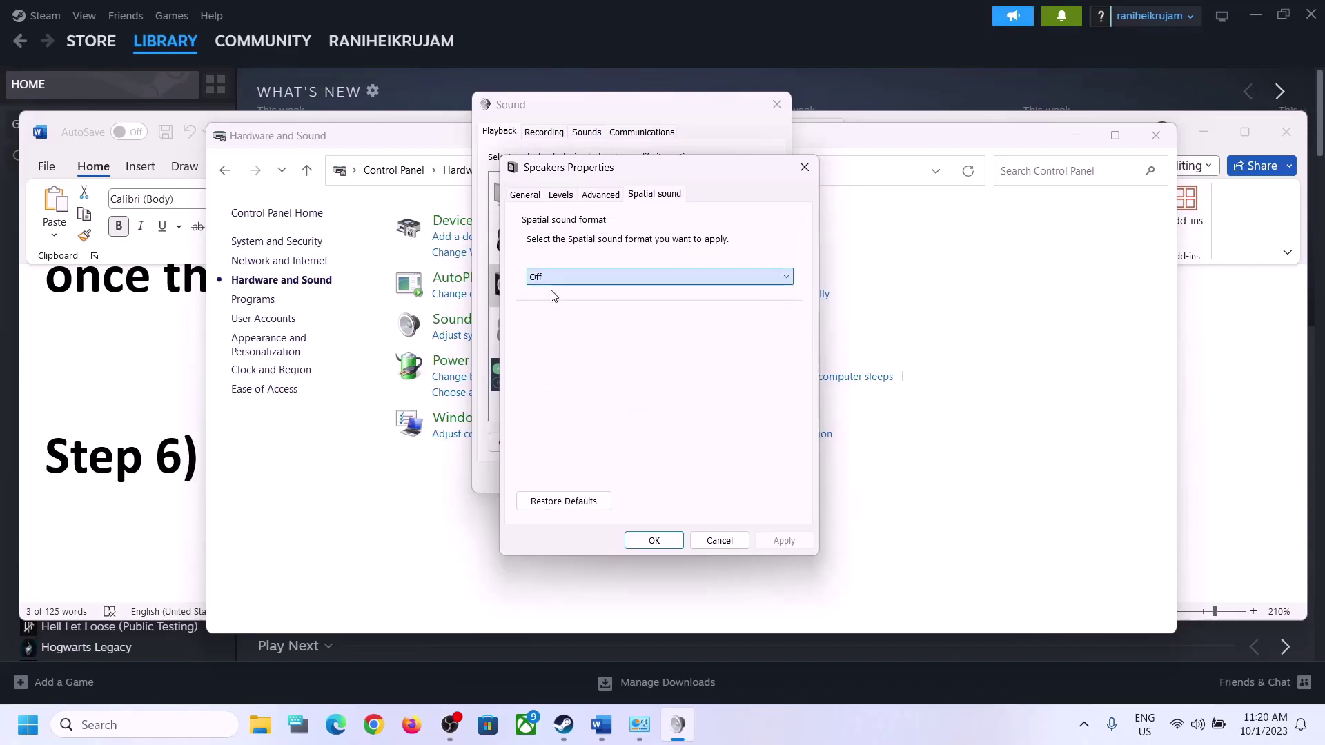
click(670, 543)
click(778, 107)
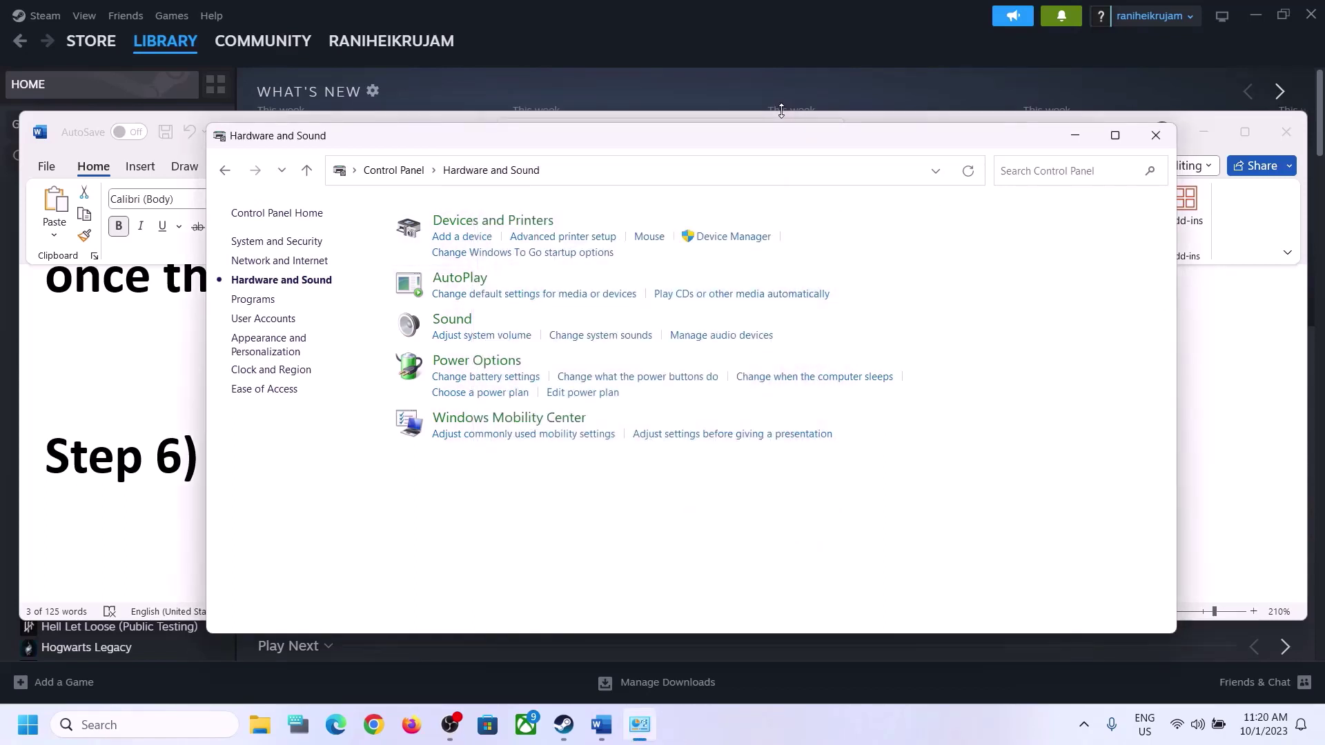
- In the Word document, highlight "Oculus/voicemeeter" and then "recording and playback" in the Step 7 instruction
click(140, 436)
scroll(504, 469, down, 5)
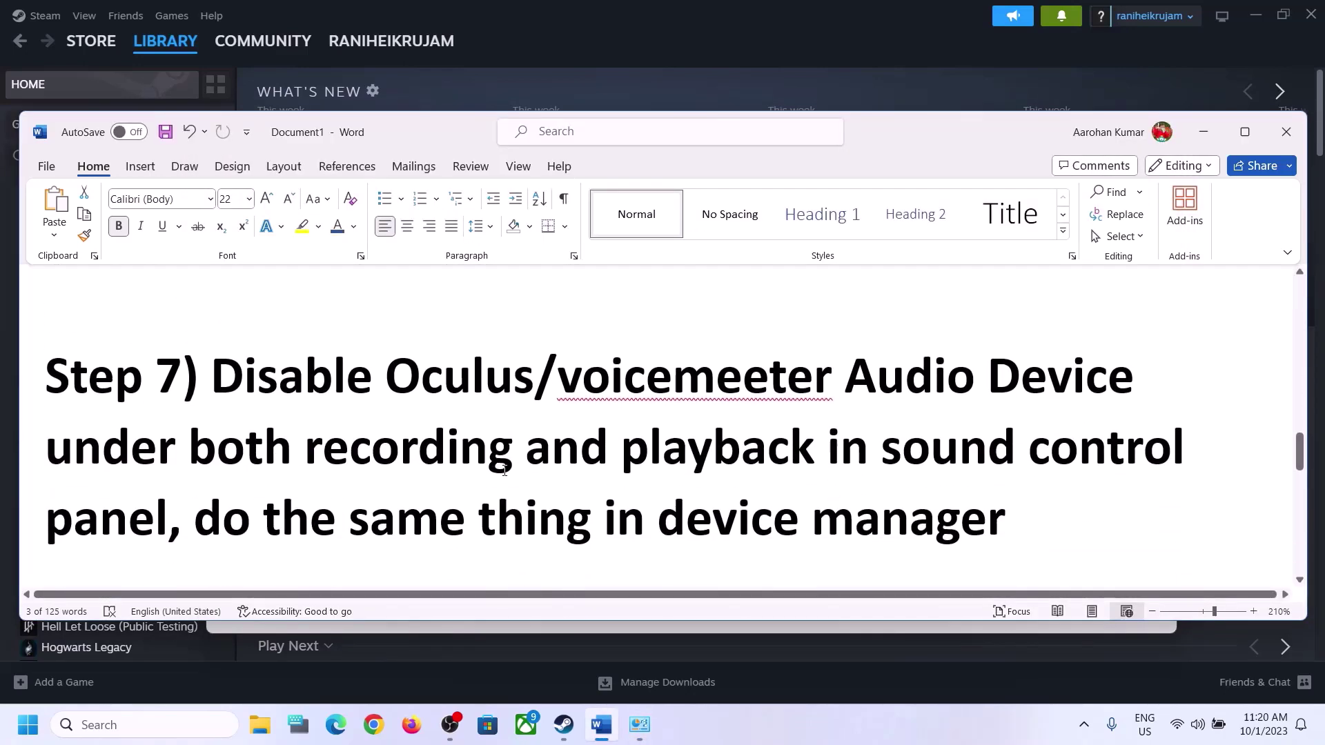
scroll(504, 470, up, 1)
drag(390, 368, 835, 378)
click(460, 448)
drag(767, 452, 307, 452)
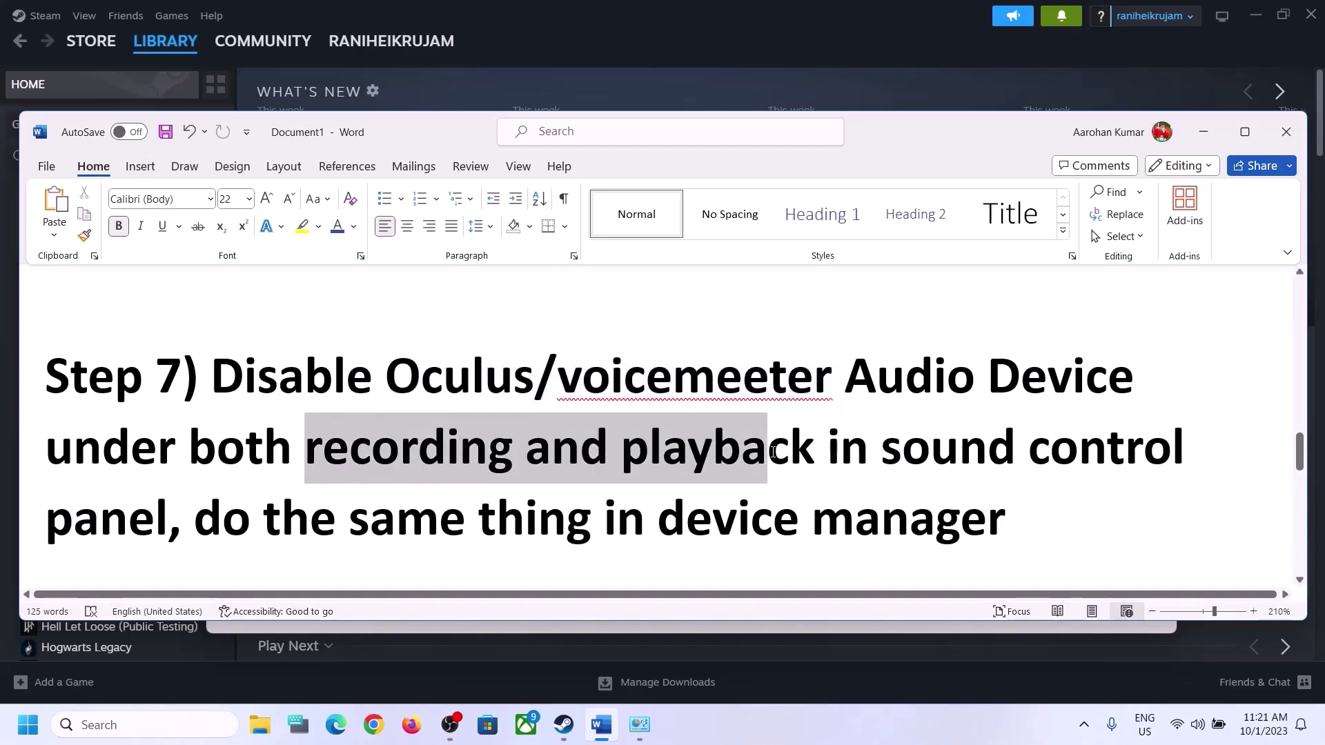
- Return to Control Panel's Hardware and Sound category and bring up the Sound playback devices again
click(147, 724)
text(con)
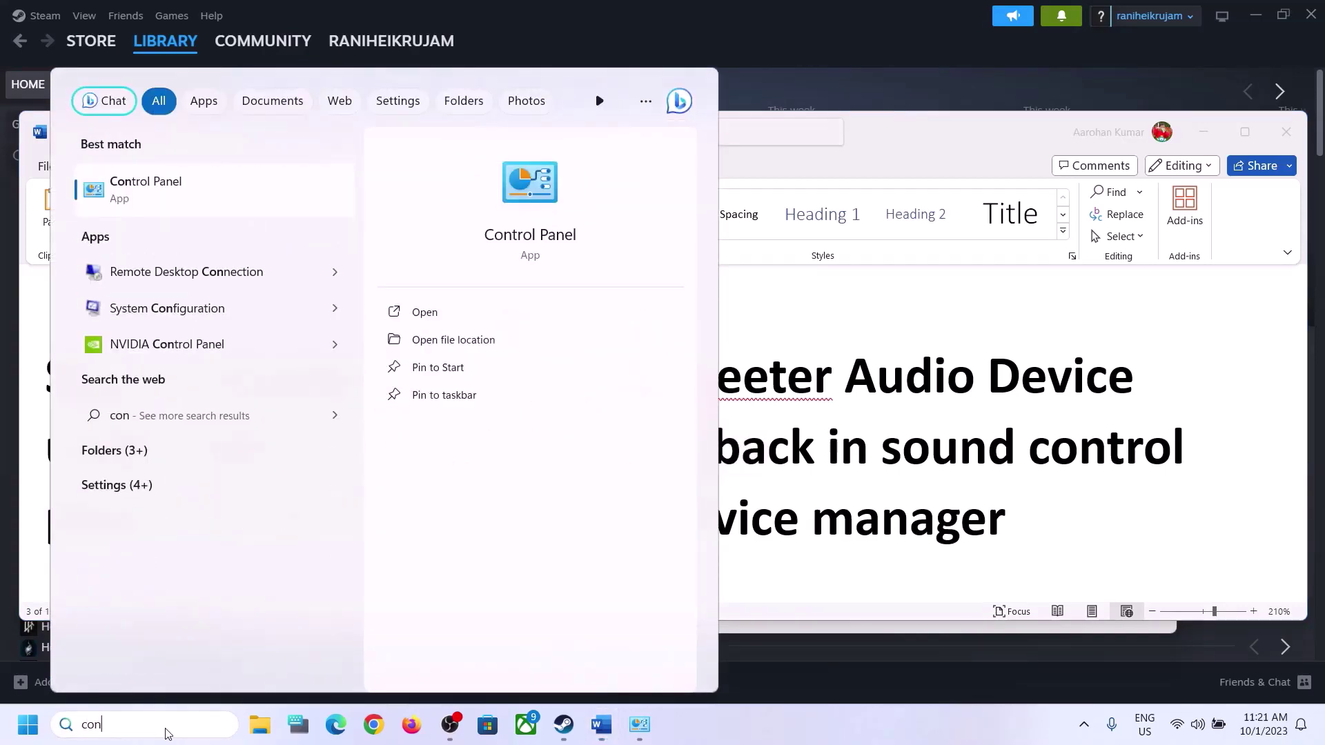
text(trol)
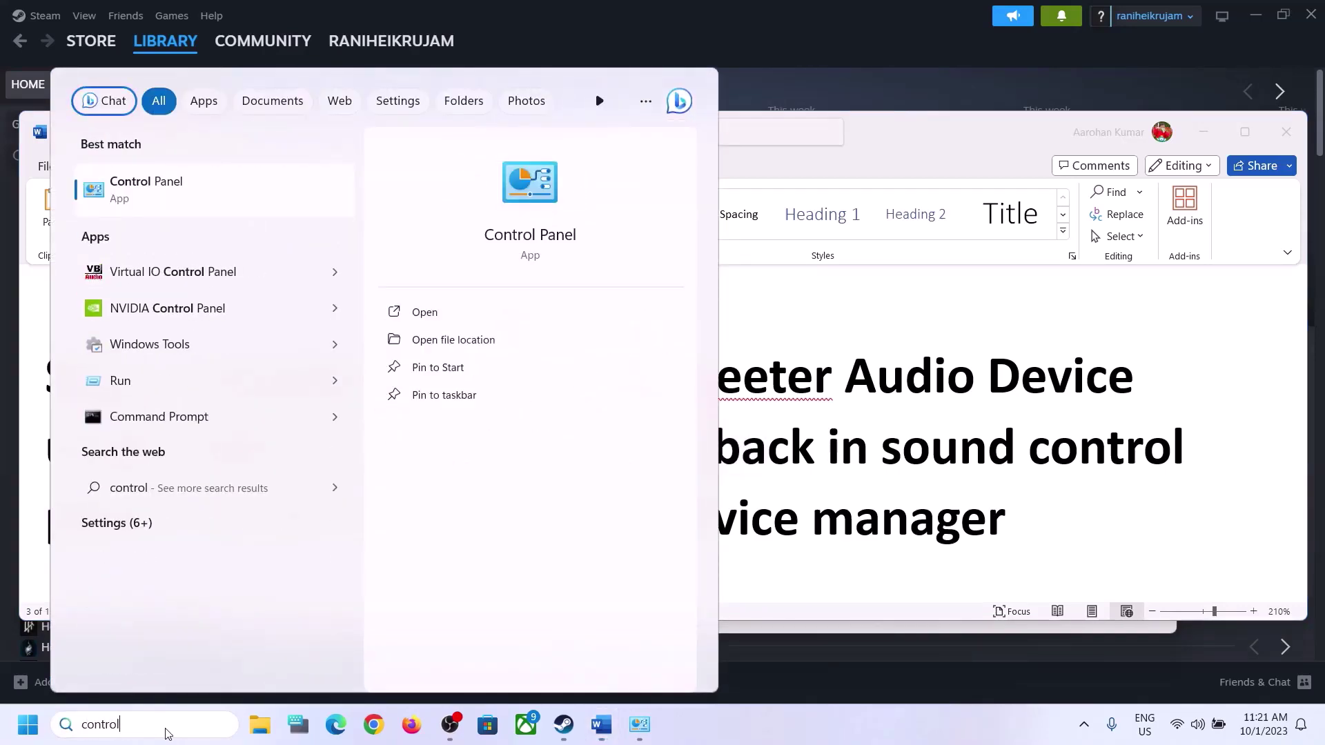
click(166, 203)
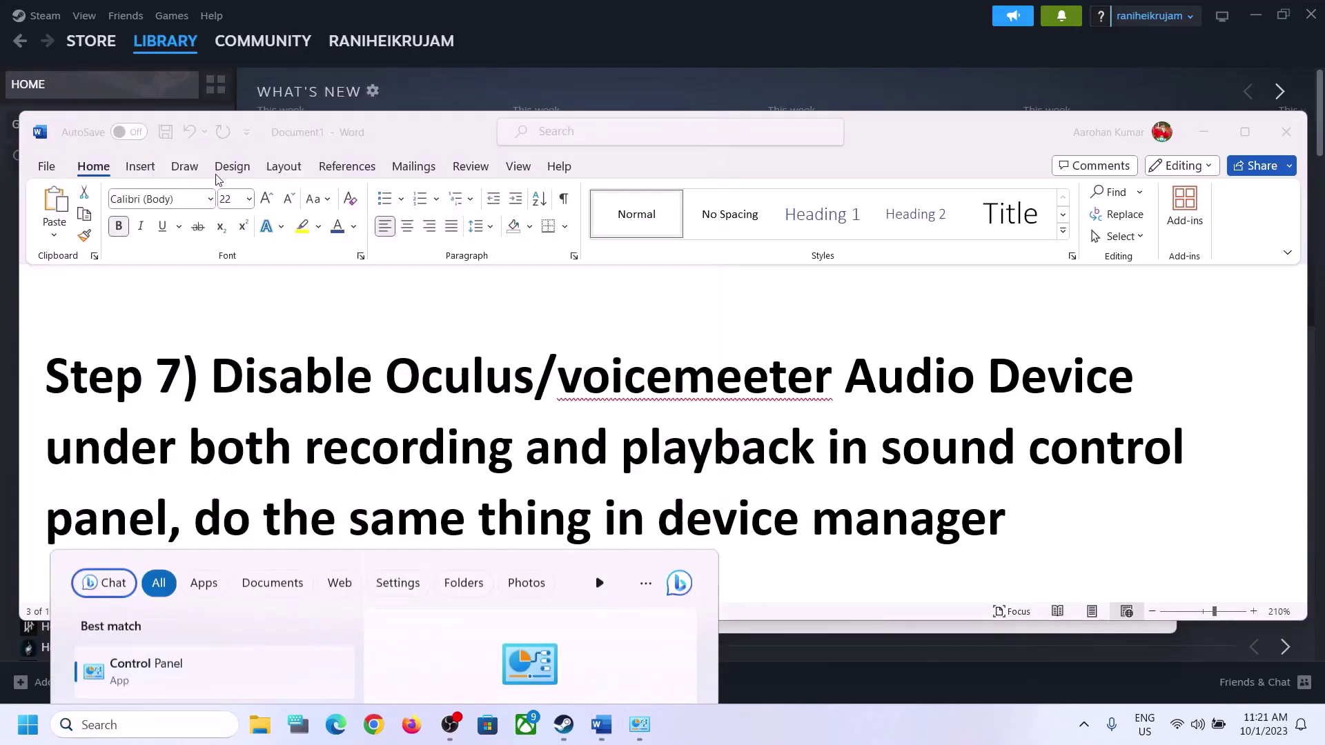
click(546, 415)
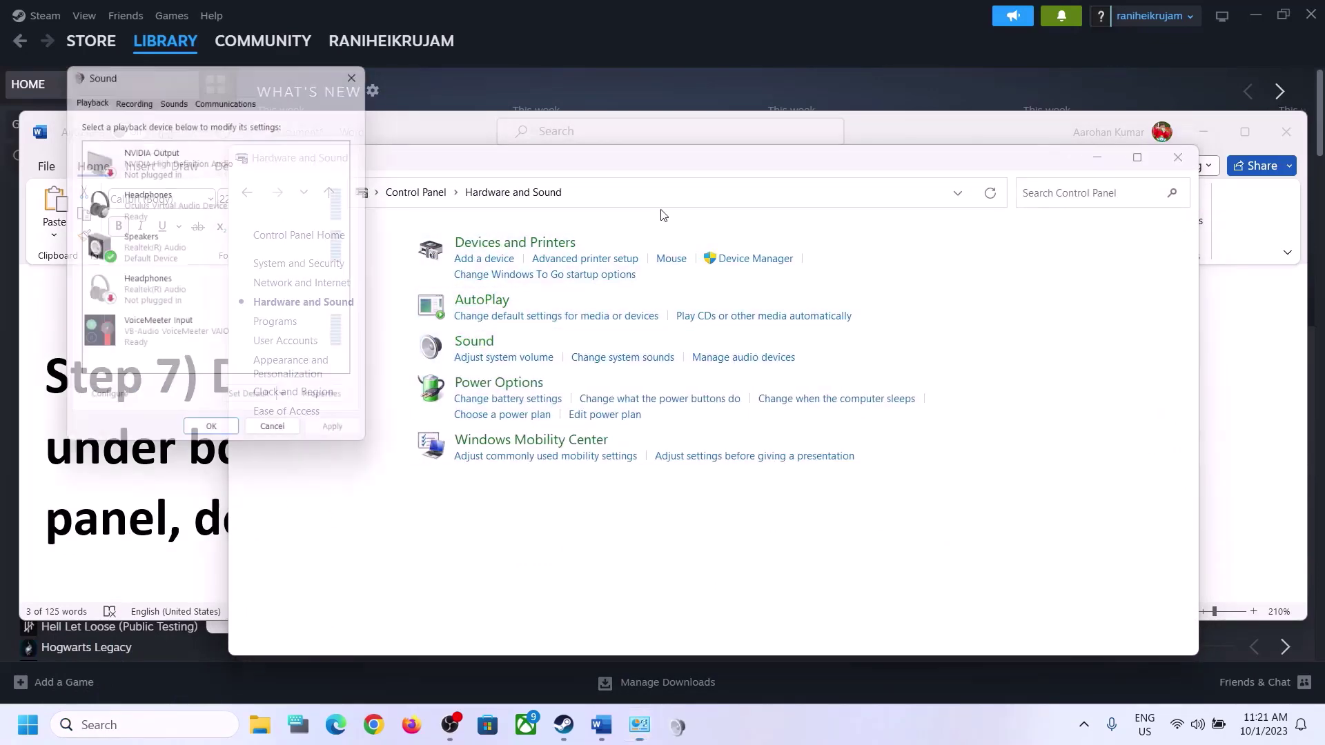
drag(280, 70, 758, 142)
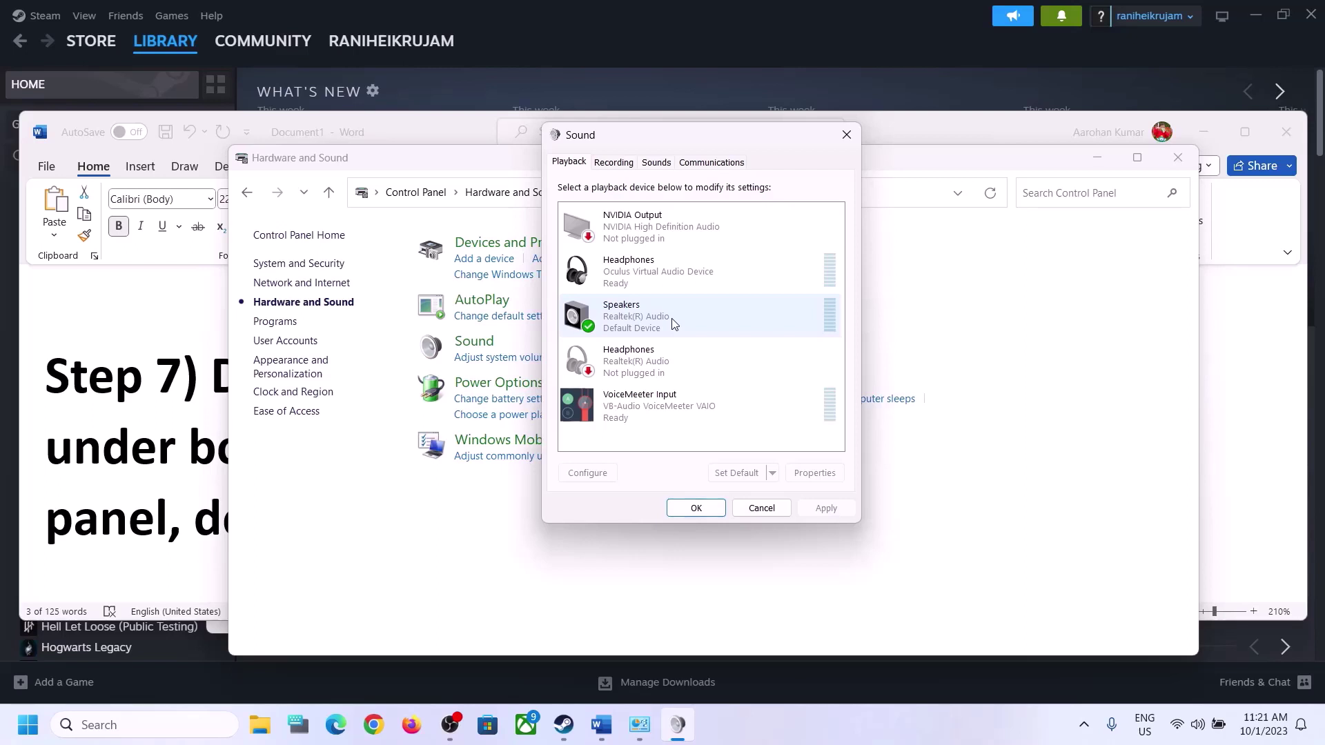
- Disable the Oculus Virtual Audio Device headphones and the Realtek(R) Audio headphones among the playback devices
right_click(657, 276)
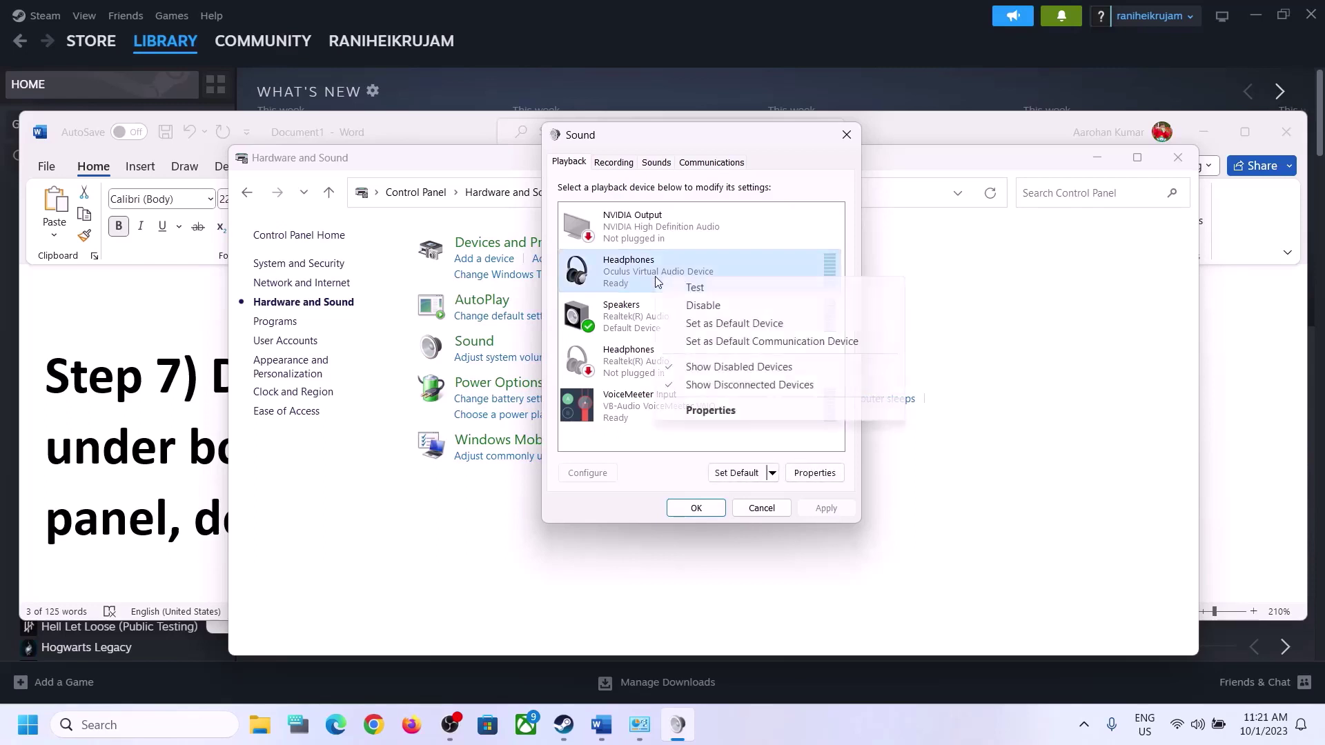
click(700, 310)
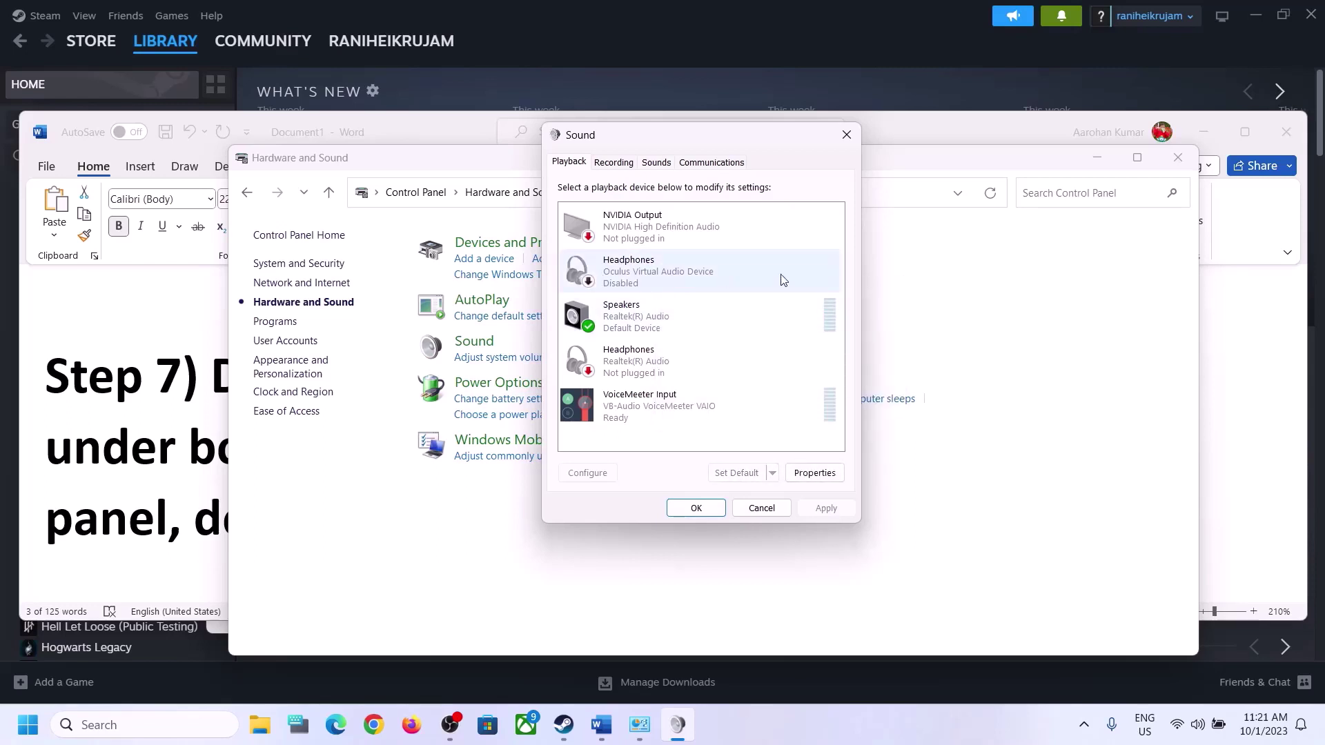
click(632, 372)
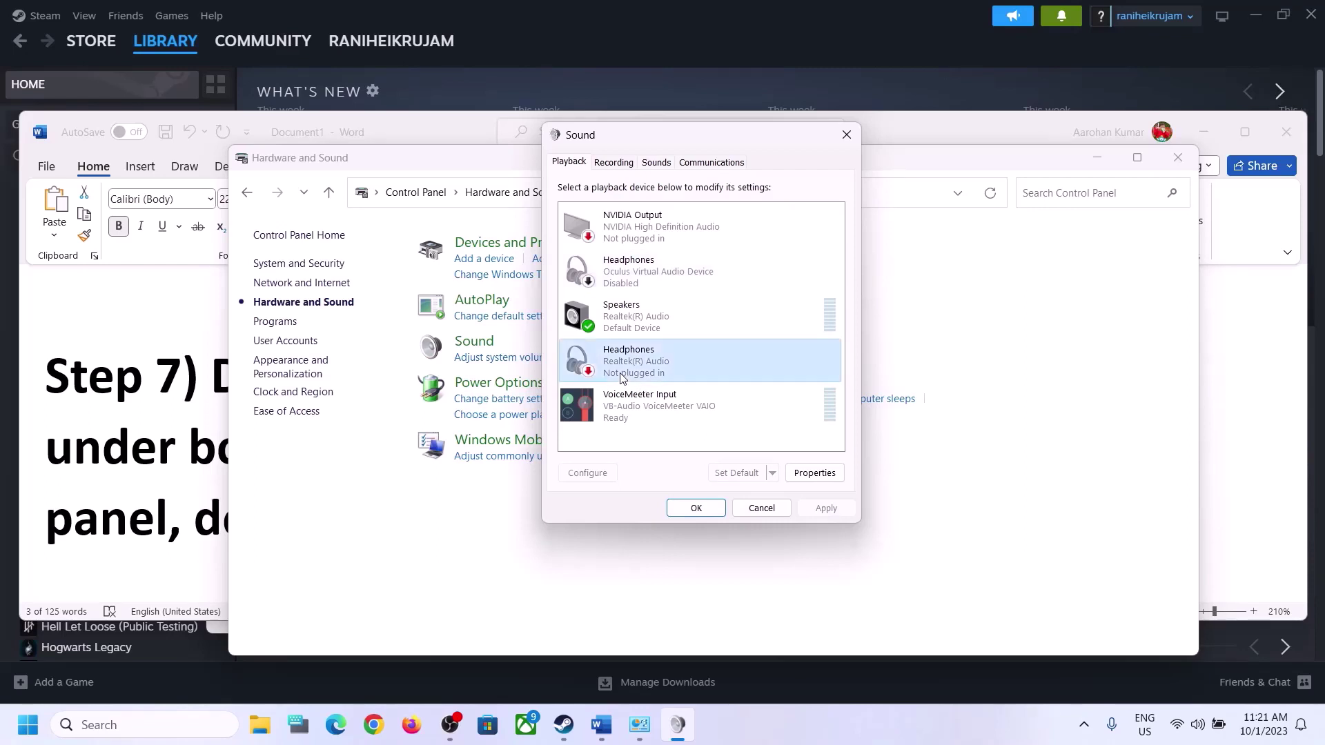
right_click(640, 367)
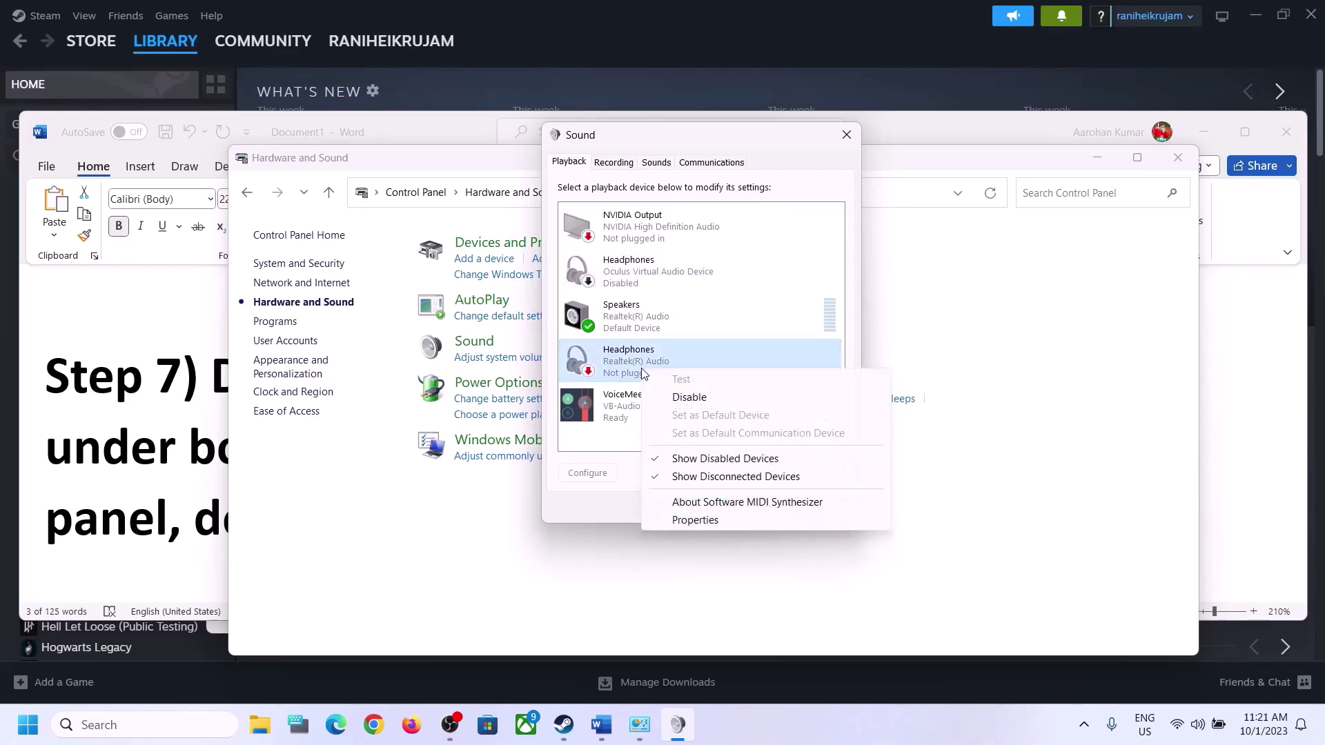
click(694, 394)
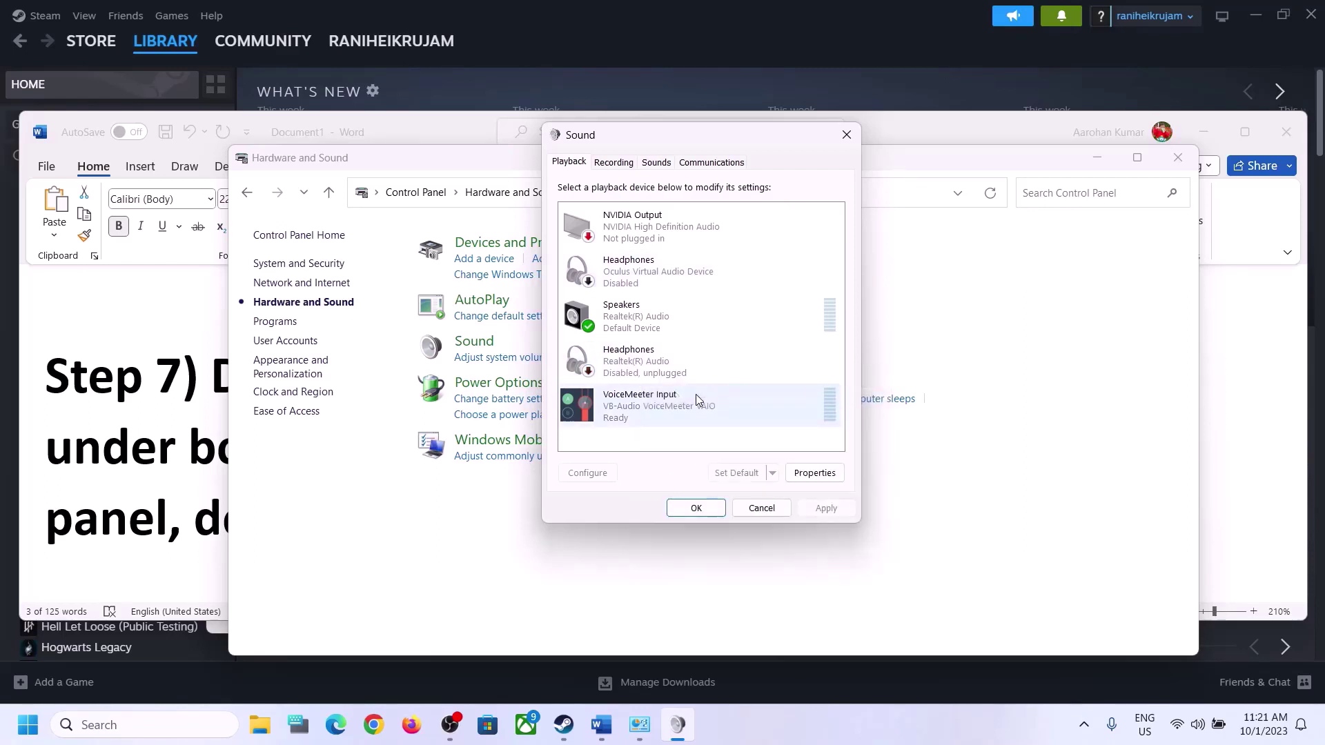
- Disable the VoiceMeeter Input and NVIDIA Output playback devices
click(633, 412)
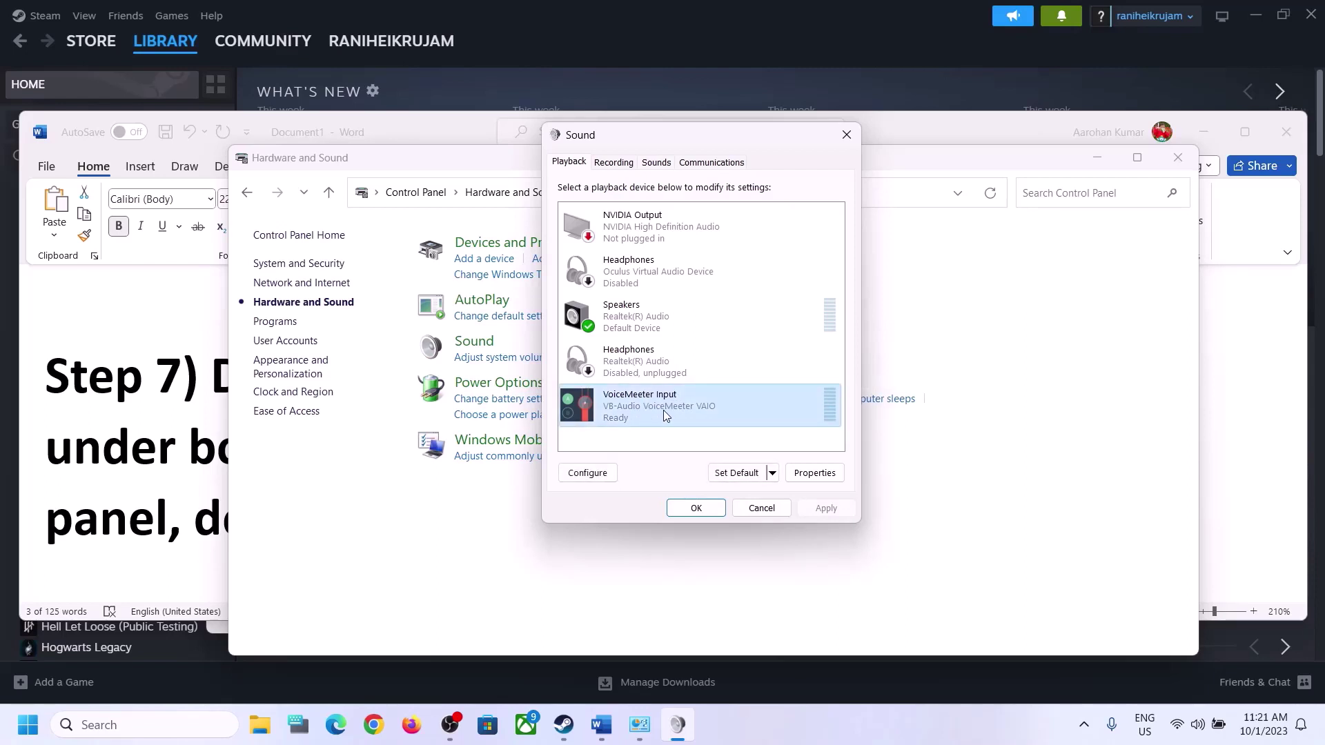
right_click(664, 410)
click(718, 457)
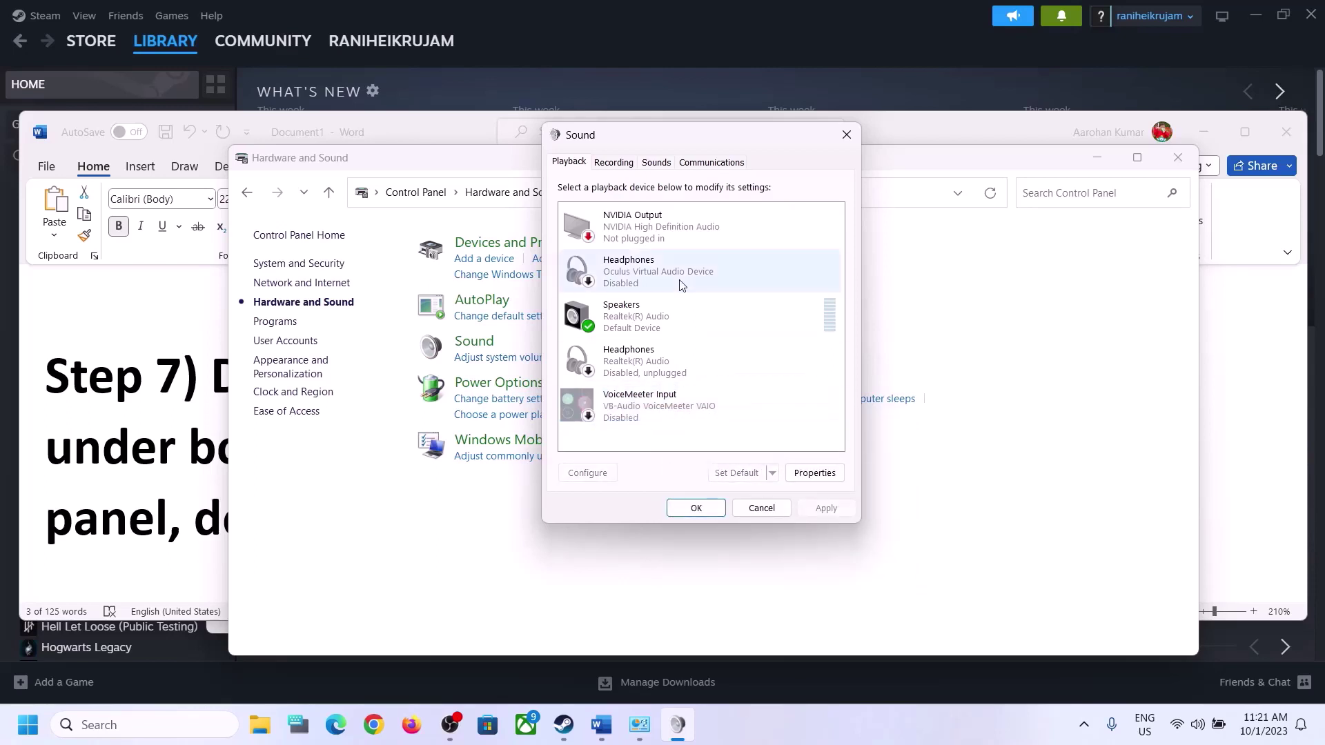
click(631, 326)
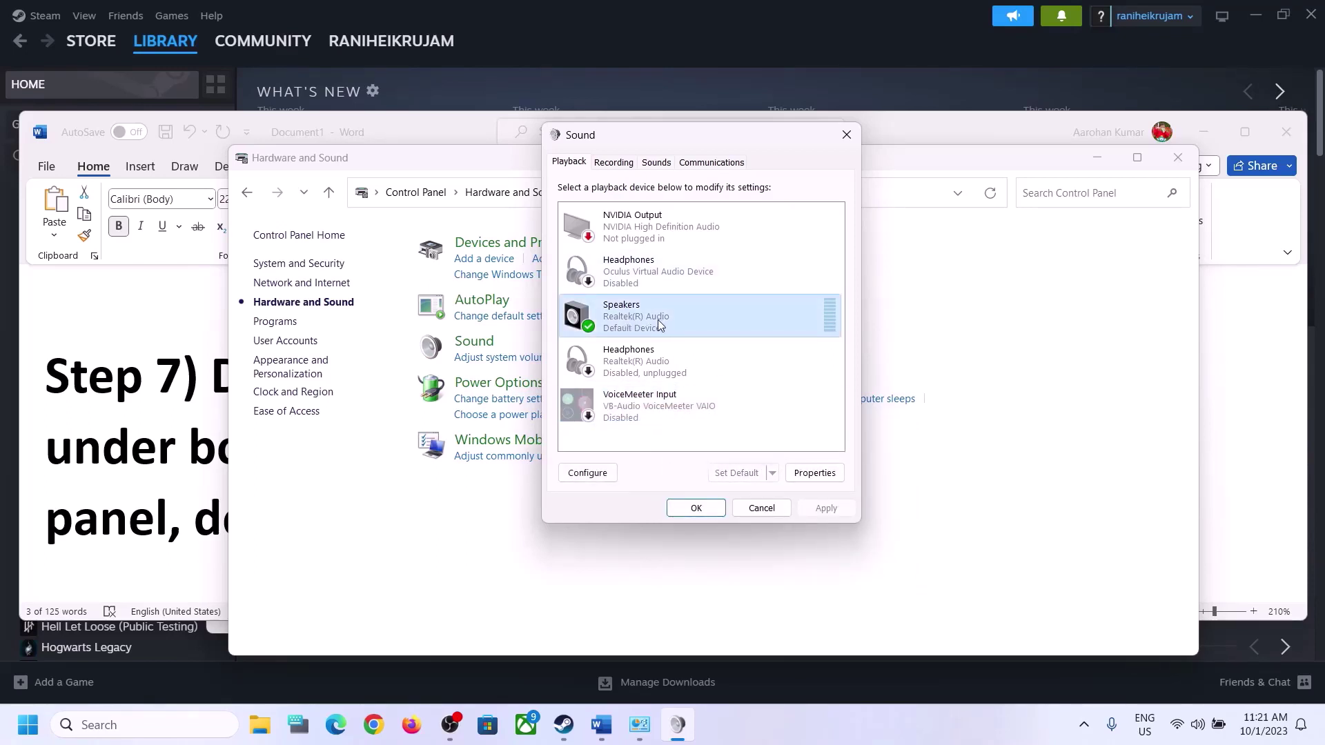
click(667, 227)
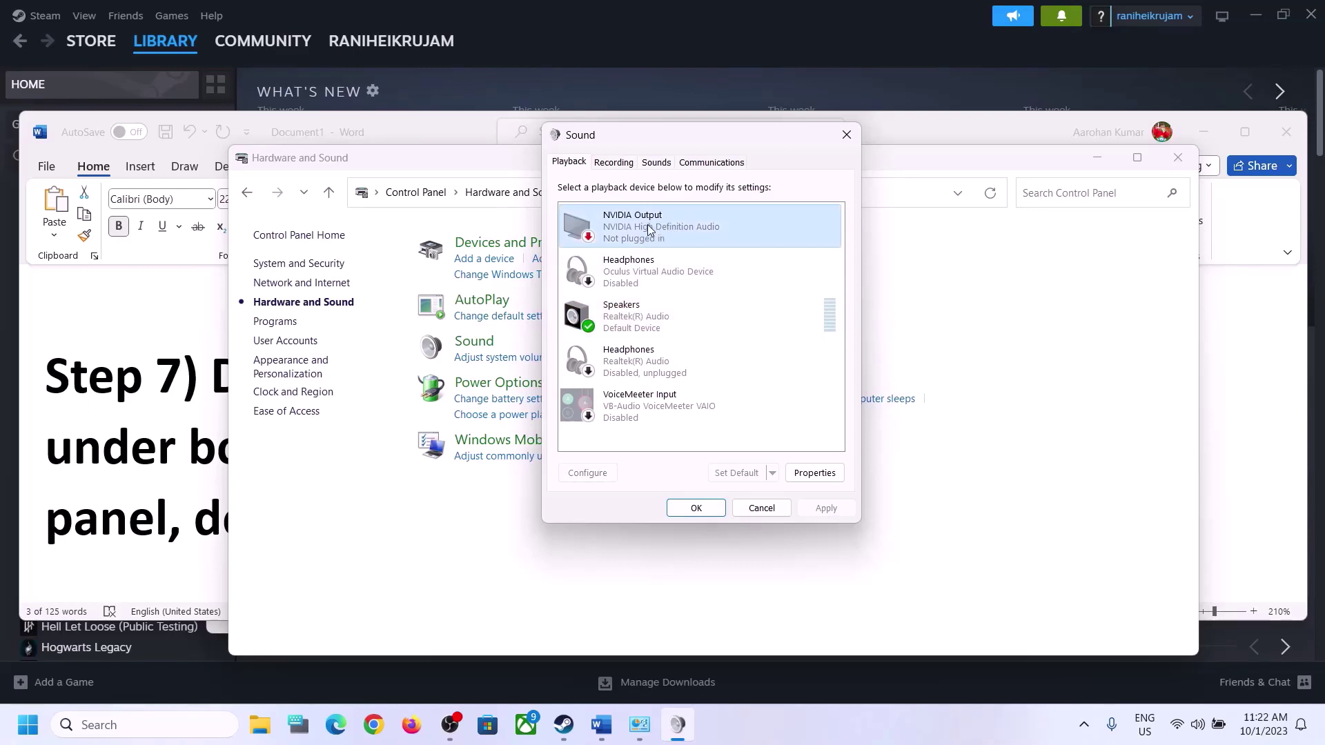
right_click(647, 229)
click(697, 254)
- Select the Realtek(R) Audio speakers, check their available options, and close the Sound dialog
click(621, 334)
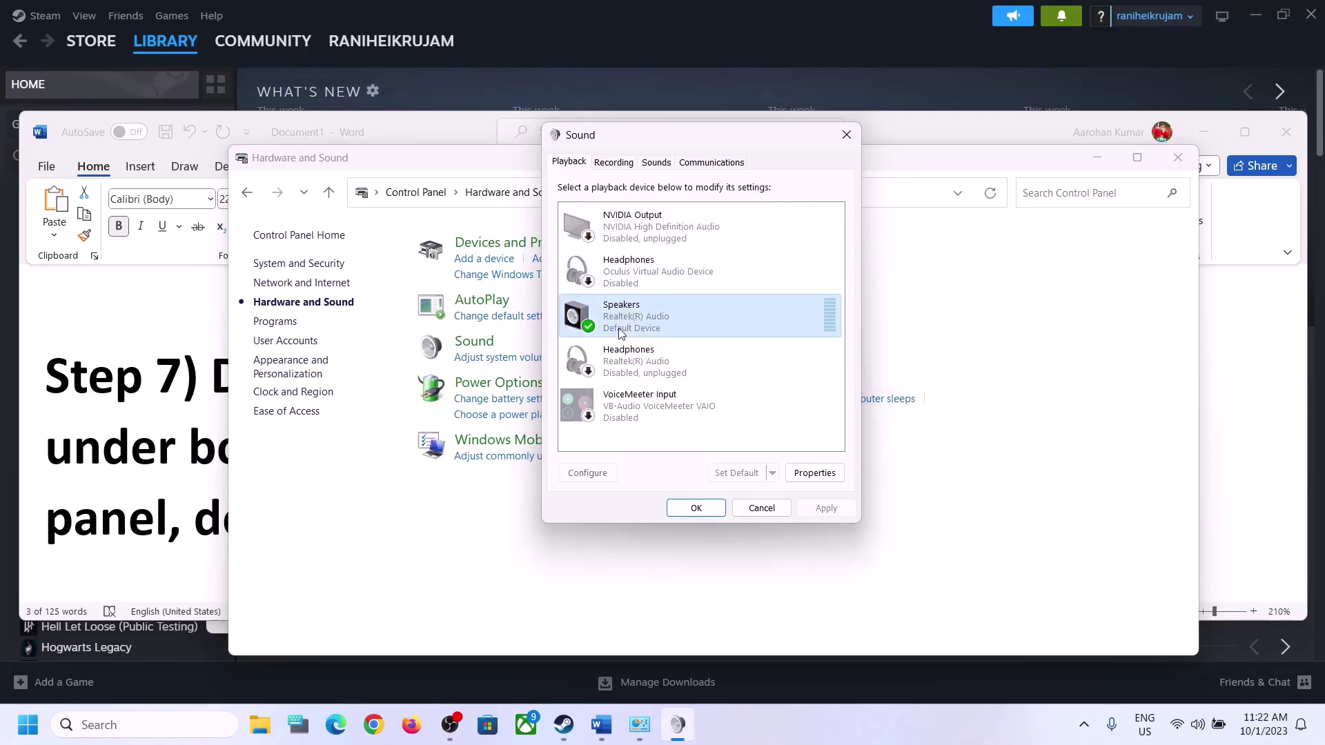
right_click(647, 324)
click(601, 324)
click(847, 134)
- Open Device Manager and expand the Sound, video and game controllers category
right_click(31, 726)
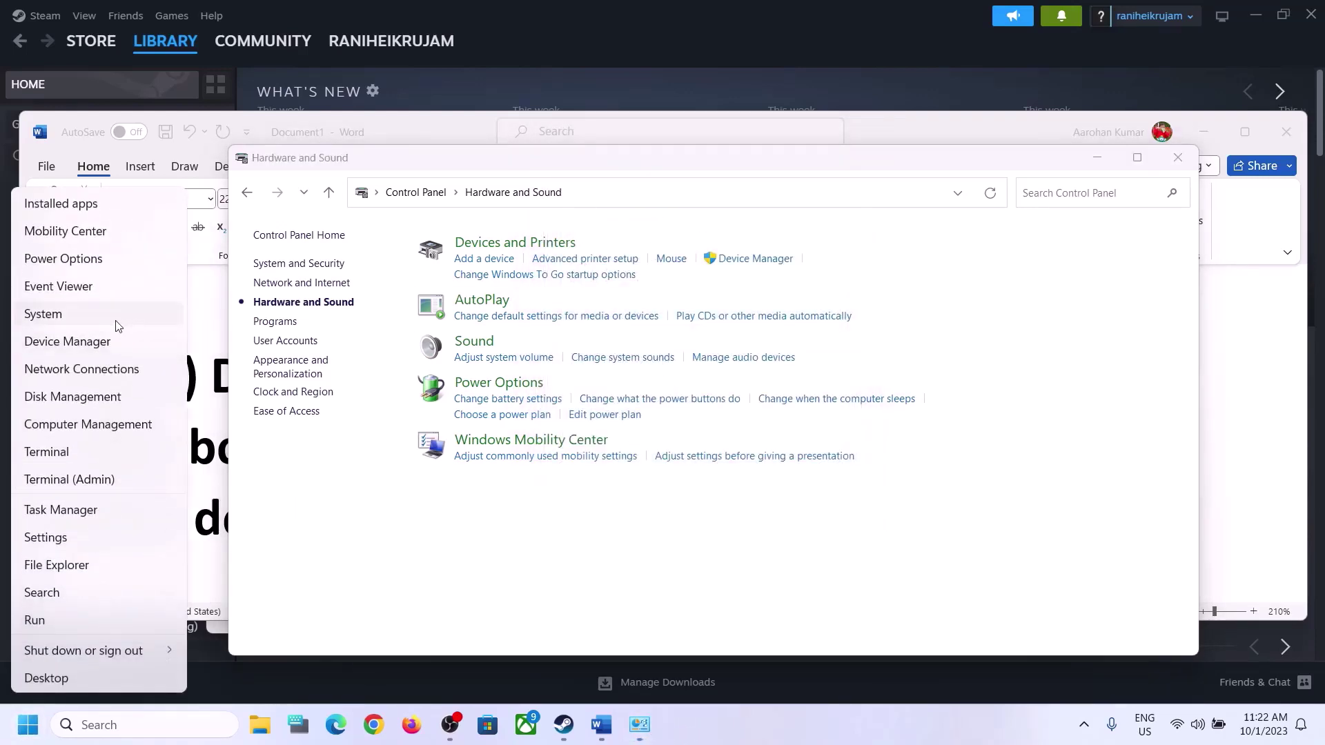
click(98, 341)
drag(542, 54, 915, 118)
scroll(687, 413, down, 1)
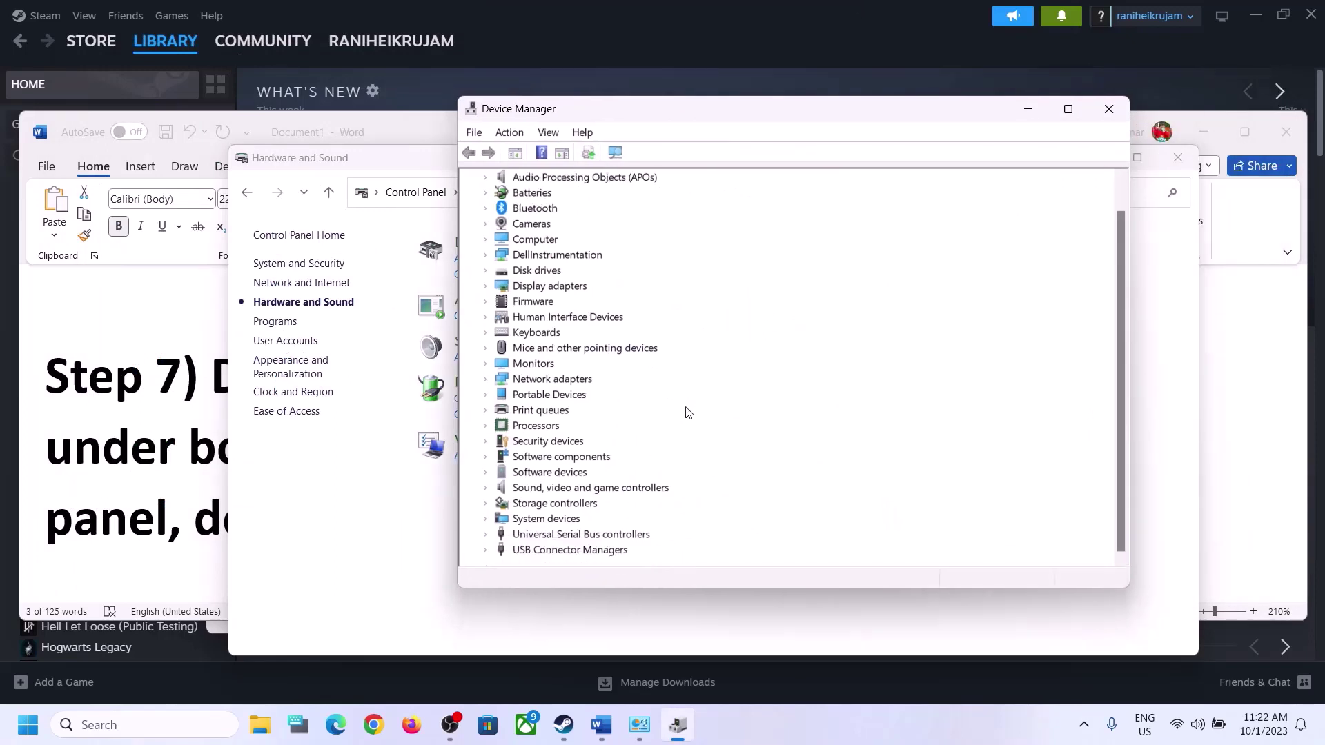
click(590, 489)
click(485, 490)
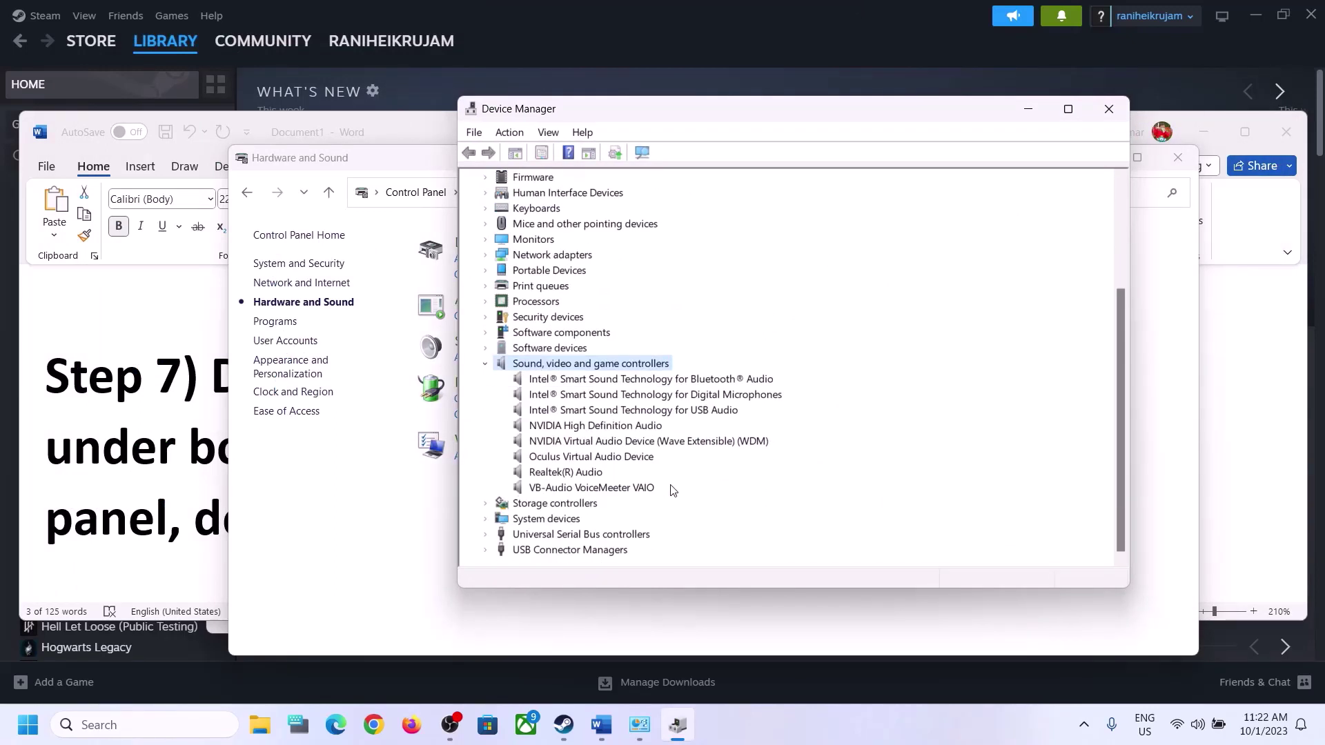
- Disable the VB-Audio VoiceMeeter VAIO device in Device Manager and accept the confirmation
click(560, 473)
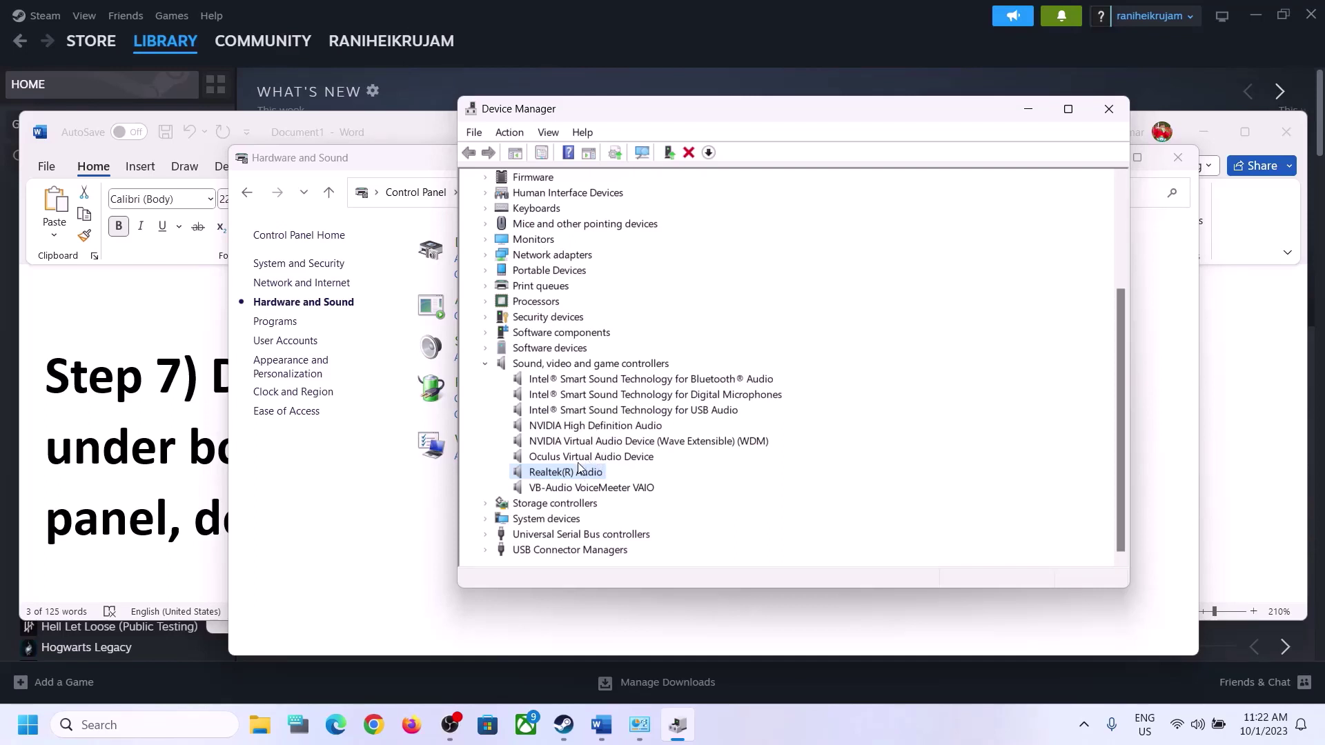
click(572, 490)
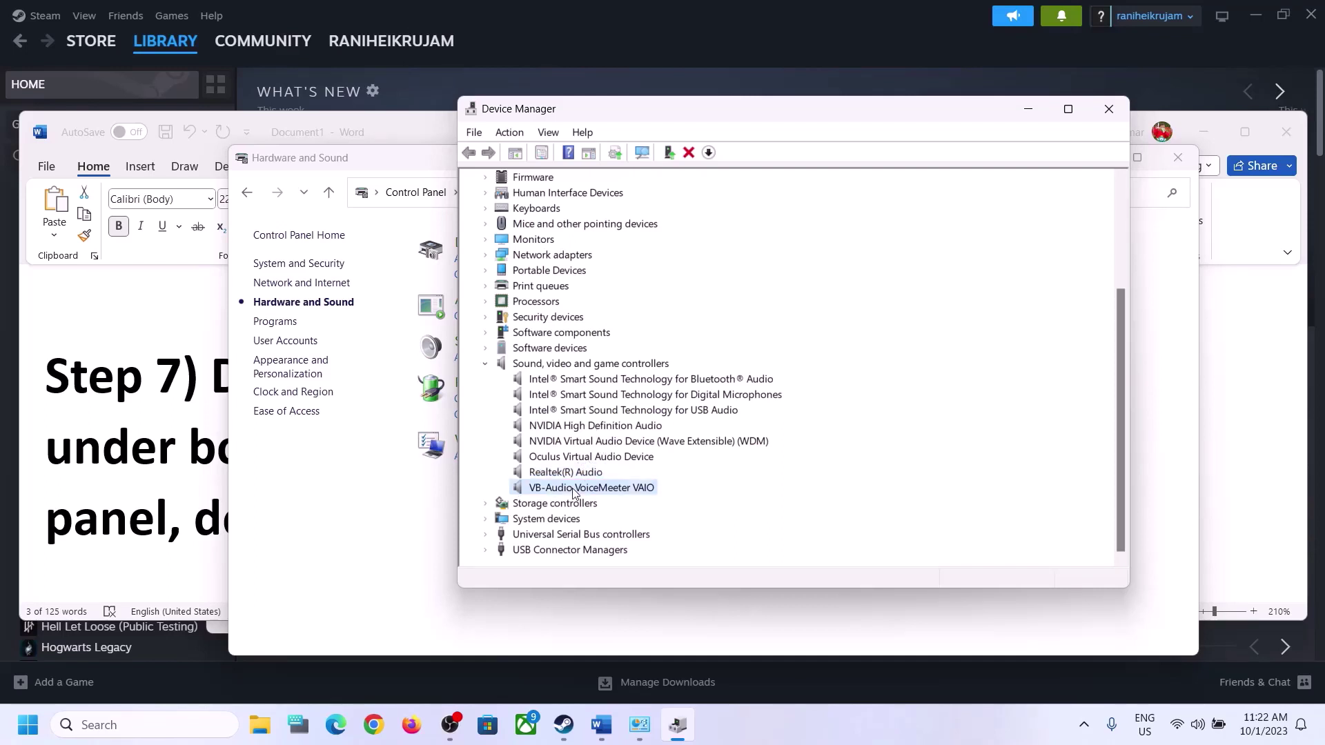
right_click(610, 495)
click(690, 524)
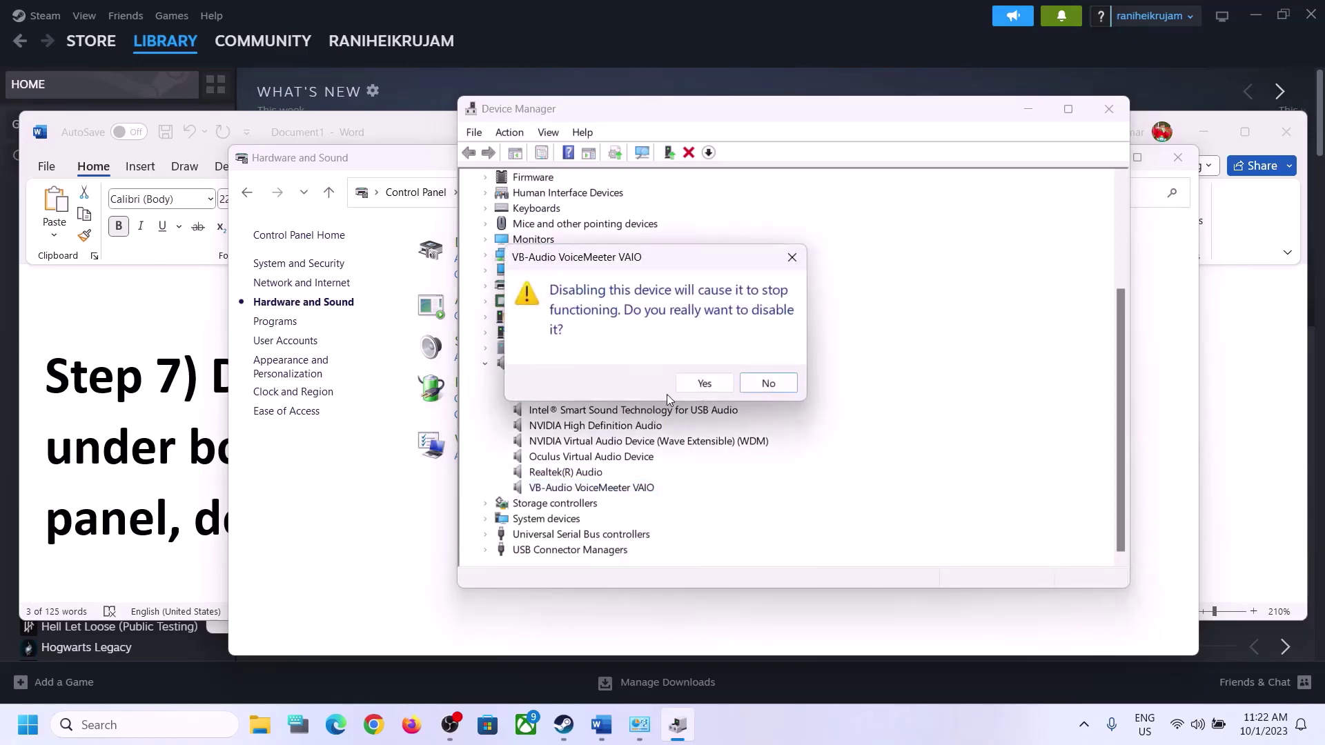
click(701, 383)
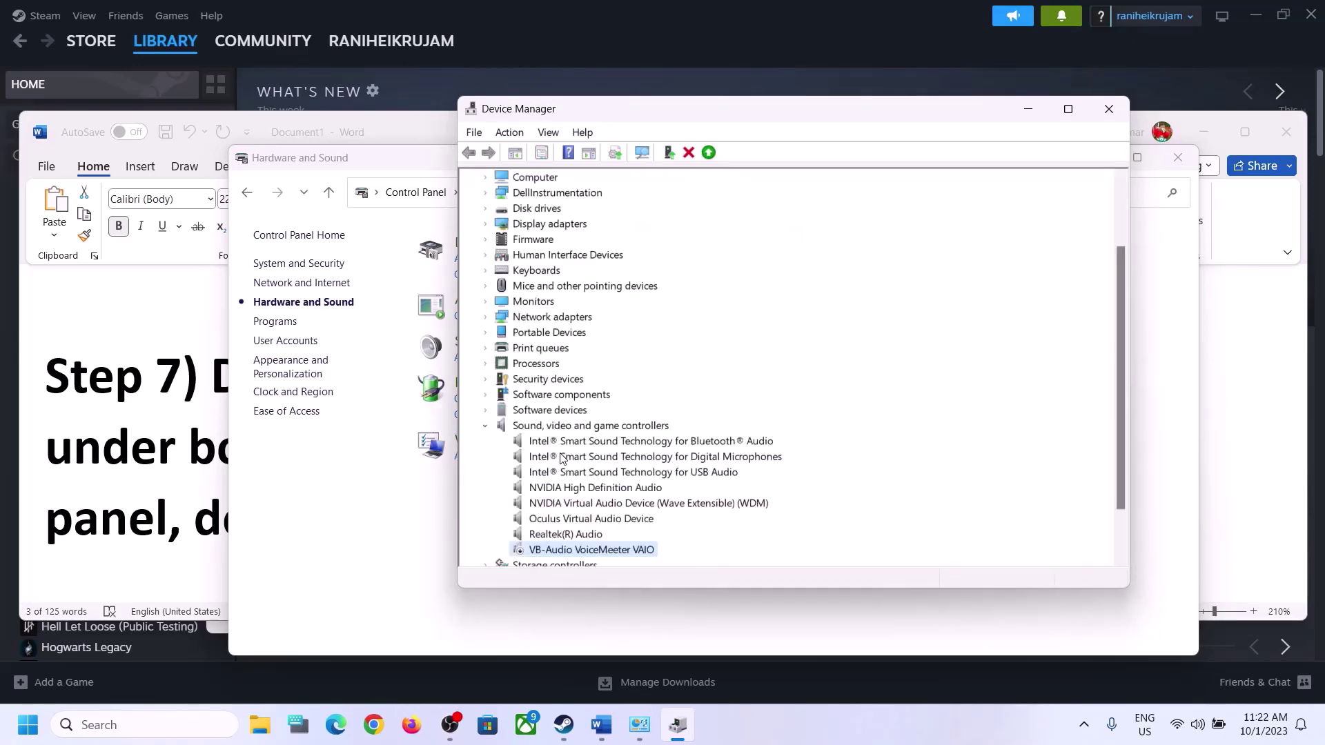
- Disable the Oculus Virtual Audio Device in Device Manager and accept the confirmation
right_click(579, 524)
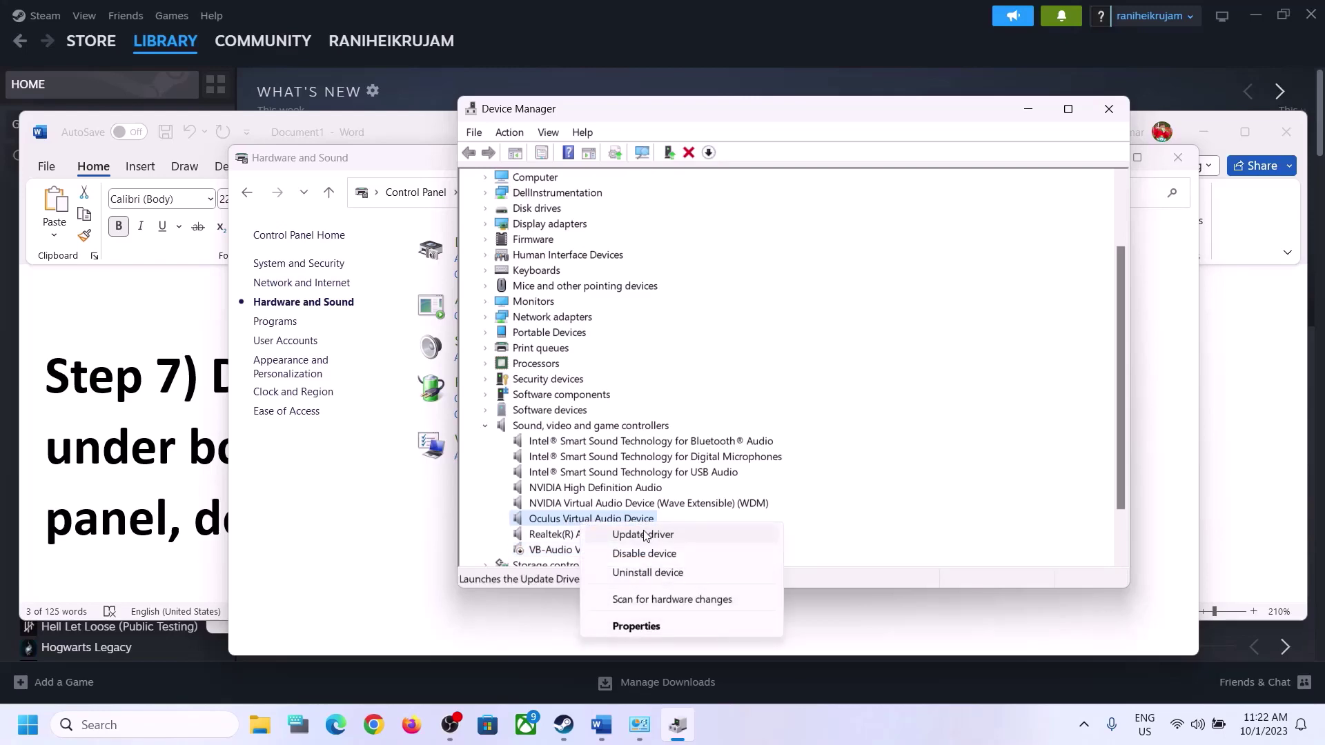
click(646, 555)
click(693, 385)
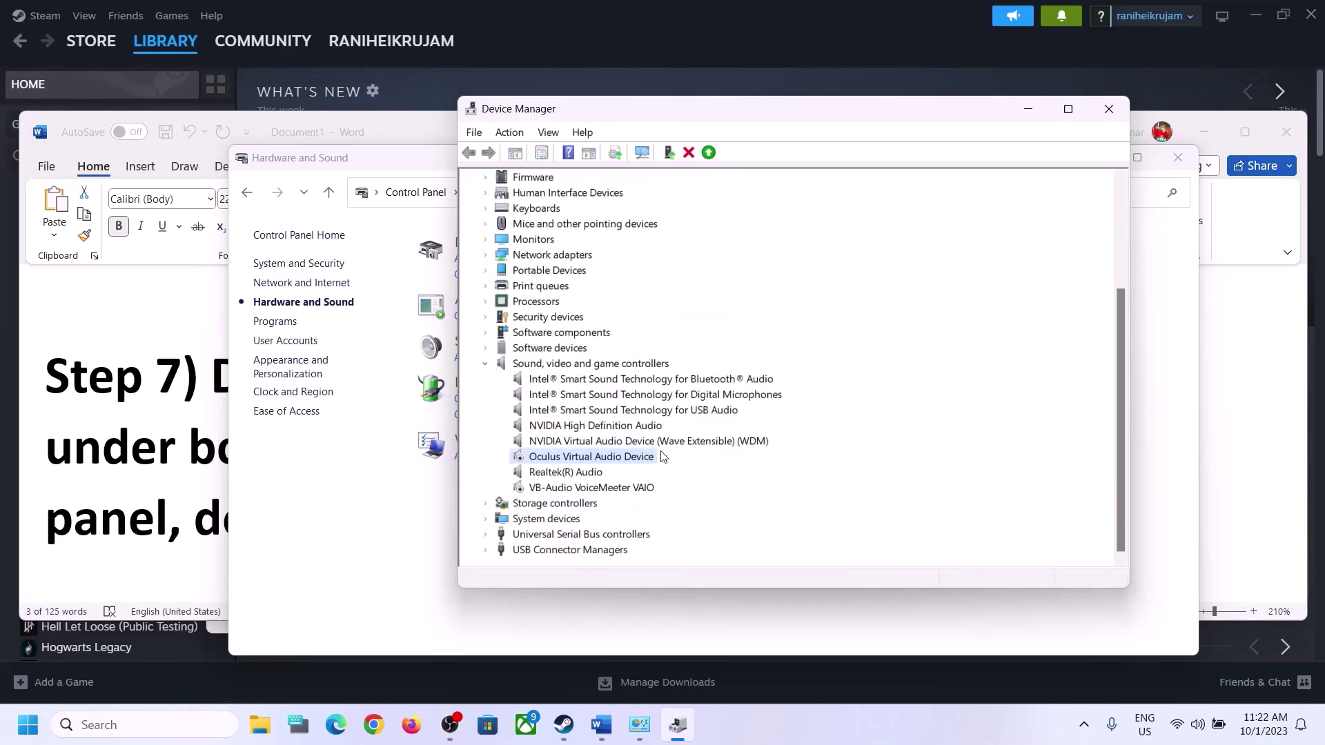
- Disable the NVIDIA Virtual Audio Device (Wave Extensible) (WDM) and NVIDIA High Definition Audio devices, accepting each confirmation
right_click(591, 443)
click(662, 478)
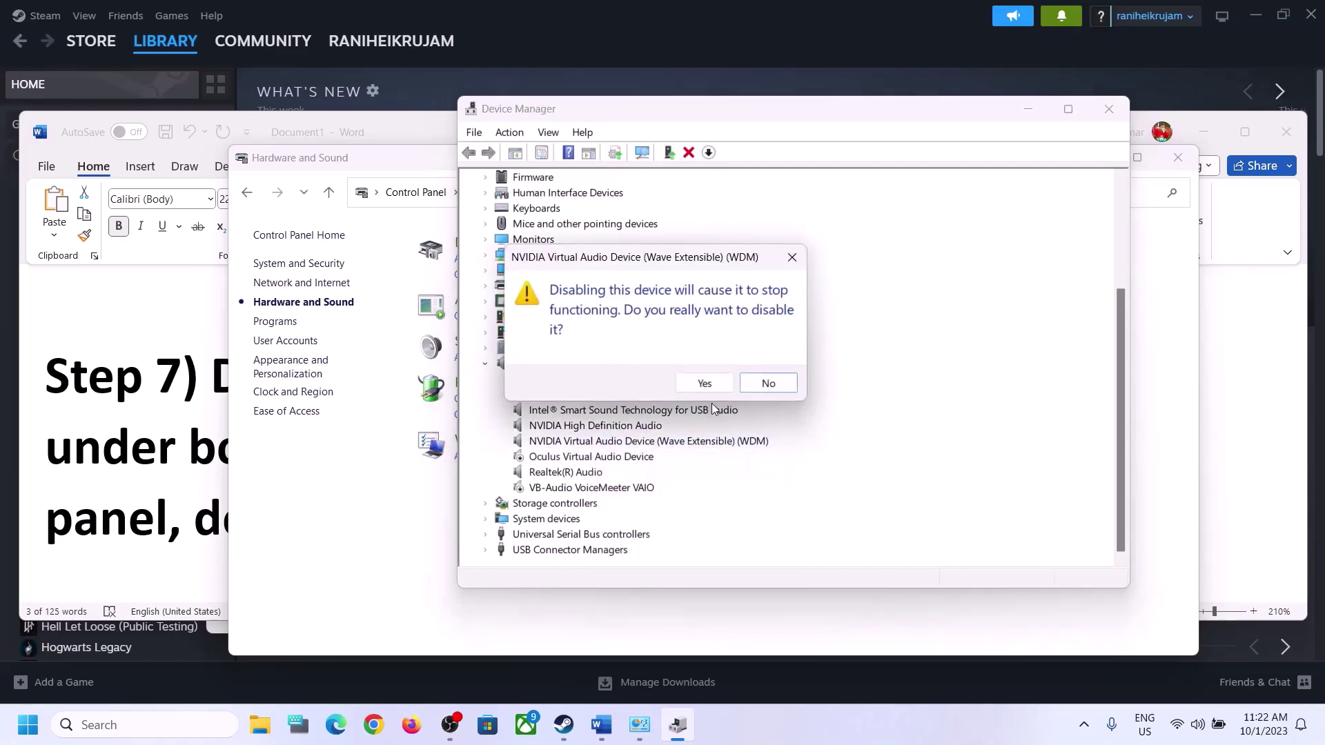
click(693, 383)
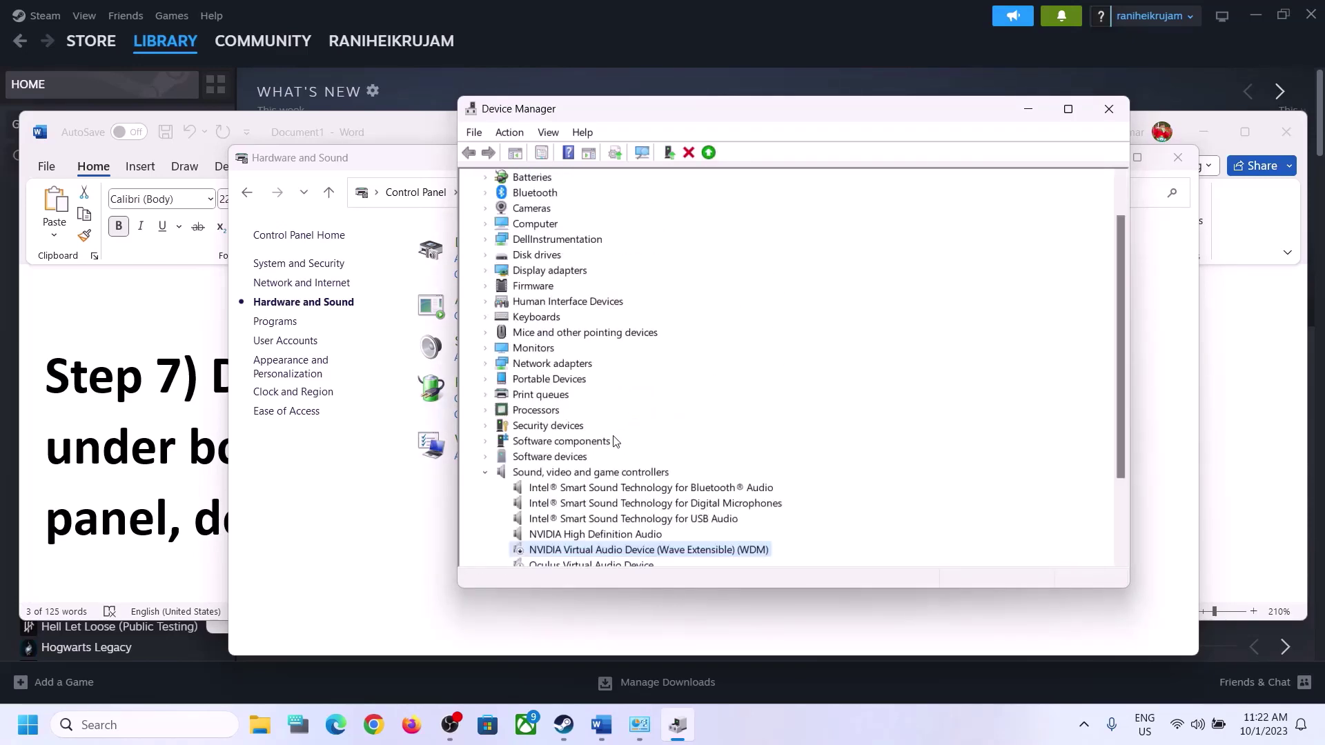
right_click(570, 534)
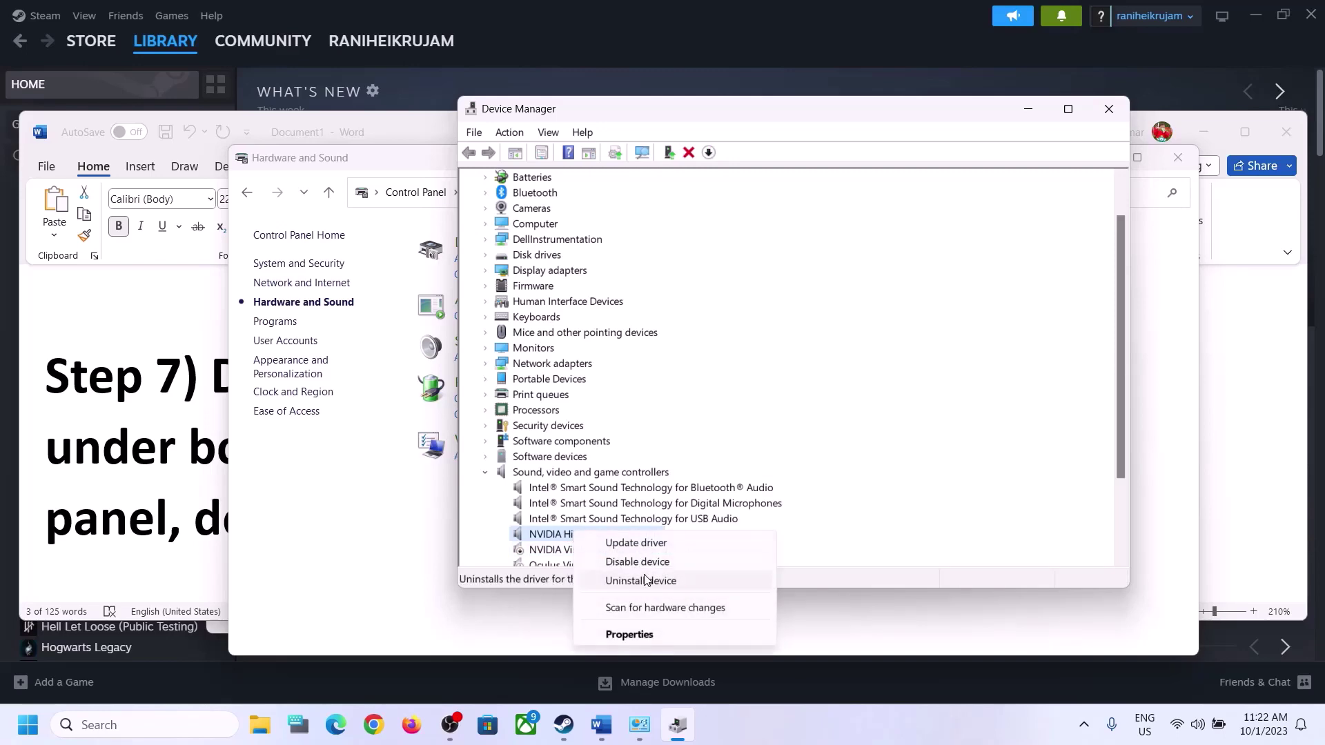
click(644, 562)
click(711, 384)
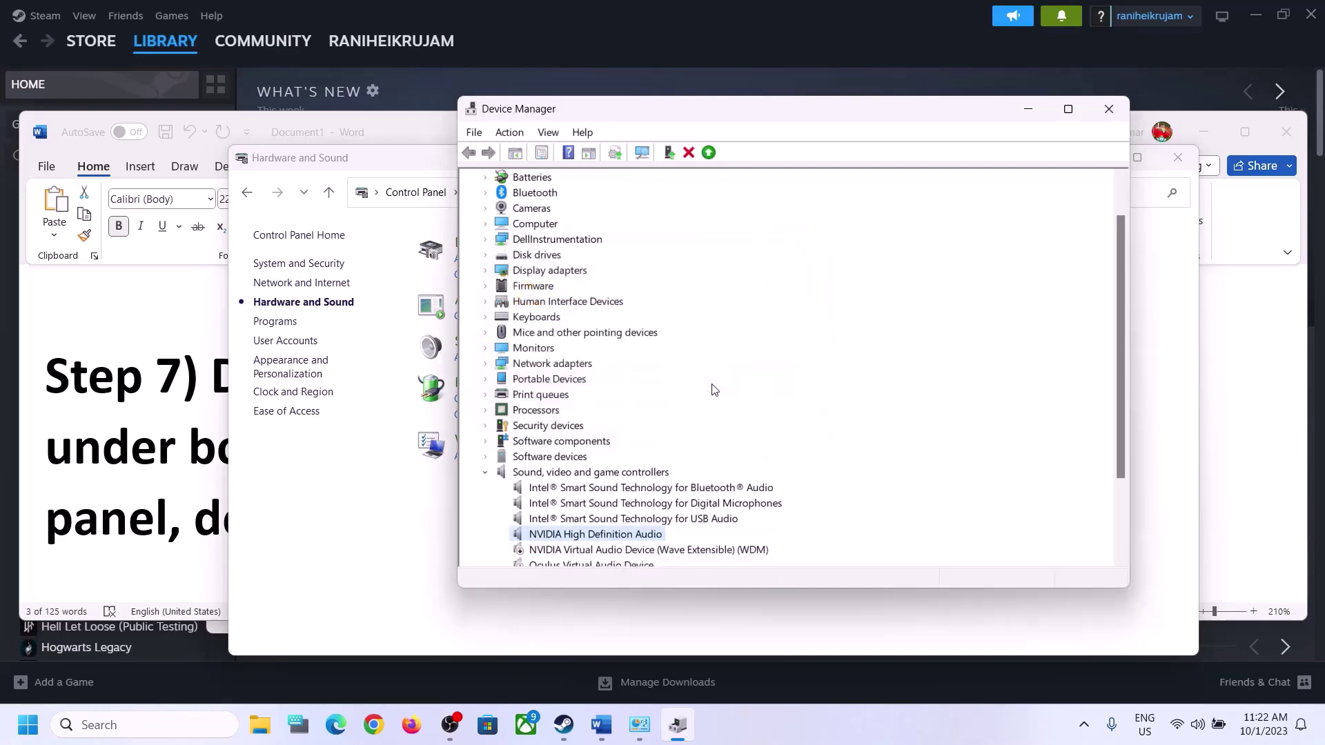
- Select the Realtek(R) Audio device under the sound controllers and close Device Manager
scroll(714, 393, down, 3)
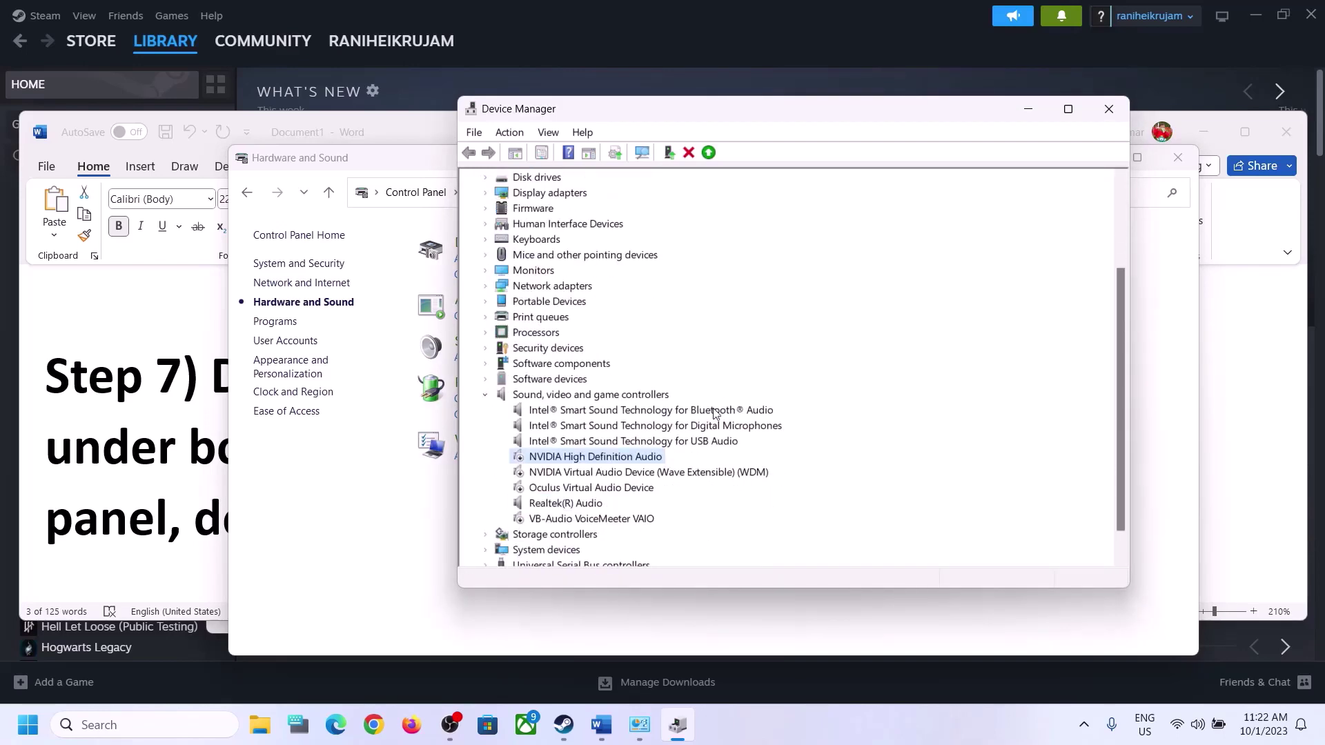
click(552, 475)
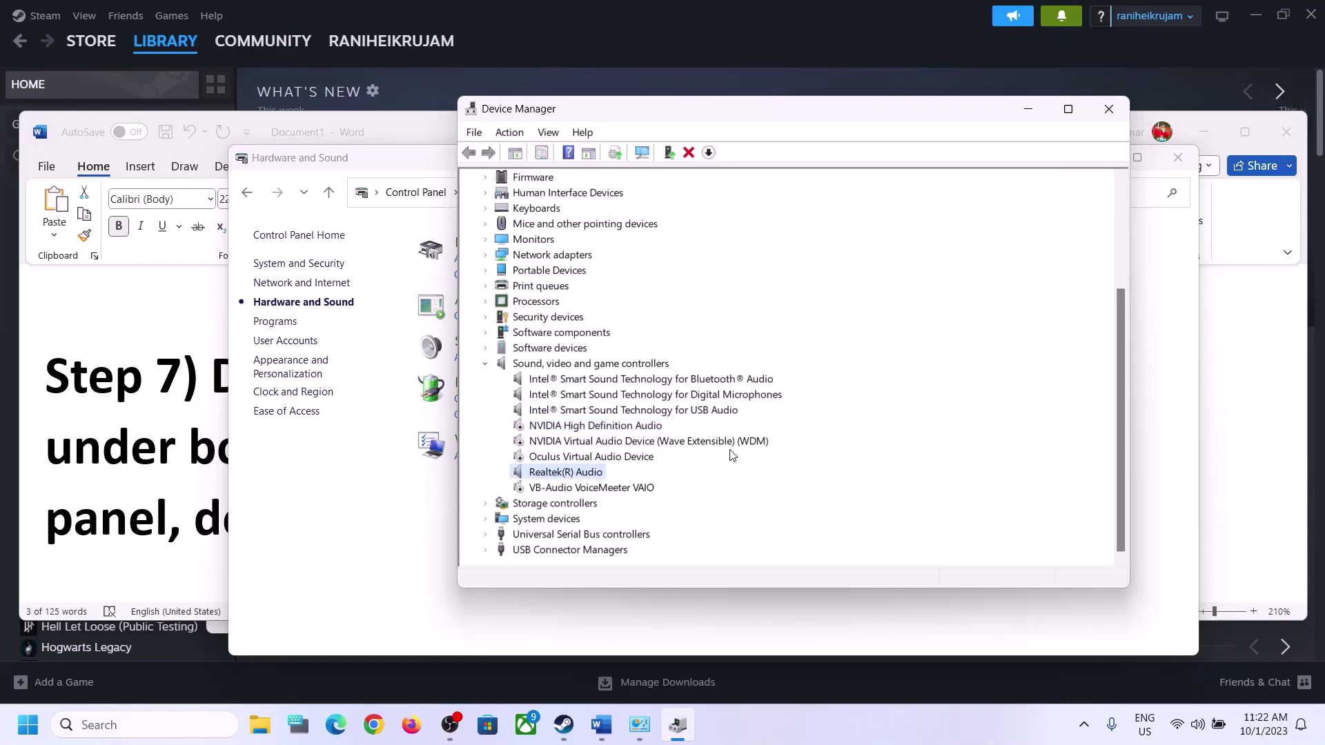
click(1109, 109)
- In the Word document, copy the Step 8 command shell:::{A8A91A66-3A7D-4424-8D24-04E180695C7A}
click(112, 466)
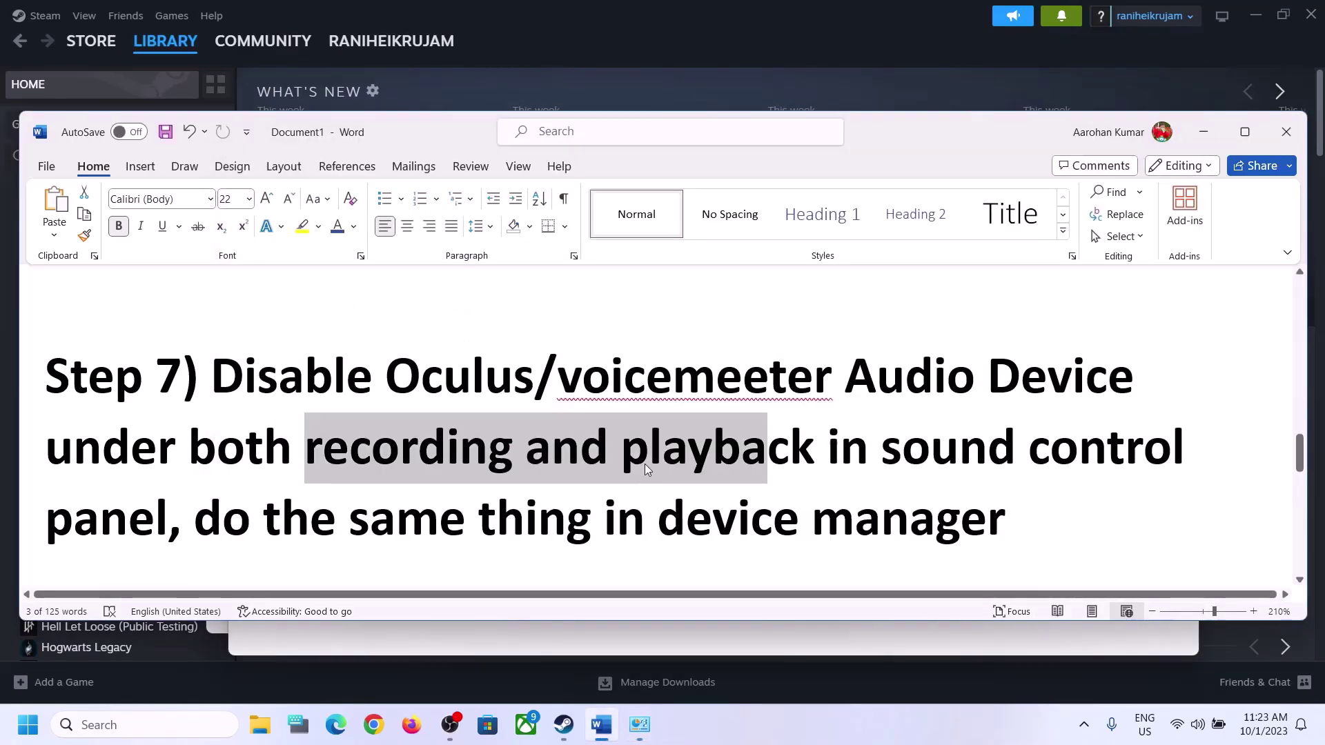
scroll(645, 464, down, 3)
scroll(515, 490, down, 4)
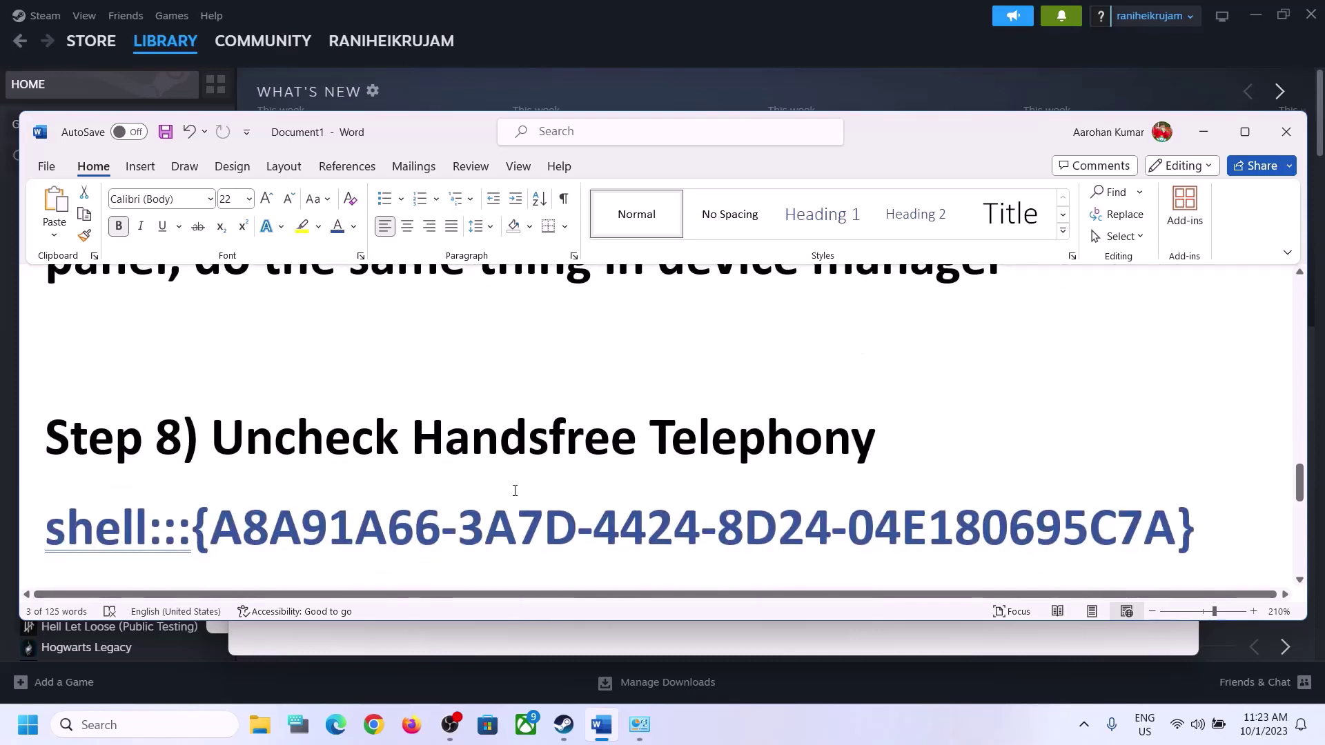
drag(225, 348, 819, 354)
drag(1226, 432, 127, 447)
right_click(126, 447)
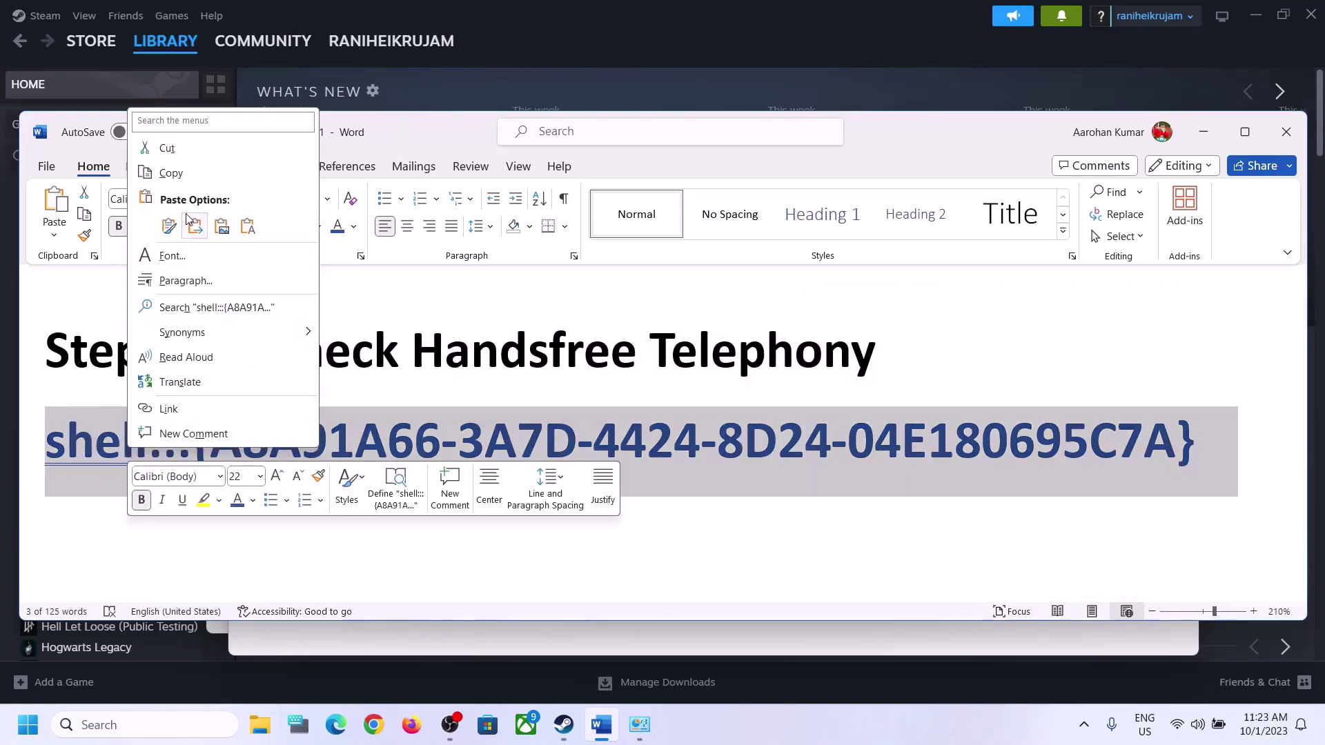
click(171, 173)
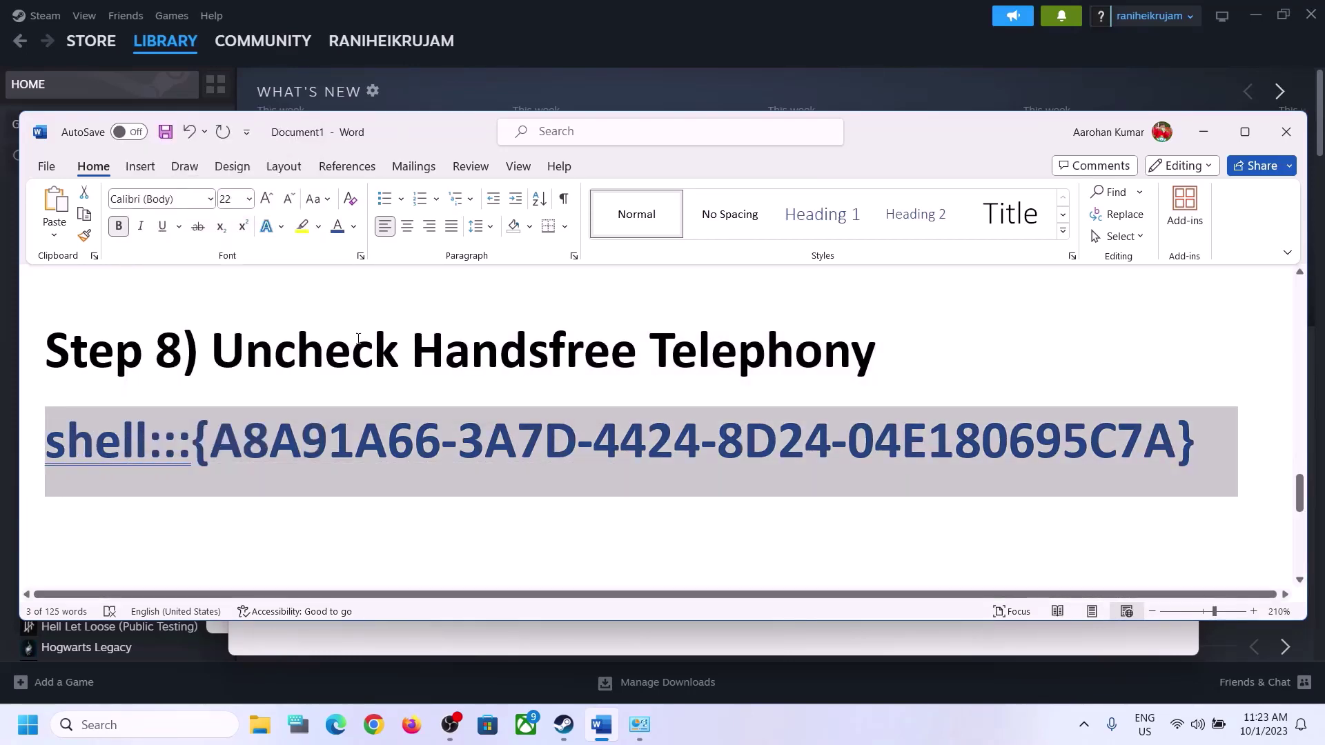
- Open the Run dialog and execute the copied shell command to open Devices and Printers
click(185, 726)
text(run)
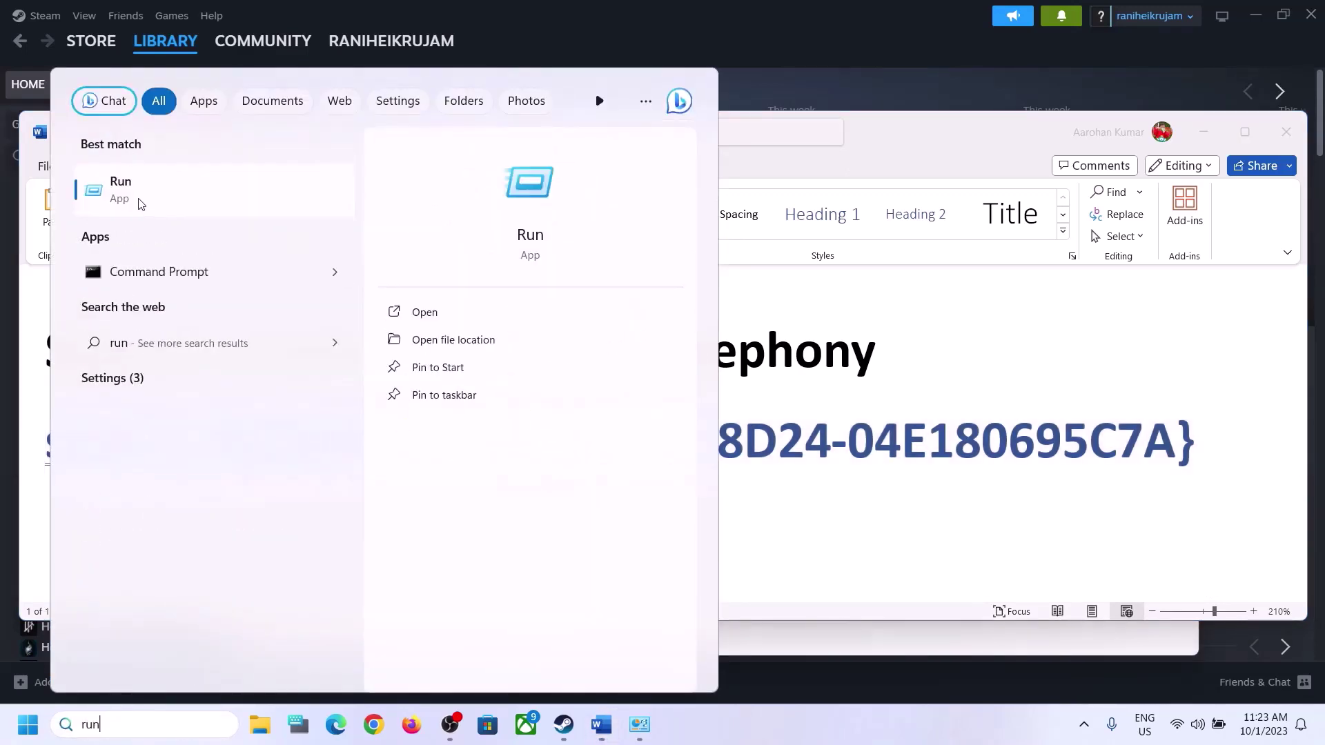
click(138, 199)
key(ctrl+v)
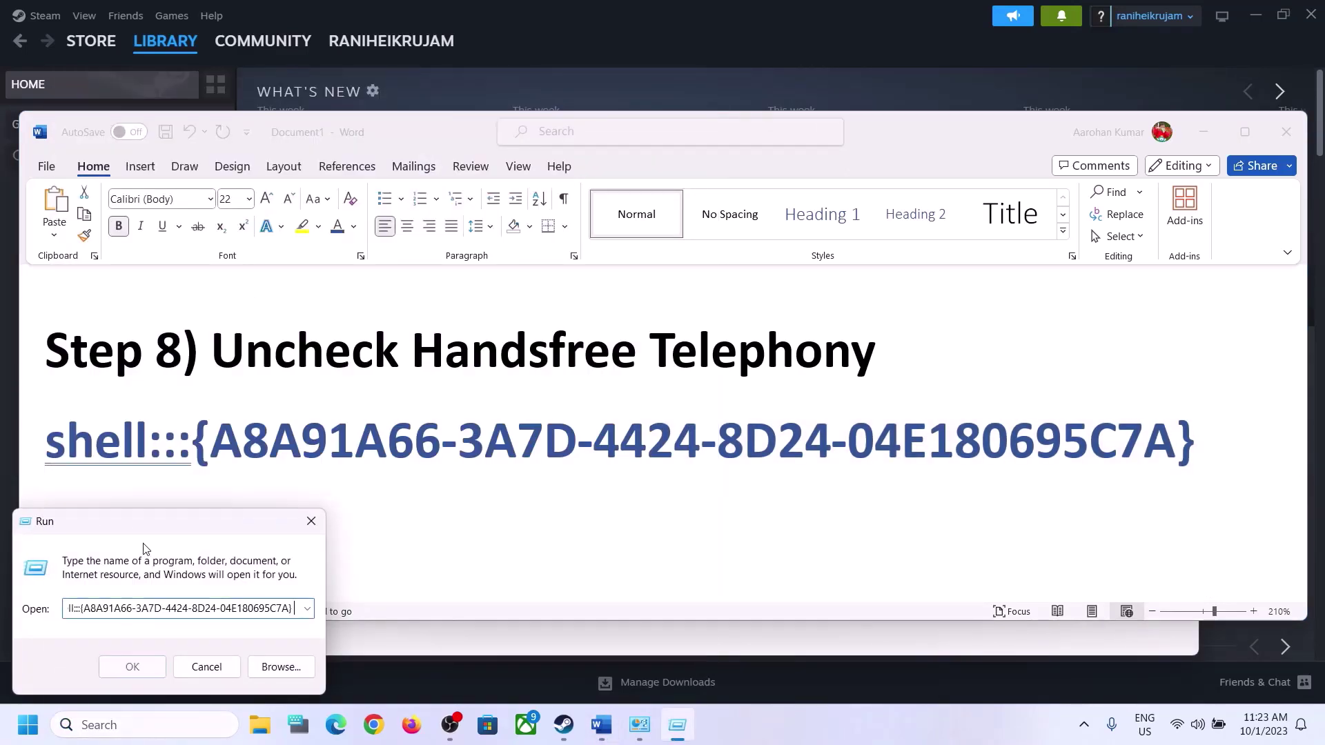
click(131, 666)
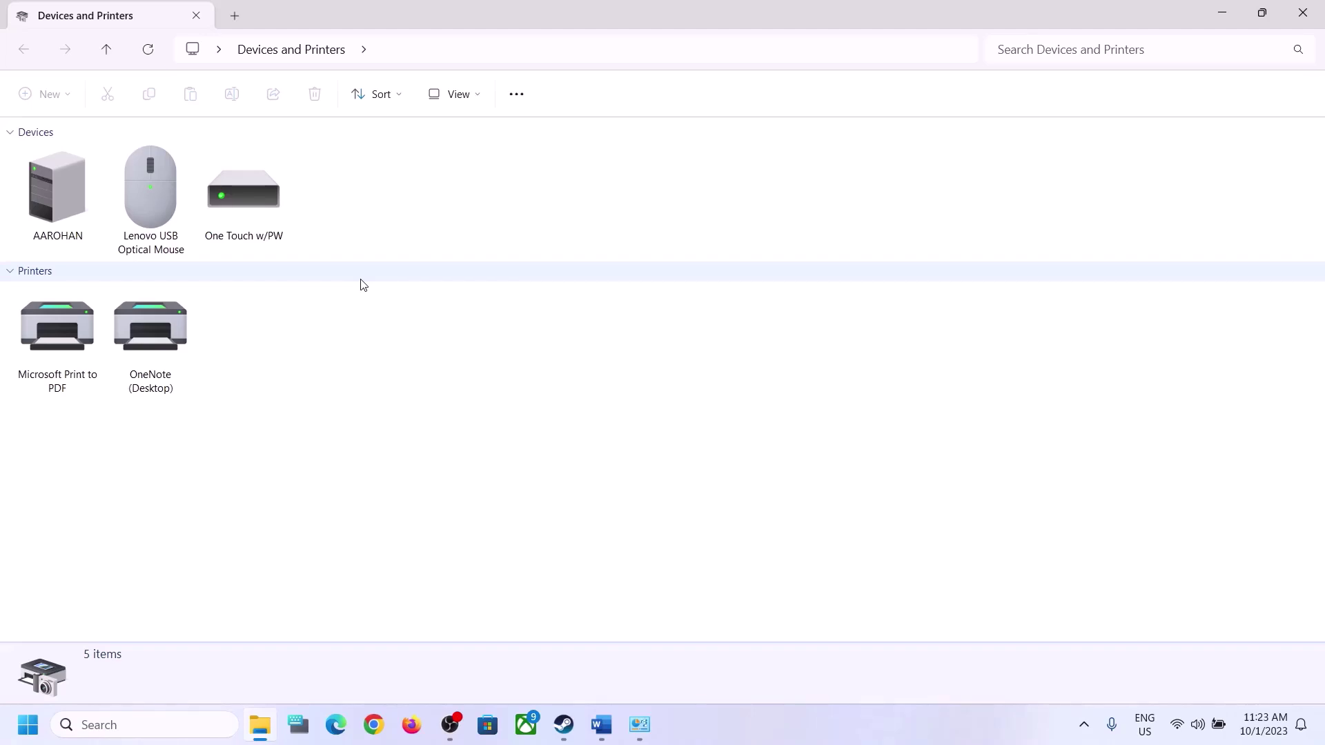
- Open the properties of the iBall SoundStar headset and display its Bluetooth services
click(855, 735)
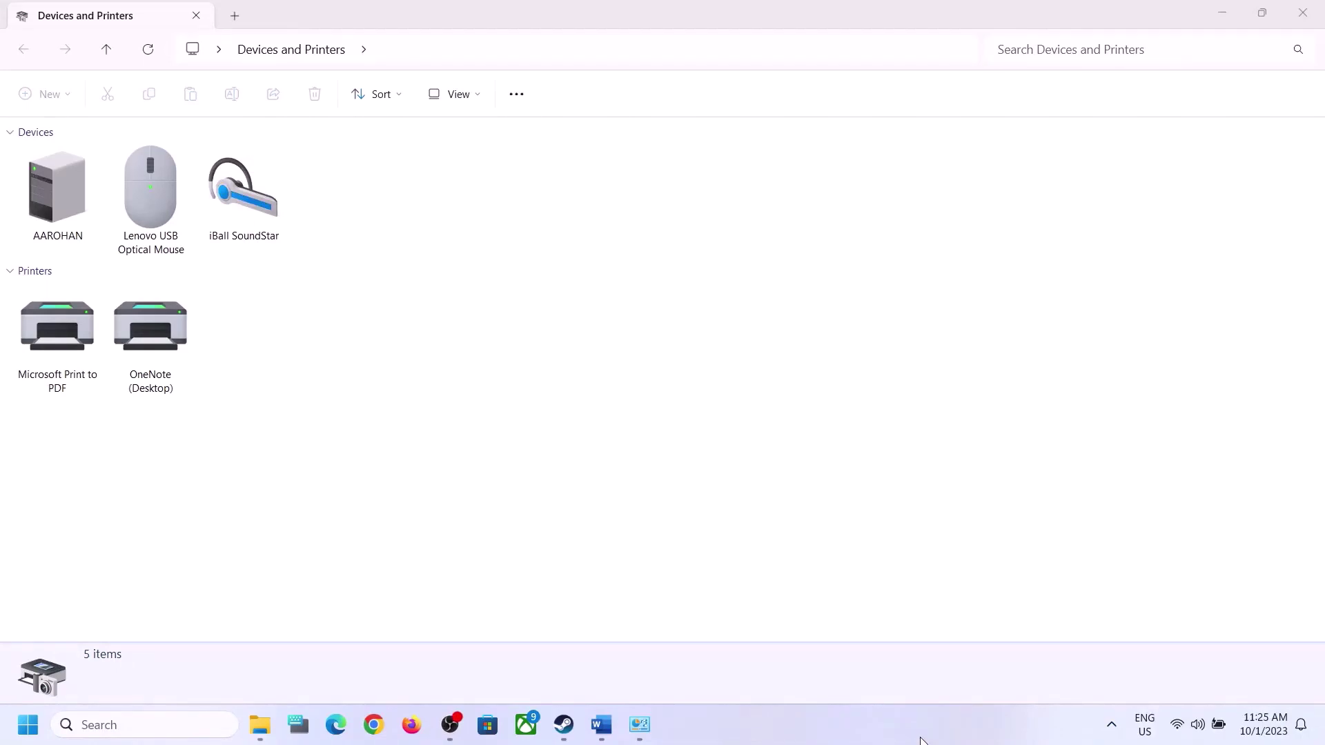
right_click(250, 205)
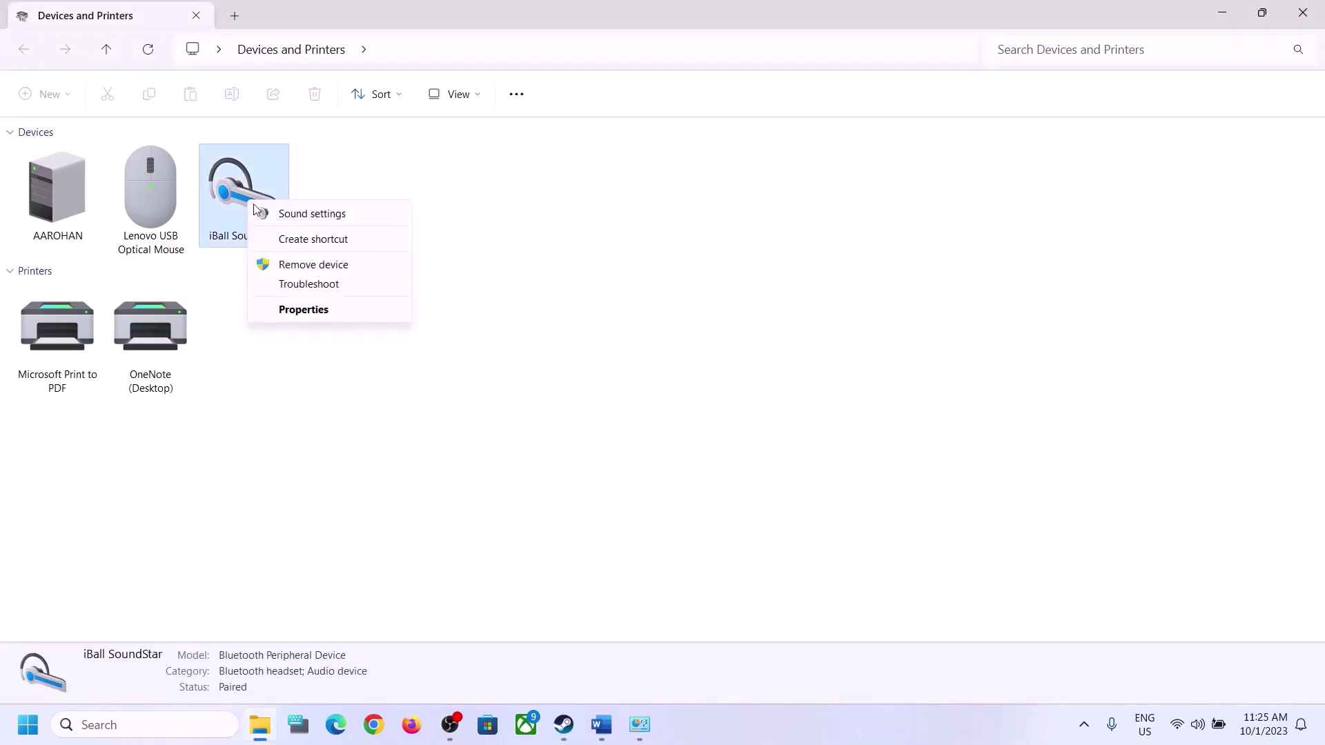
click(303, 309)
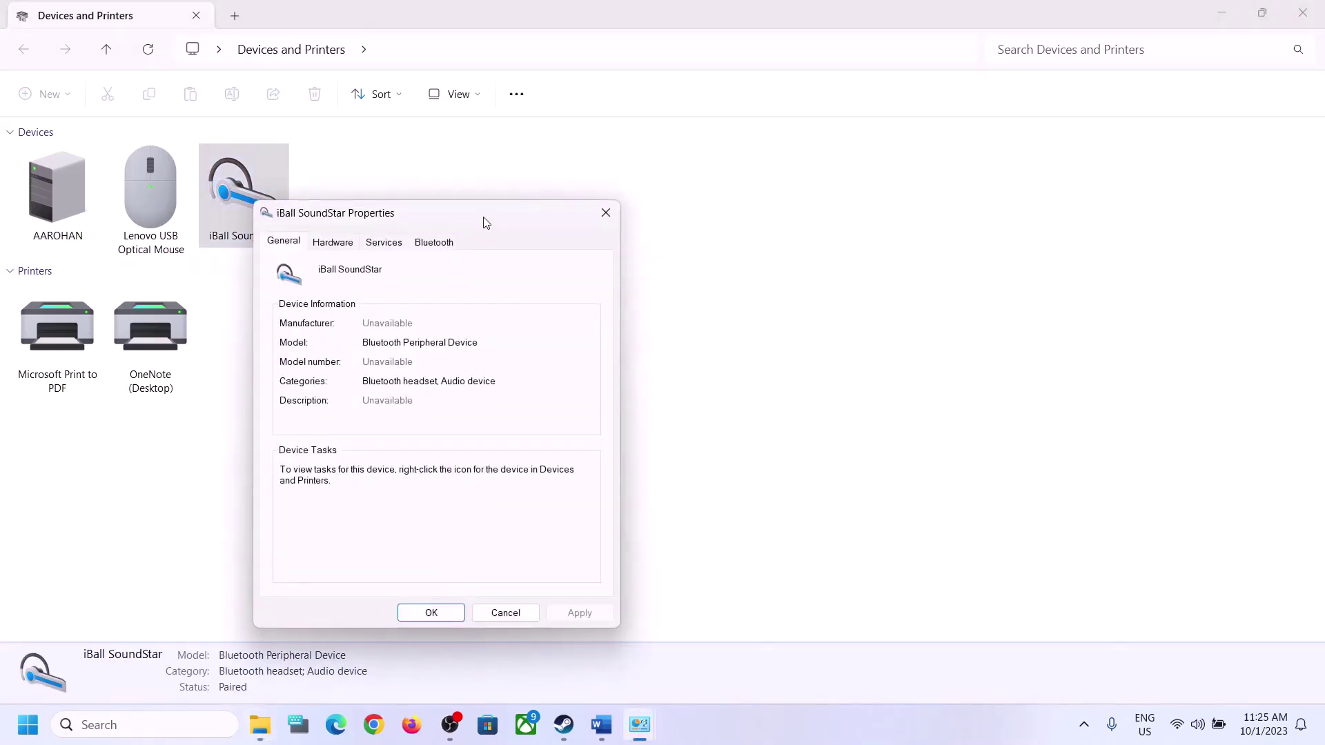
drag(487, 222, 698, 216)
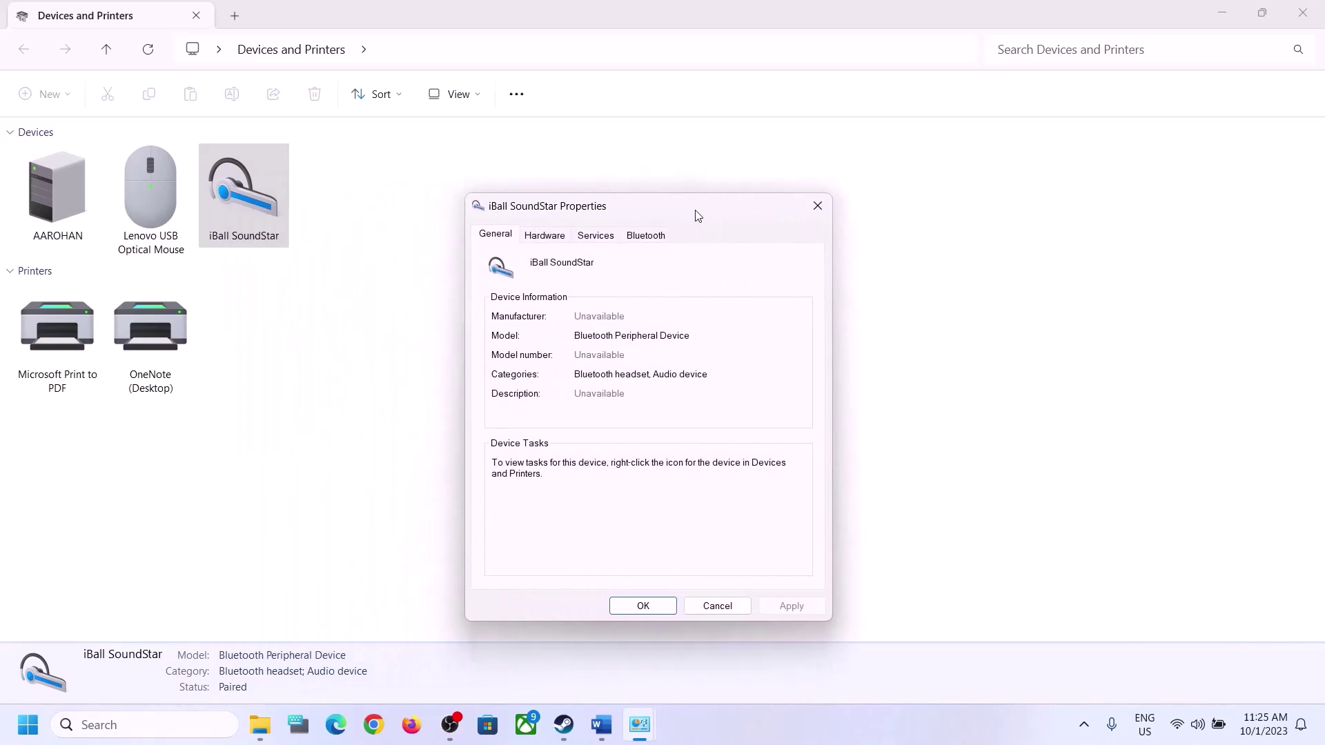
click(598, 235)
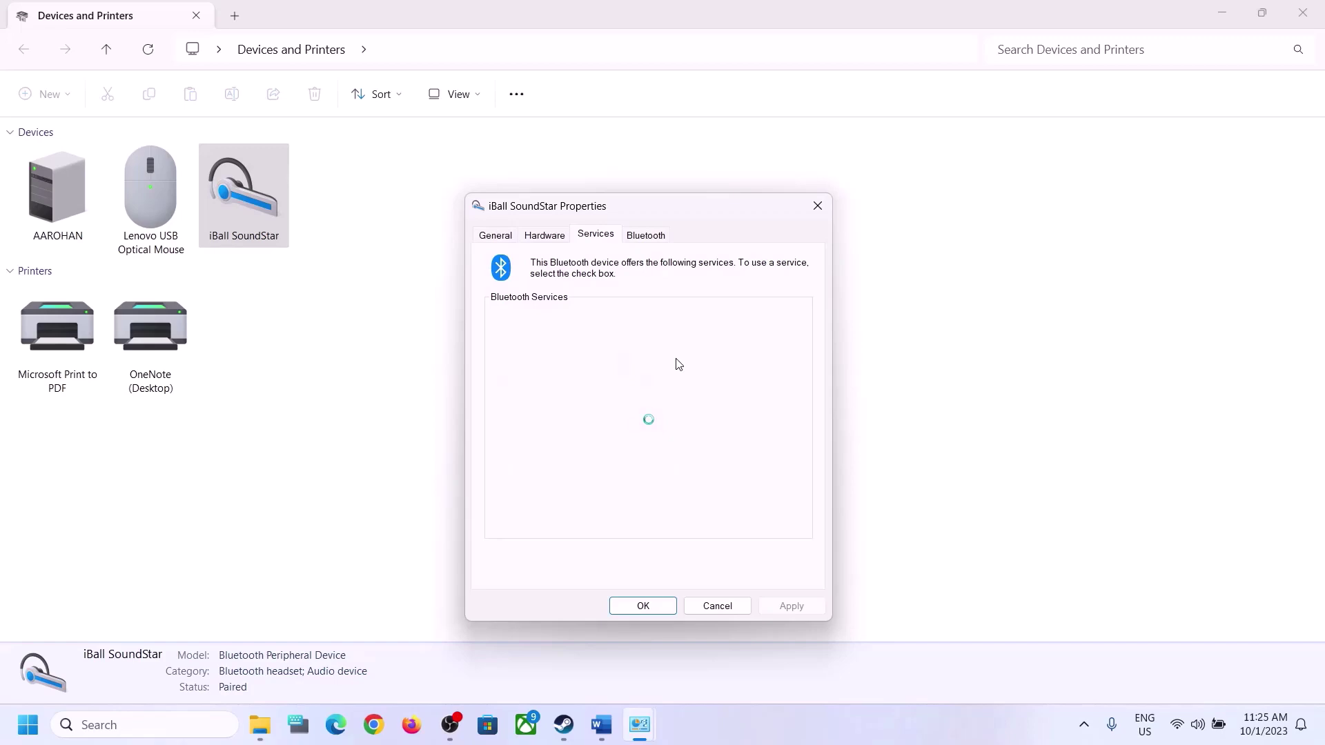
- Turn off the Handsfree Telephony service for the iBall SoundStar headset, apply the change and close its properties
click(602, 725)
click(608, 724)
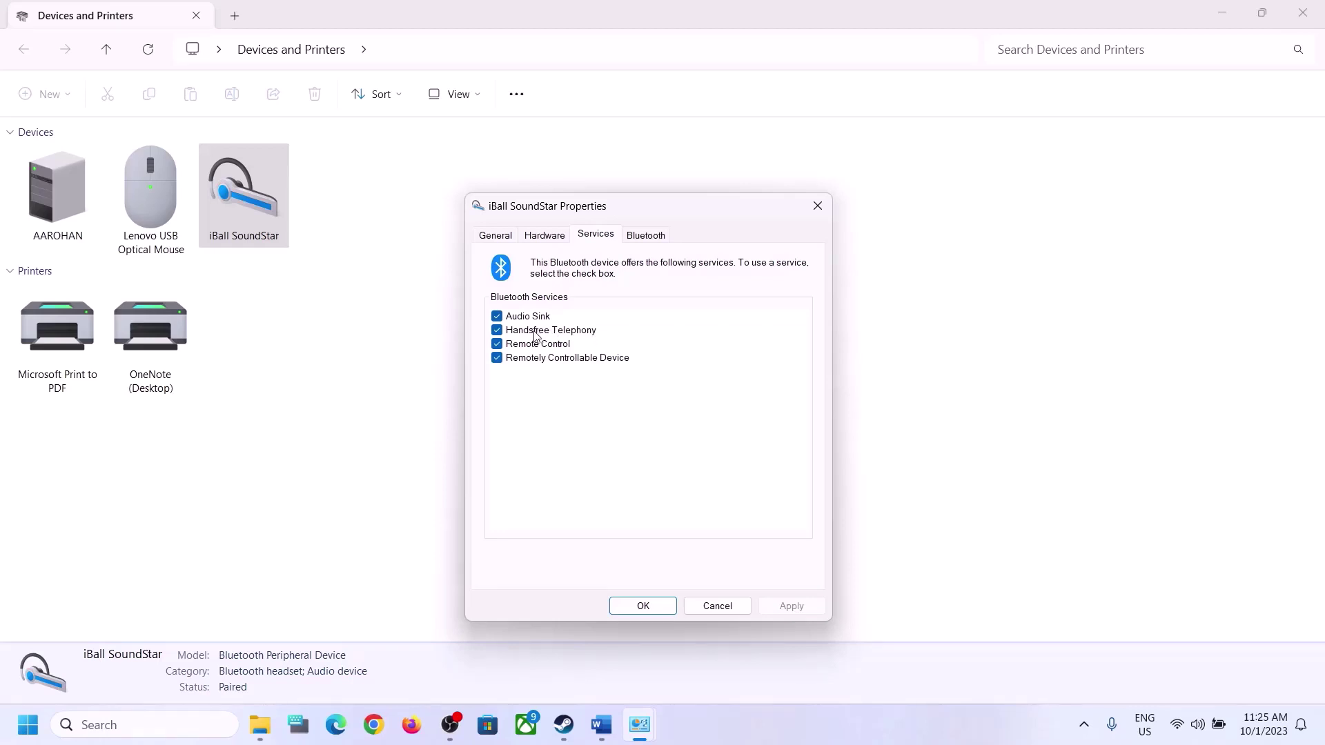
click(498, 332)
click(801, 605)
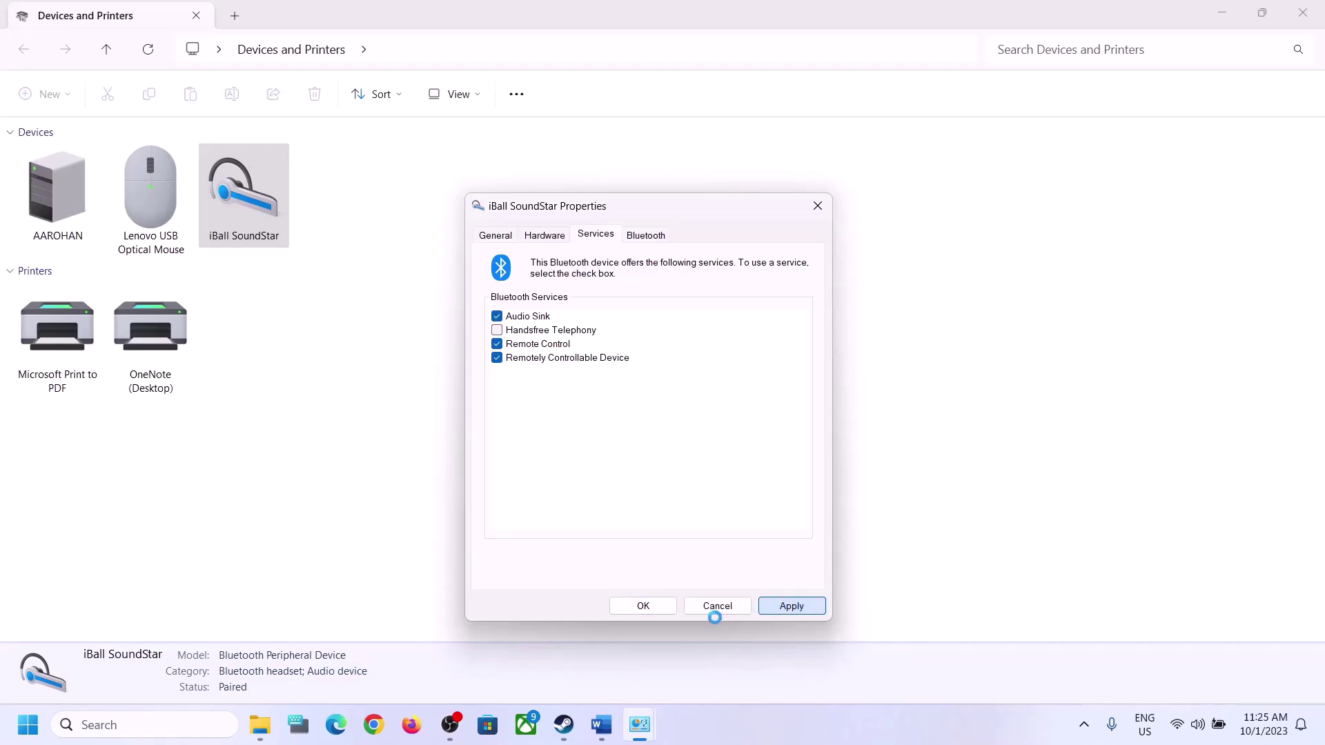
click(652, 612)
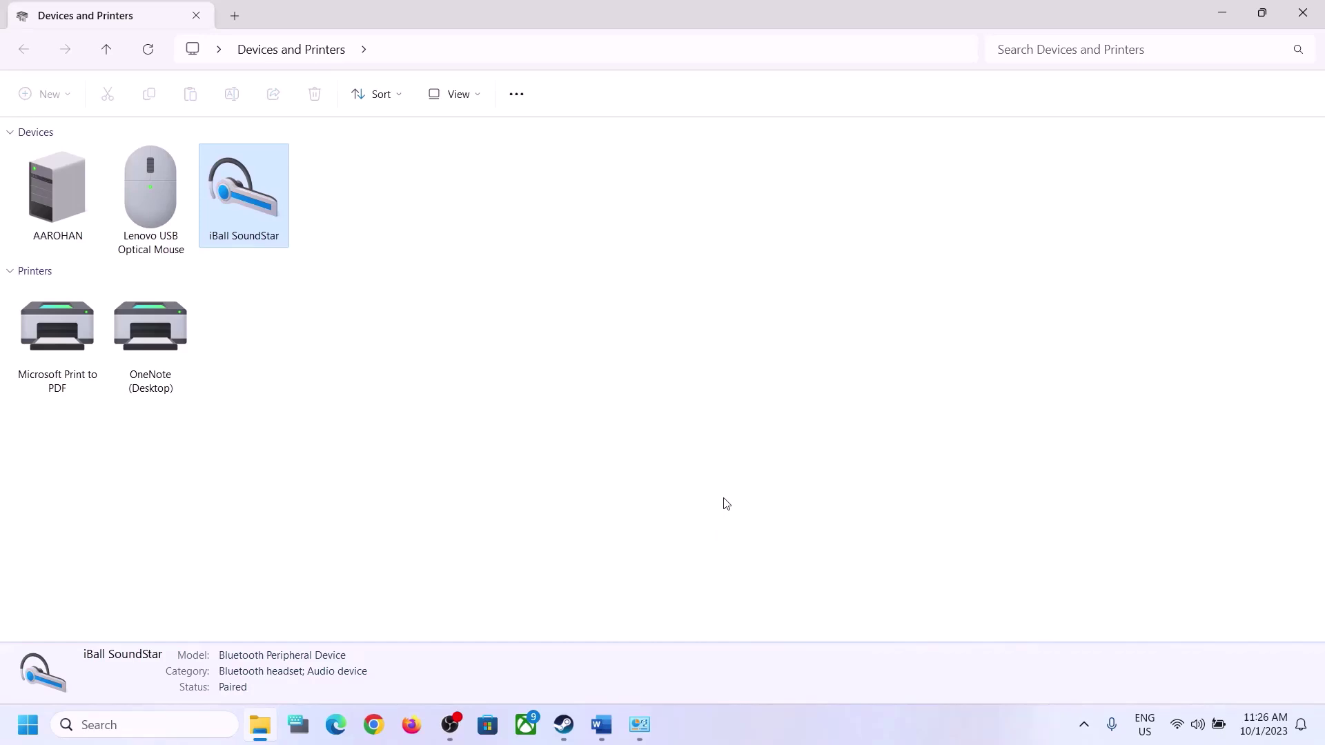
- Switch to the Word document and read the Step 9 instructions on disconnecting or disabling microphones
click(603, 733)
scroll(396, 452, down, 5)
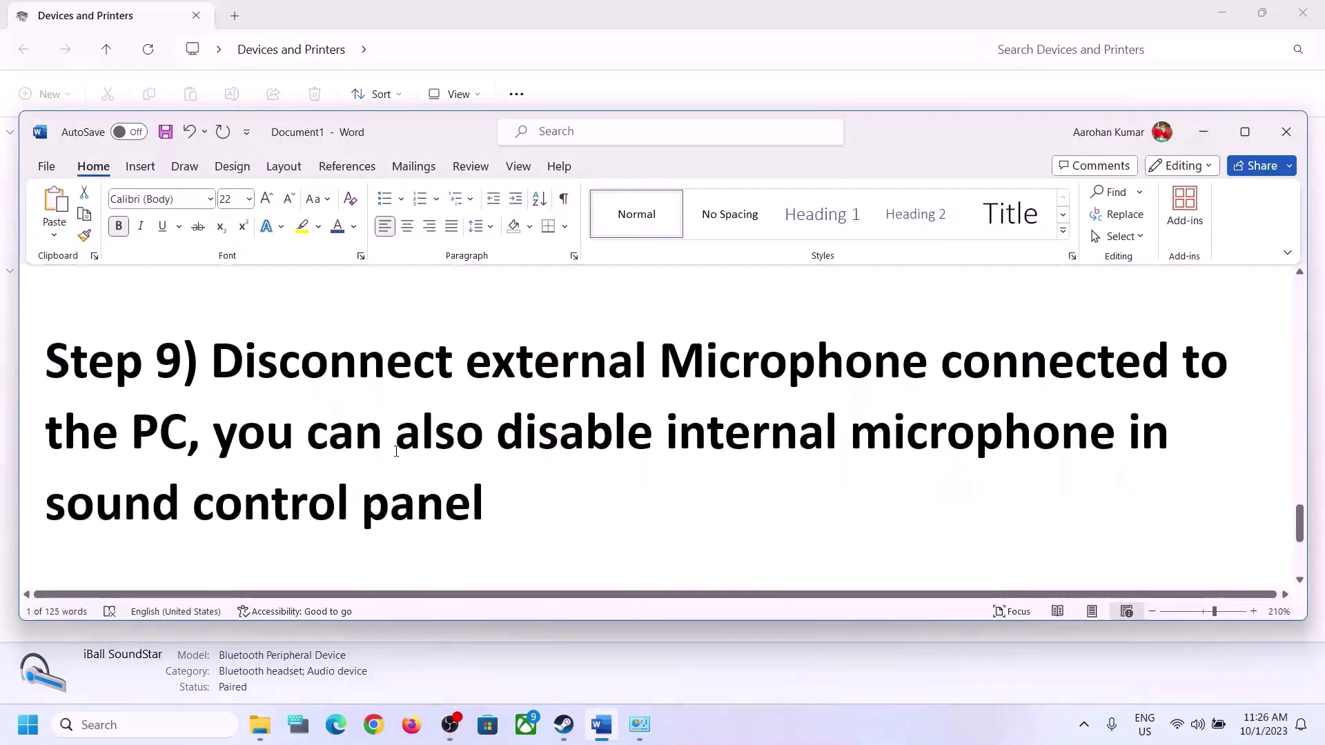
drag(211, 361, 171, 436)
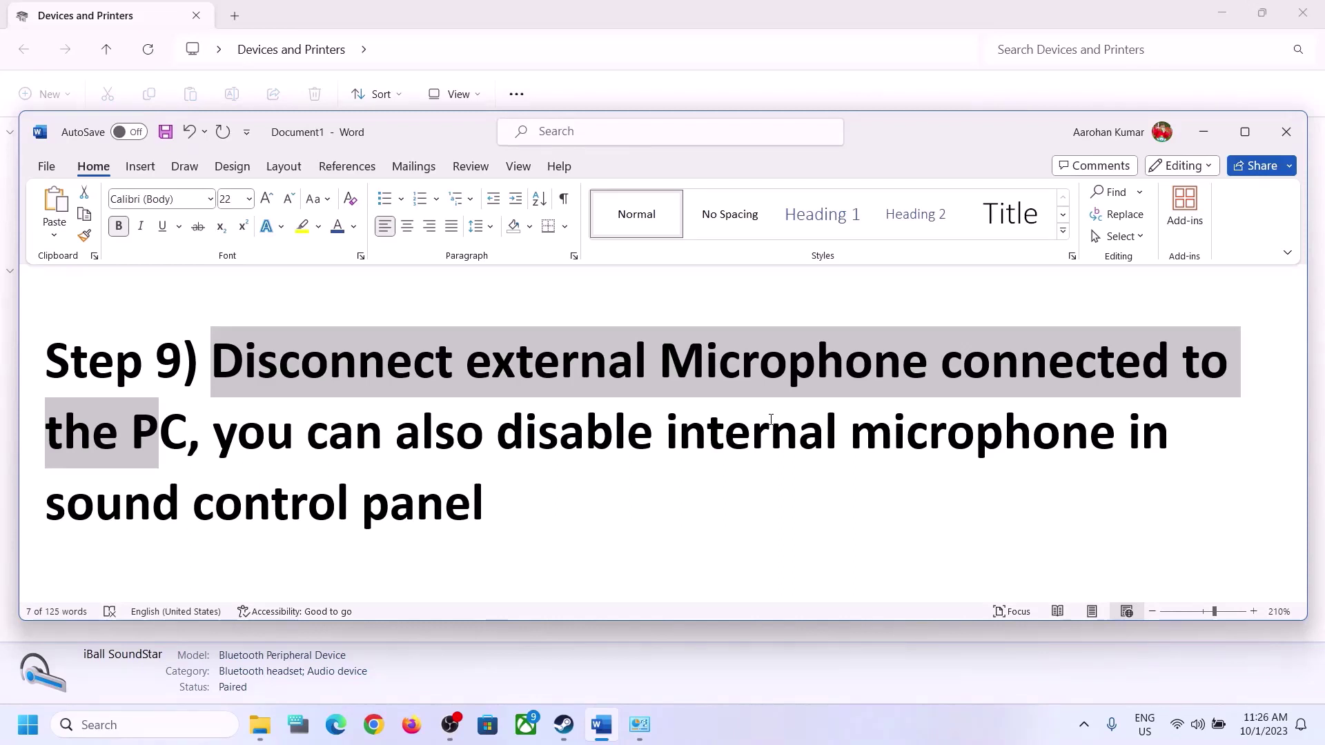
drag(498, 435, 1127, 448)
drag(47, 503, 372, 492)
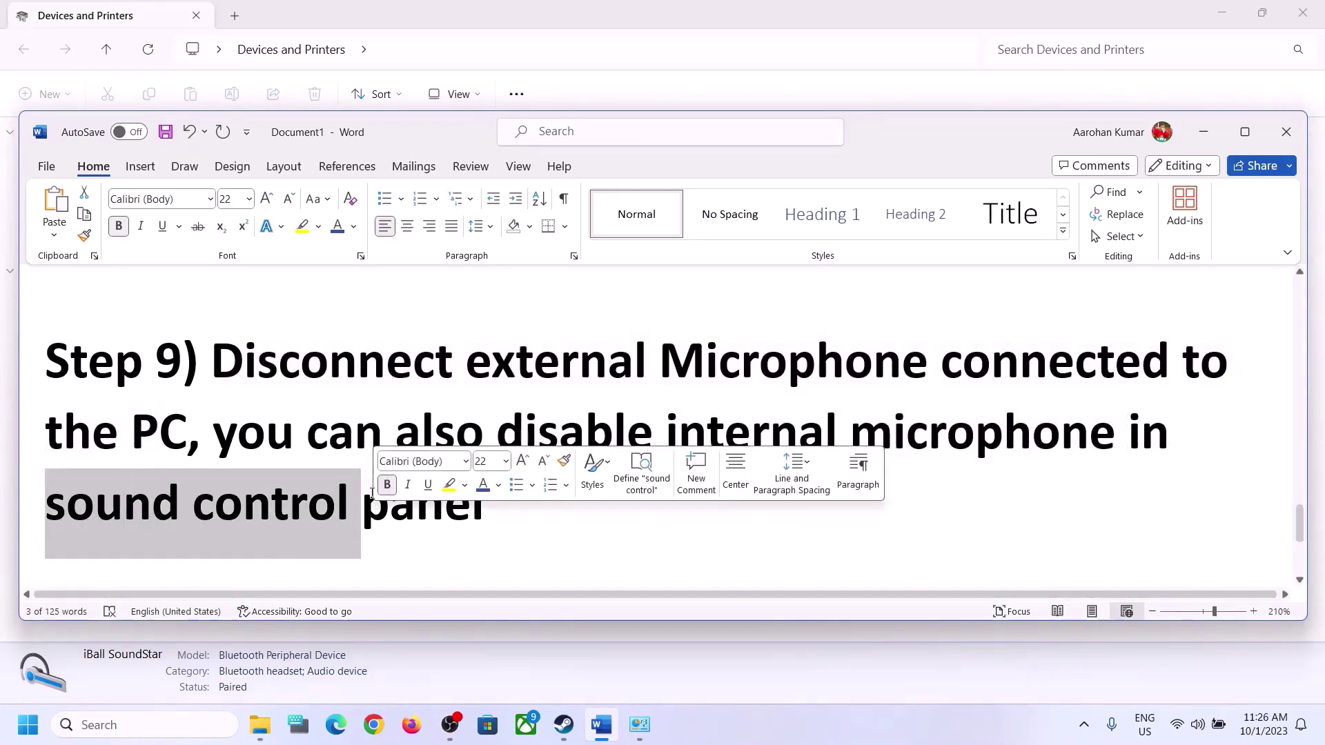
drag(214, 433, 663, 434)
click(416, 500)
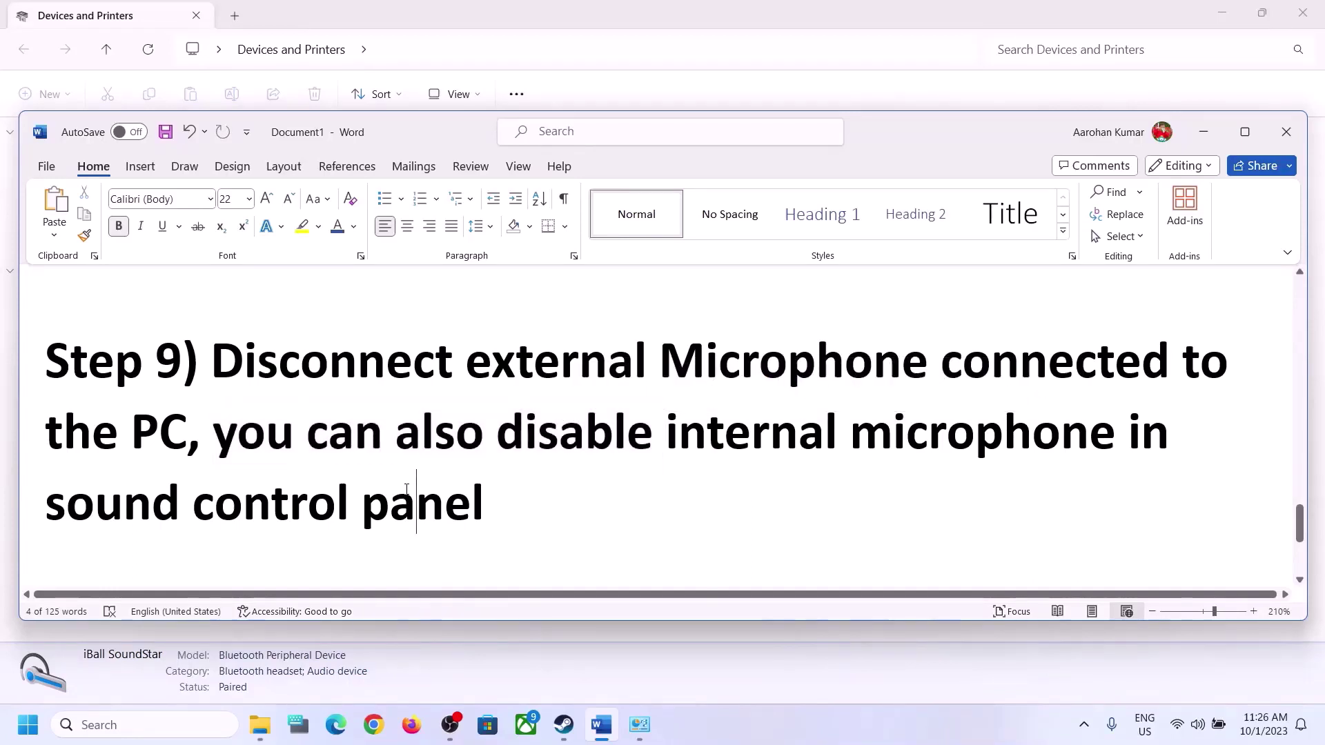
- Open Control Panel, go to Hardware and Sound, and open the Sound dialog
click(204, 725)
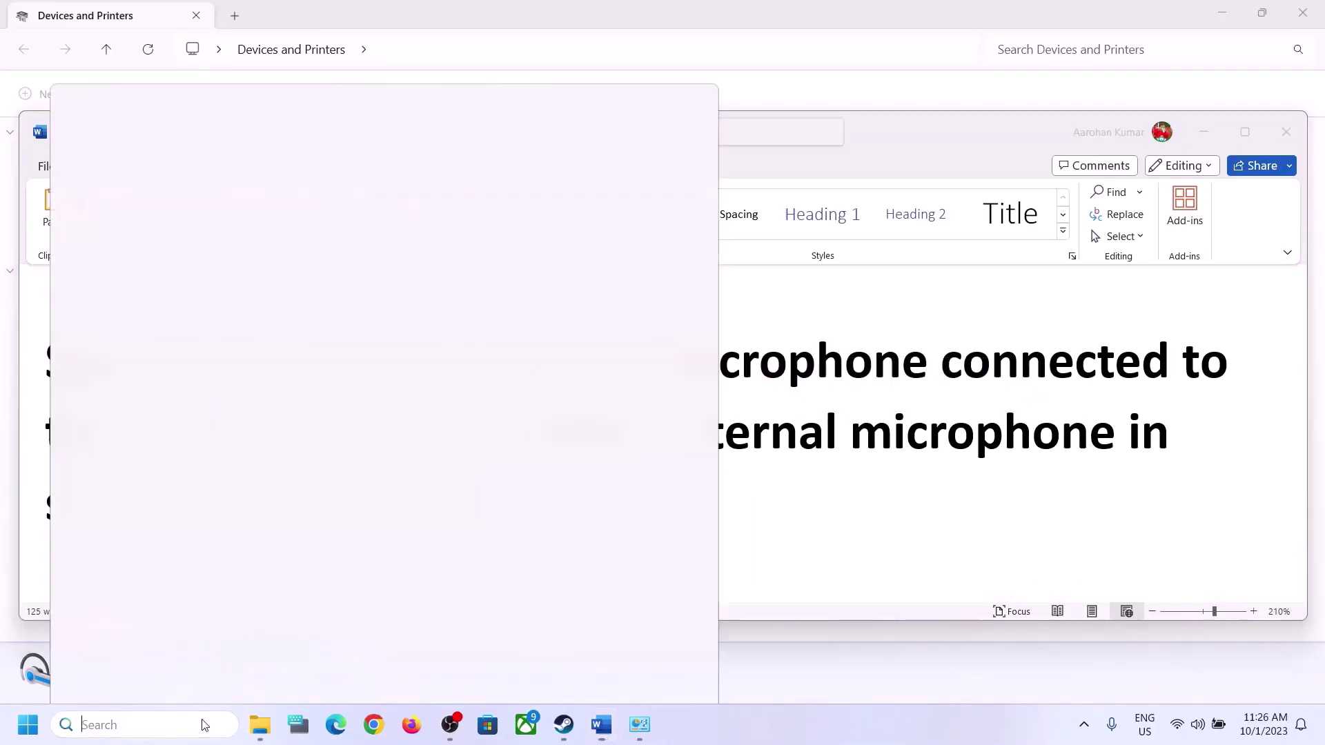
text(control)
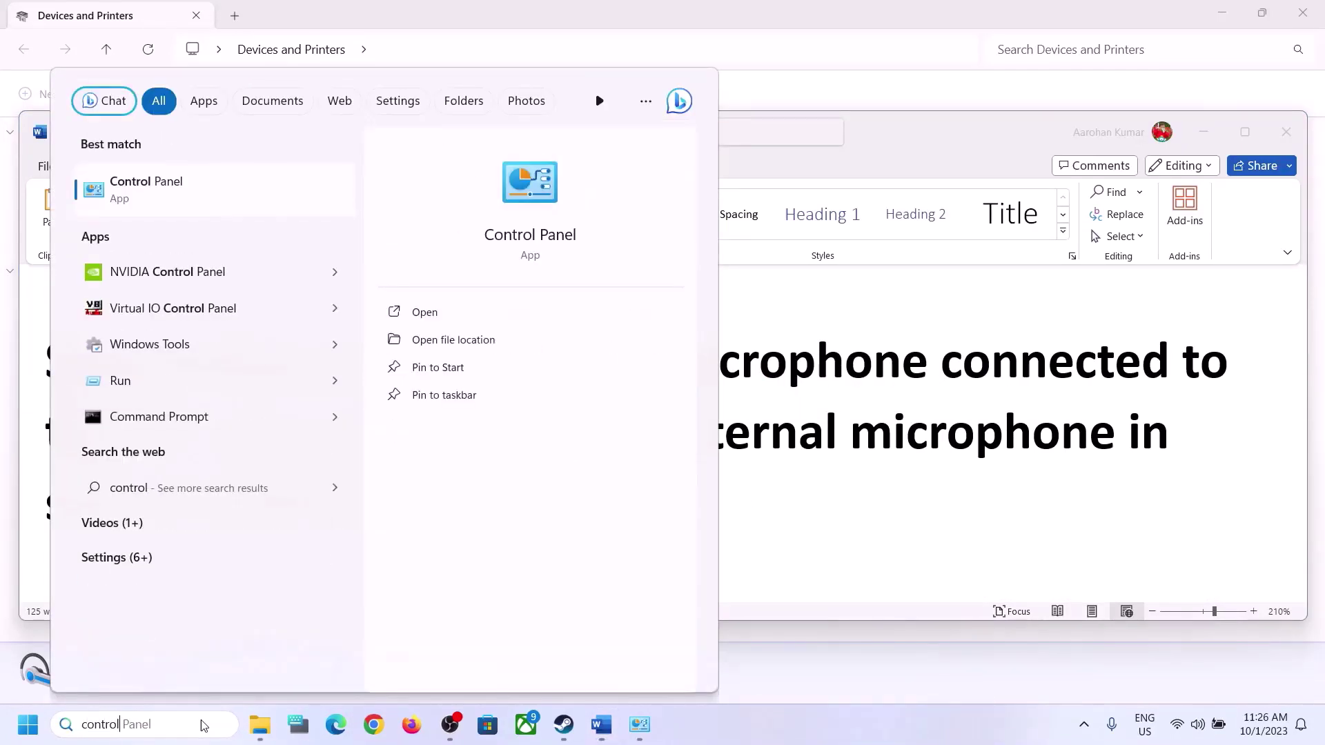
click(163, 189)
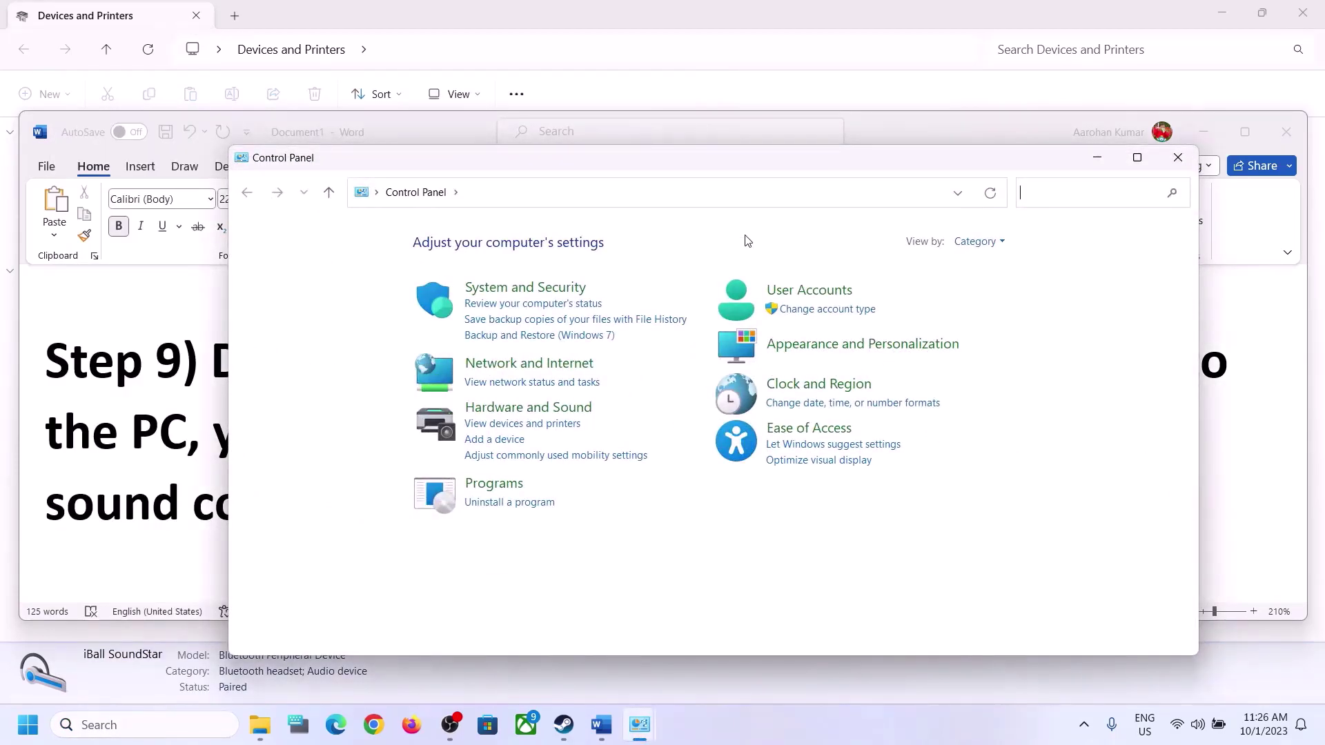
click(483, 409)
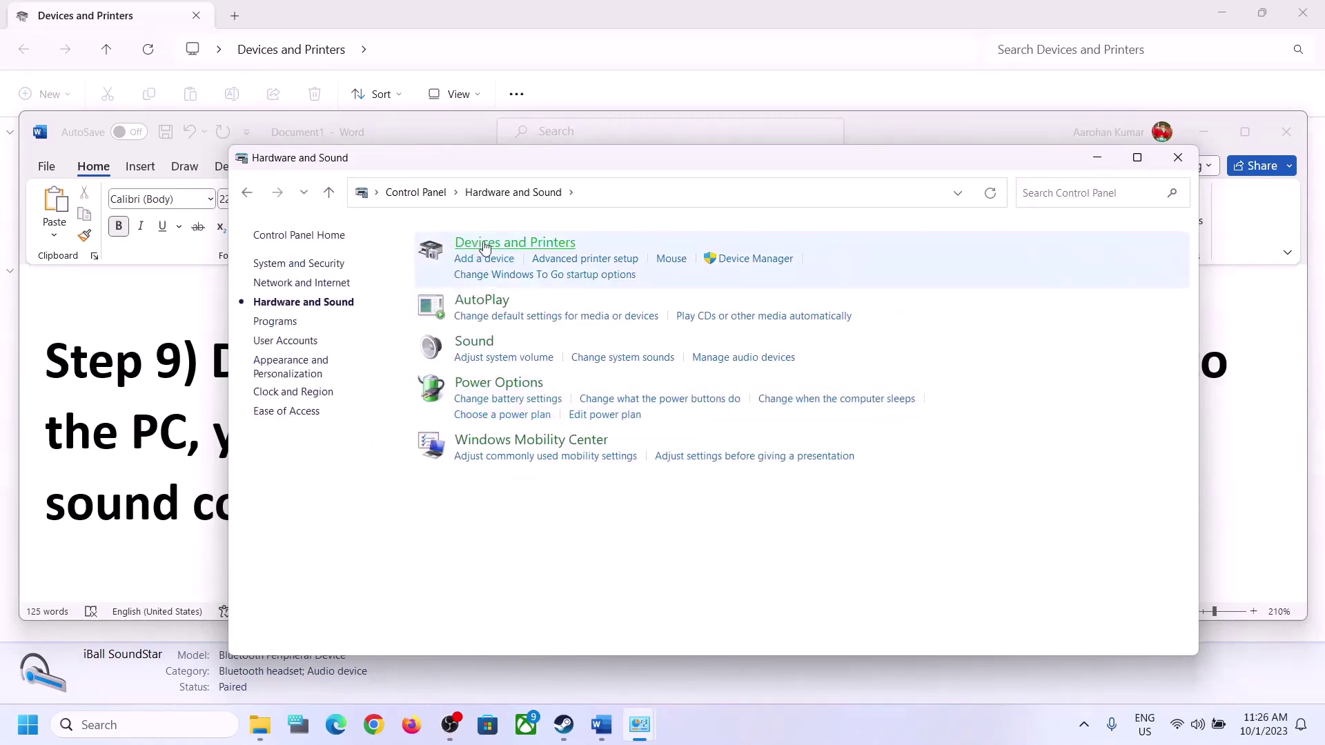
click(485, 345)
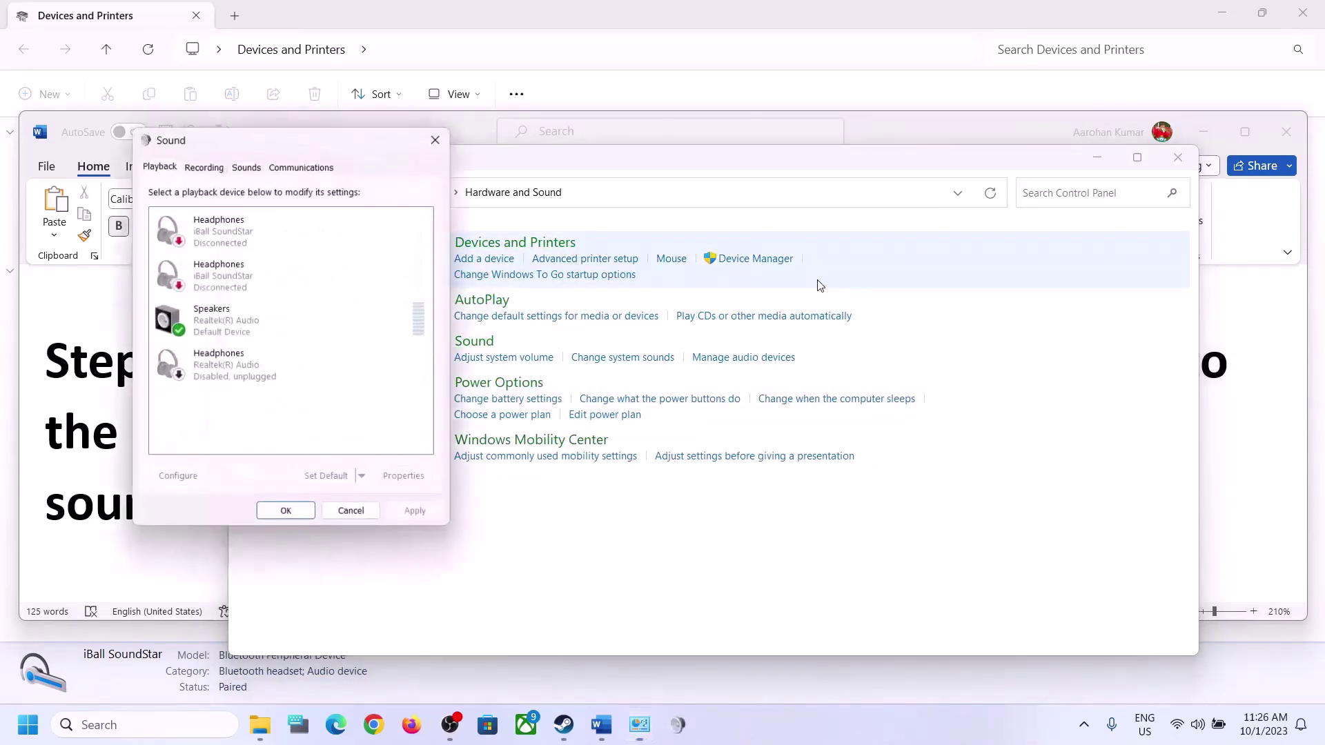
- View the general properties of the Realtek(R) Audio Speakers playback device and close them
click(238, 324)
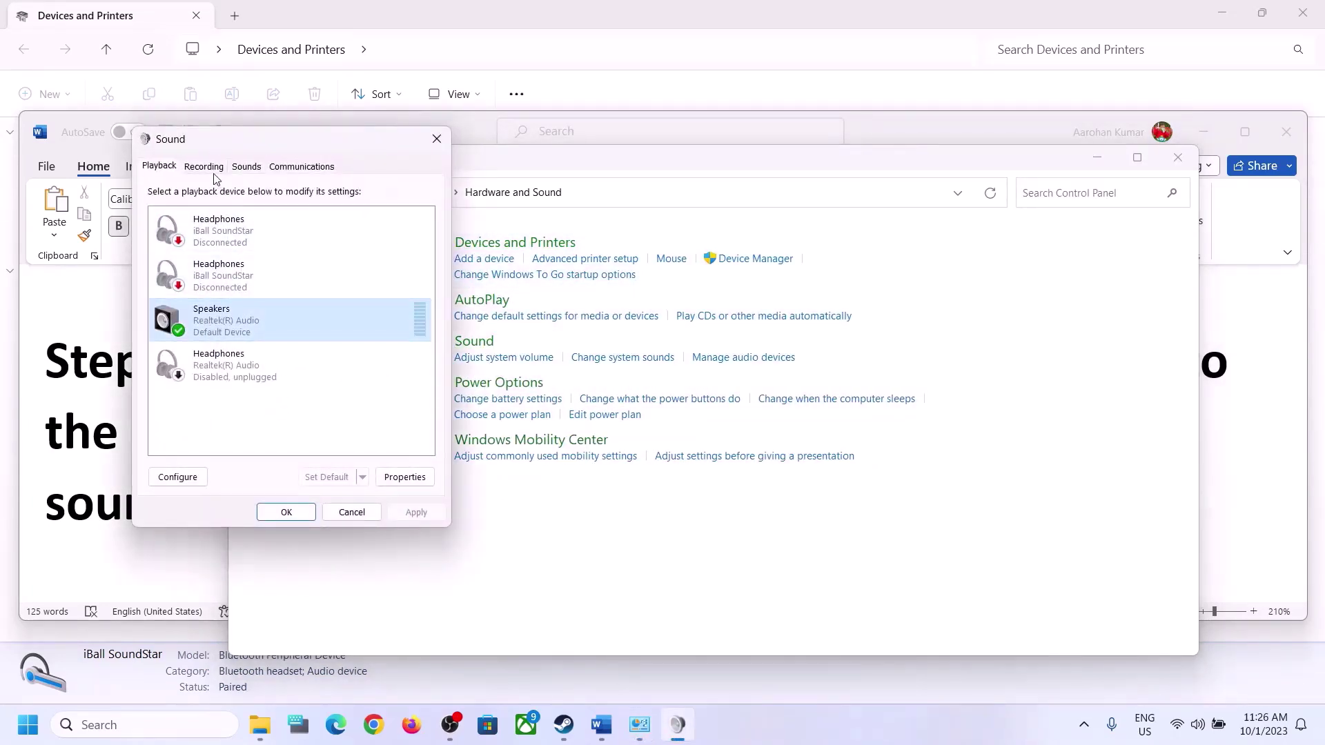
right_click(217, 323)
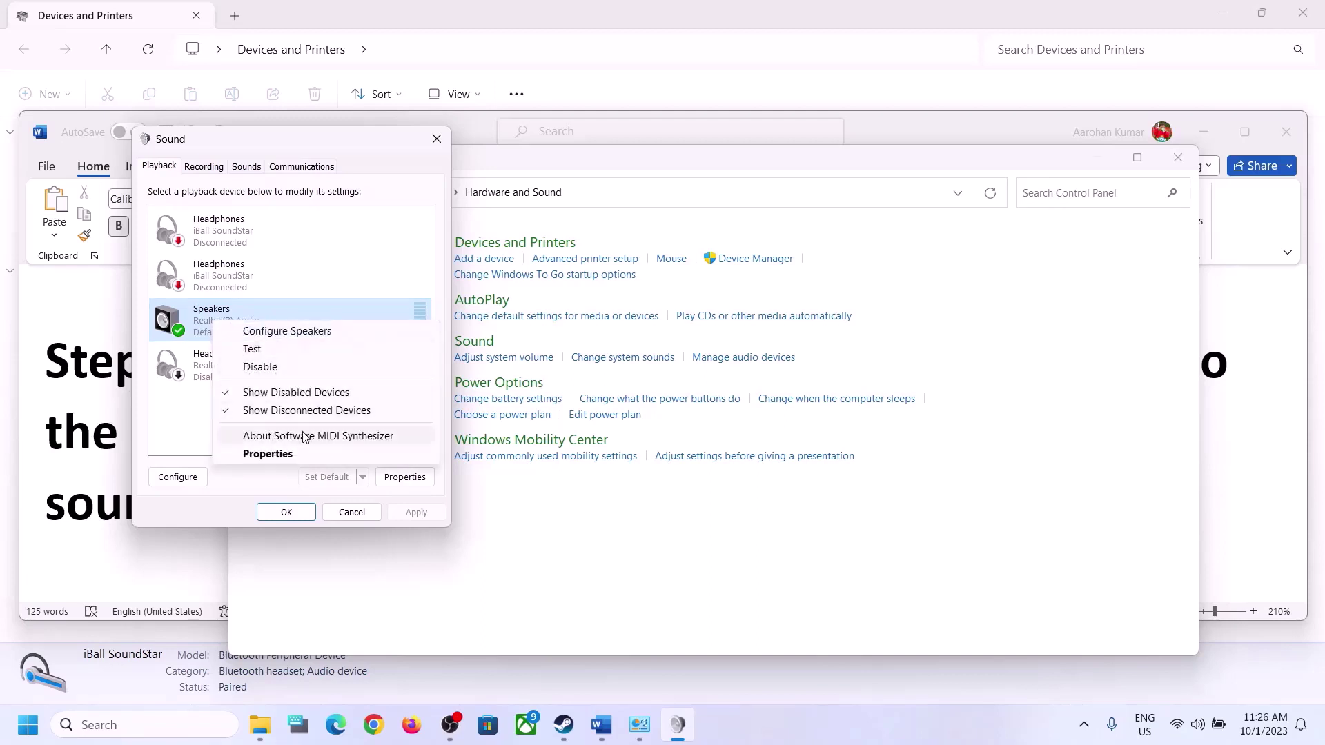
click(265, 453)
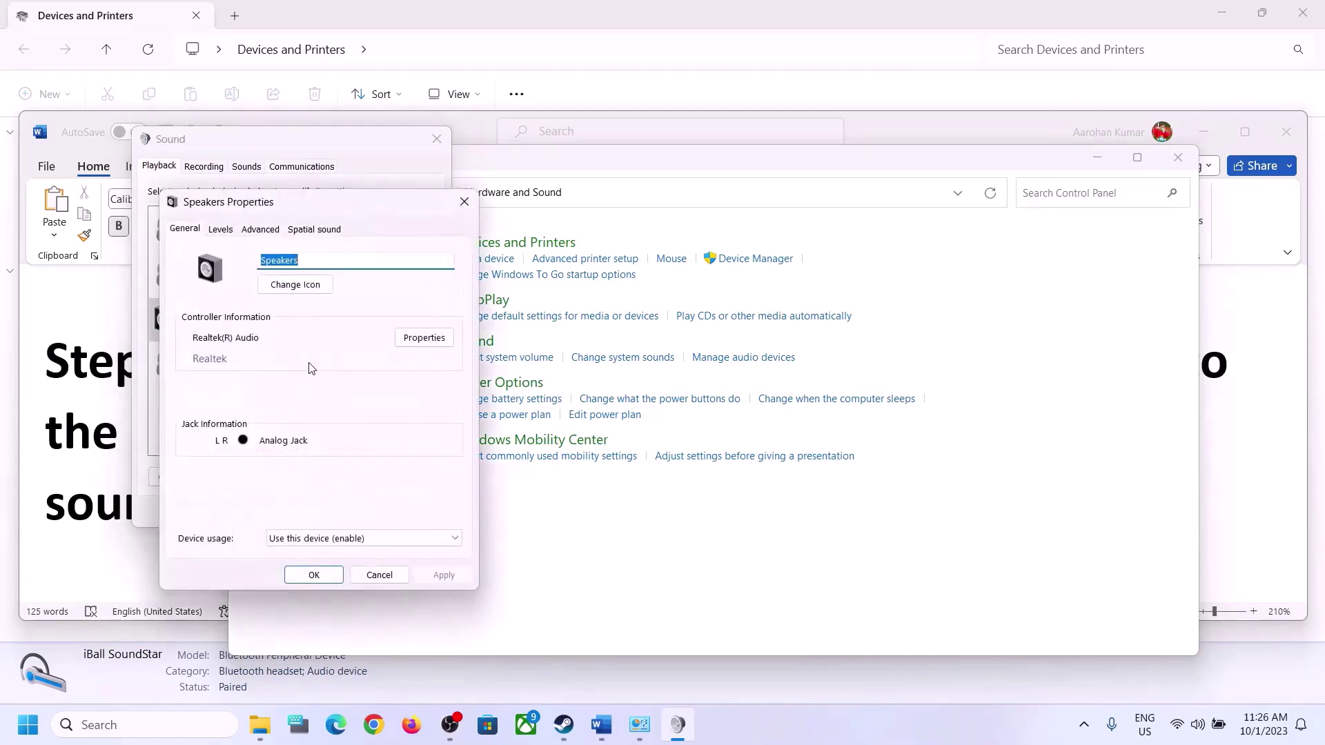
click(464, 201)
- Display the recording devices, view the available options for Microphone Array, and close the Sound dialog
click(204, 166)
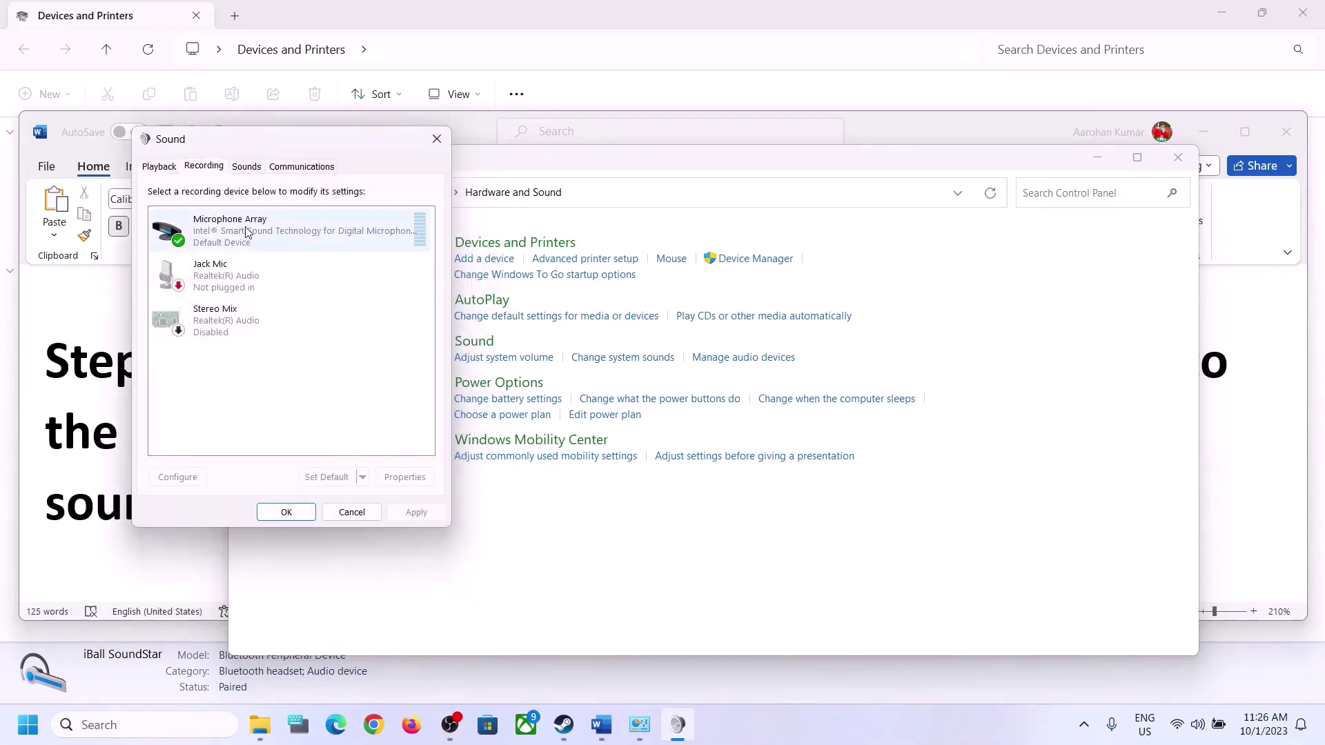
click(267, 233)
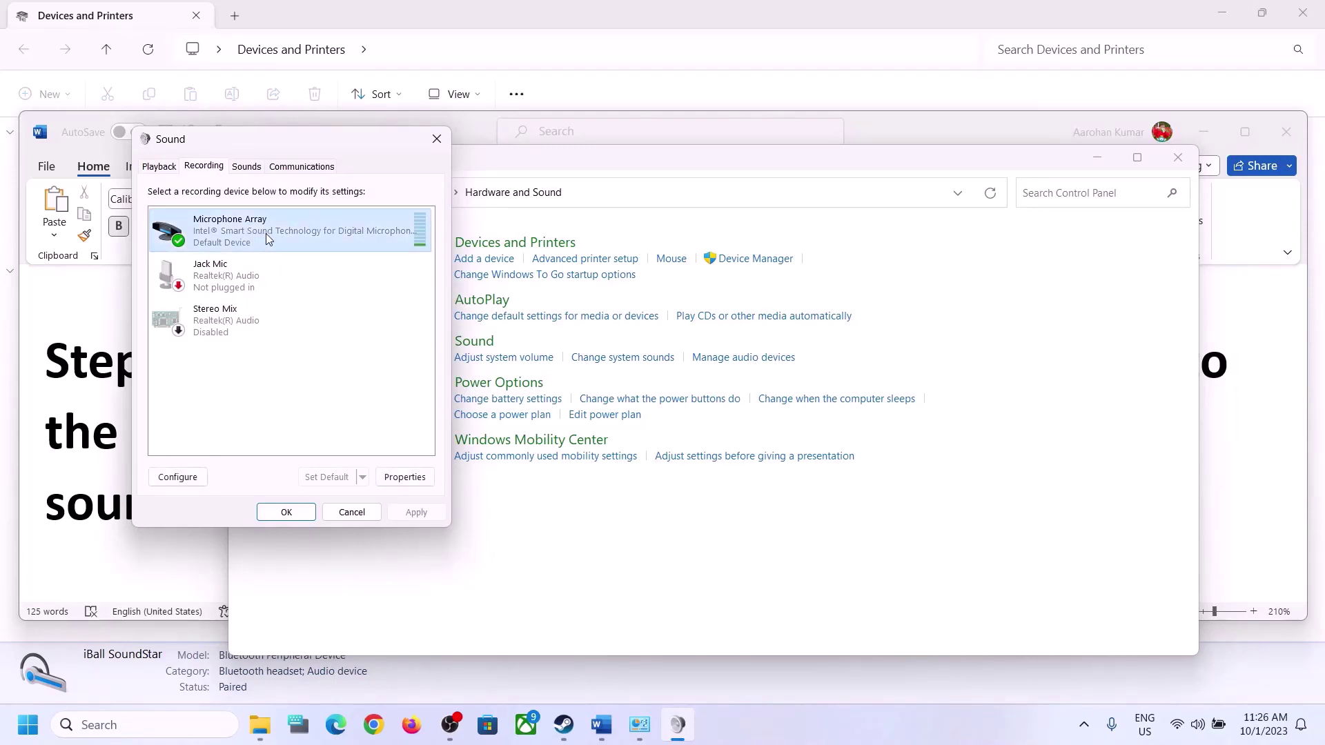
right_click(267, 233)
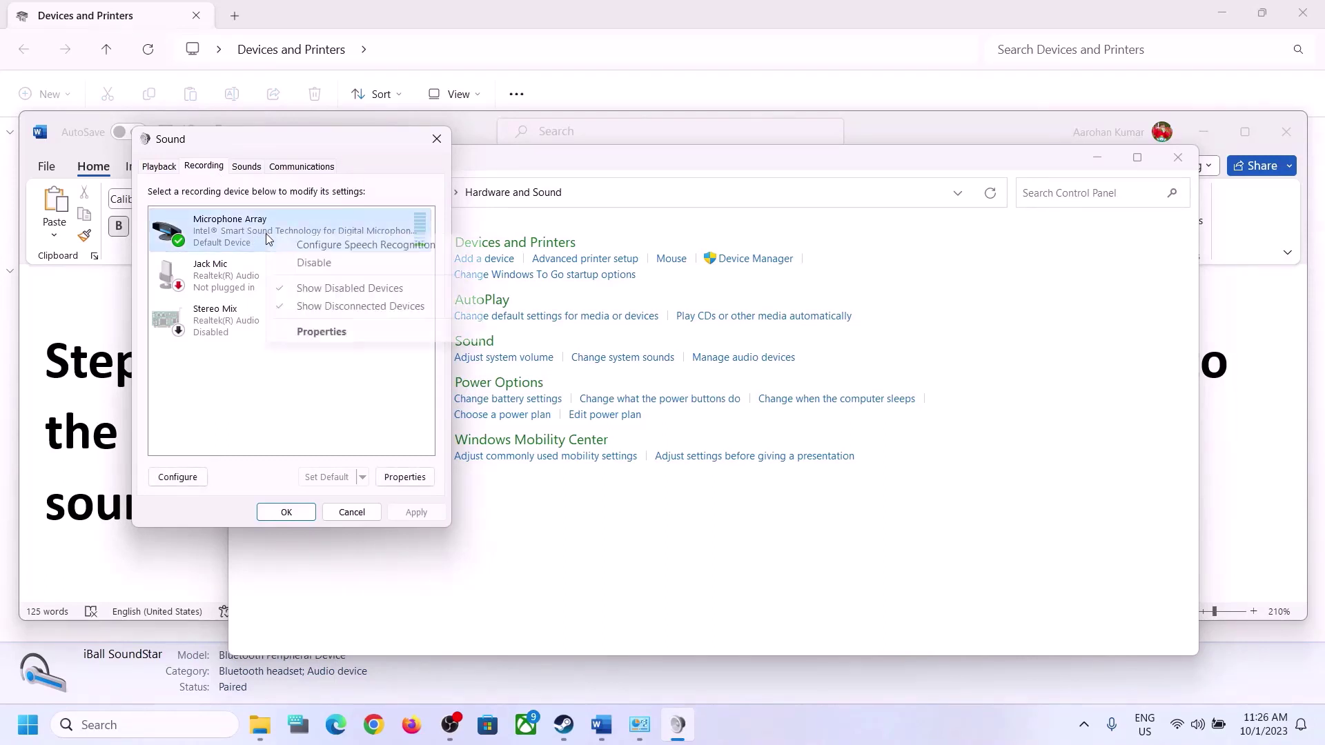
click(335, 402)
click(436, 138)
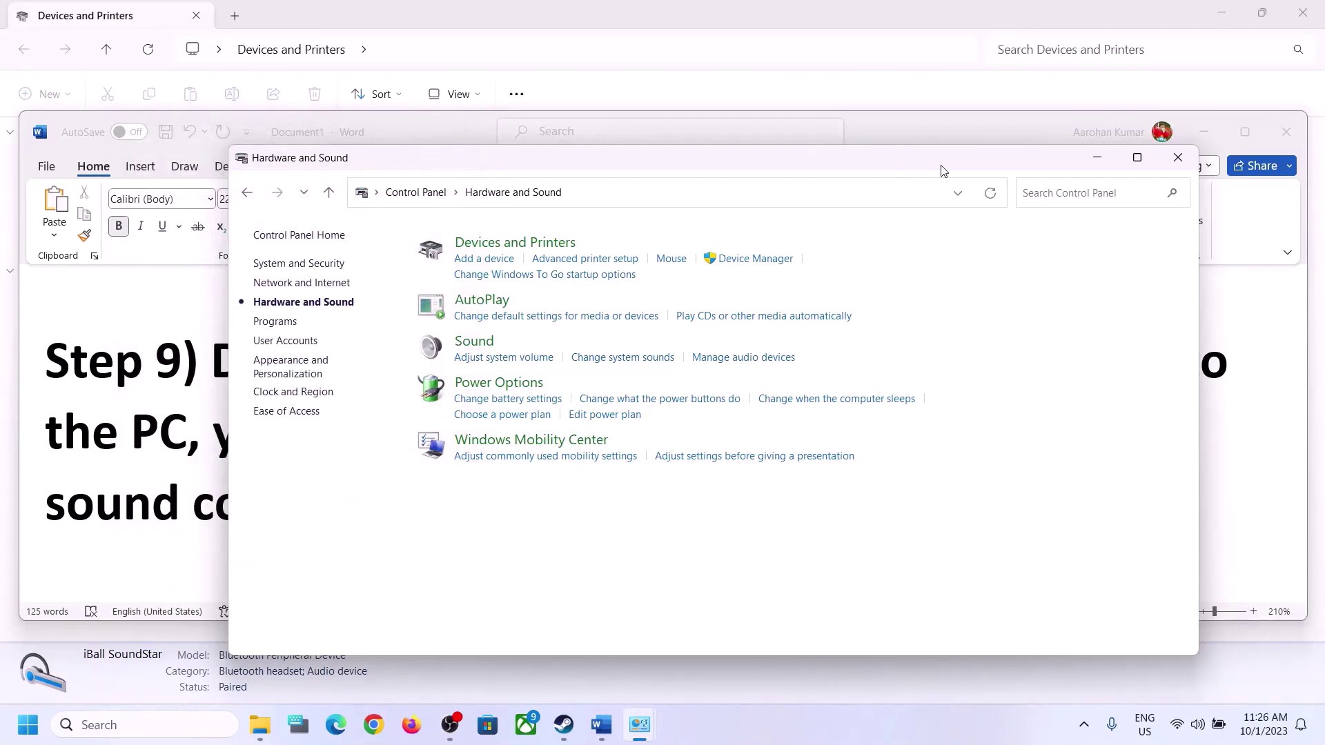
- Switch to the Word document, read the Step 10 instruction on installing the audio driver, and minimize the document
click(90, 519)
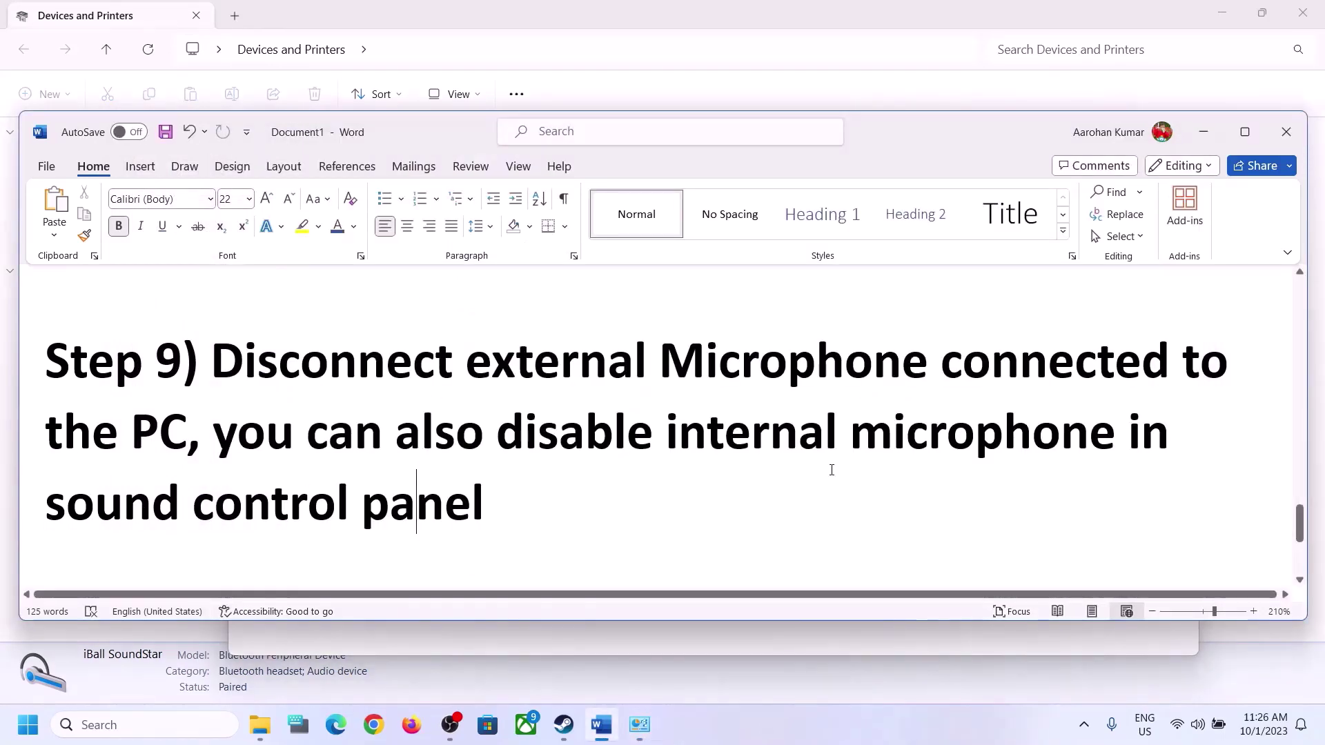
scroll(831, 469, down, 3)
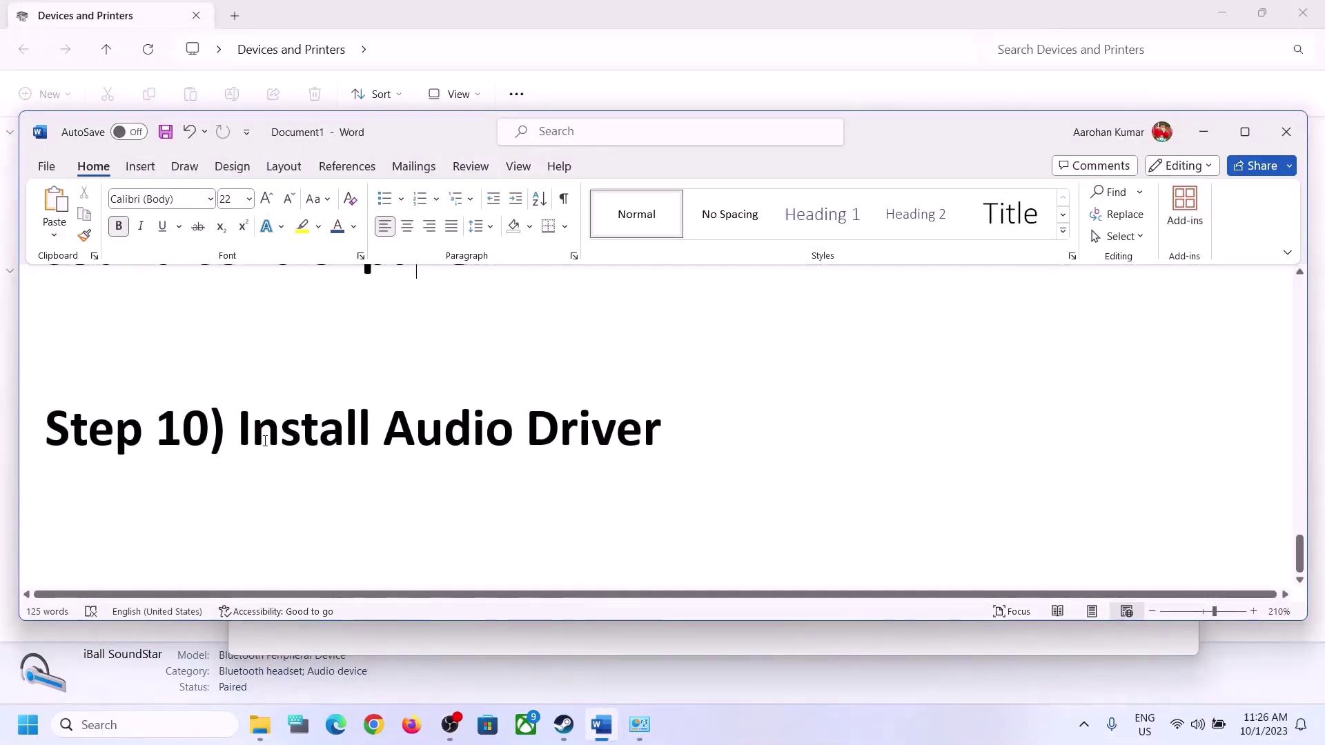
drag(240, 456, 825, 482)
click(1203, 132)
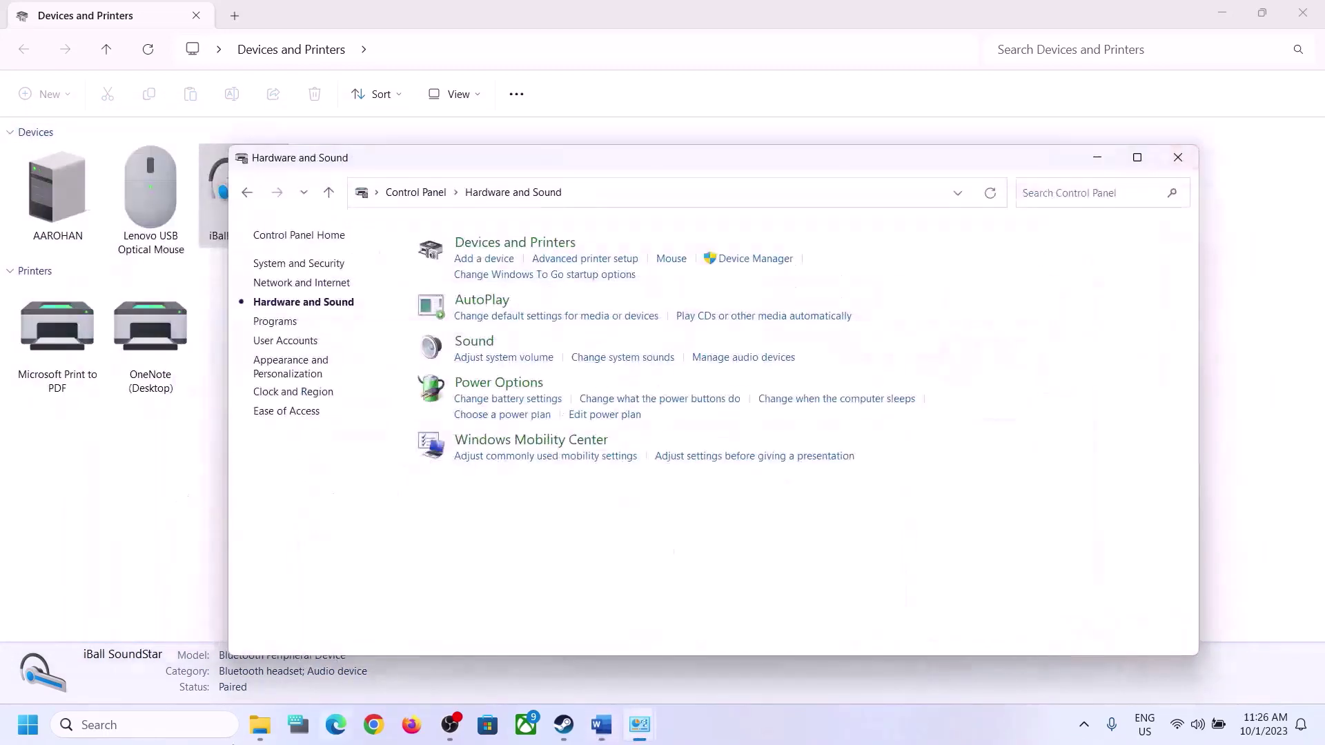
- Open Device Manager and list the devices under Sound, video and game controllers
right_click(28, 725)
click(52, 354)
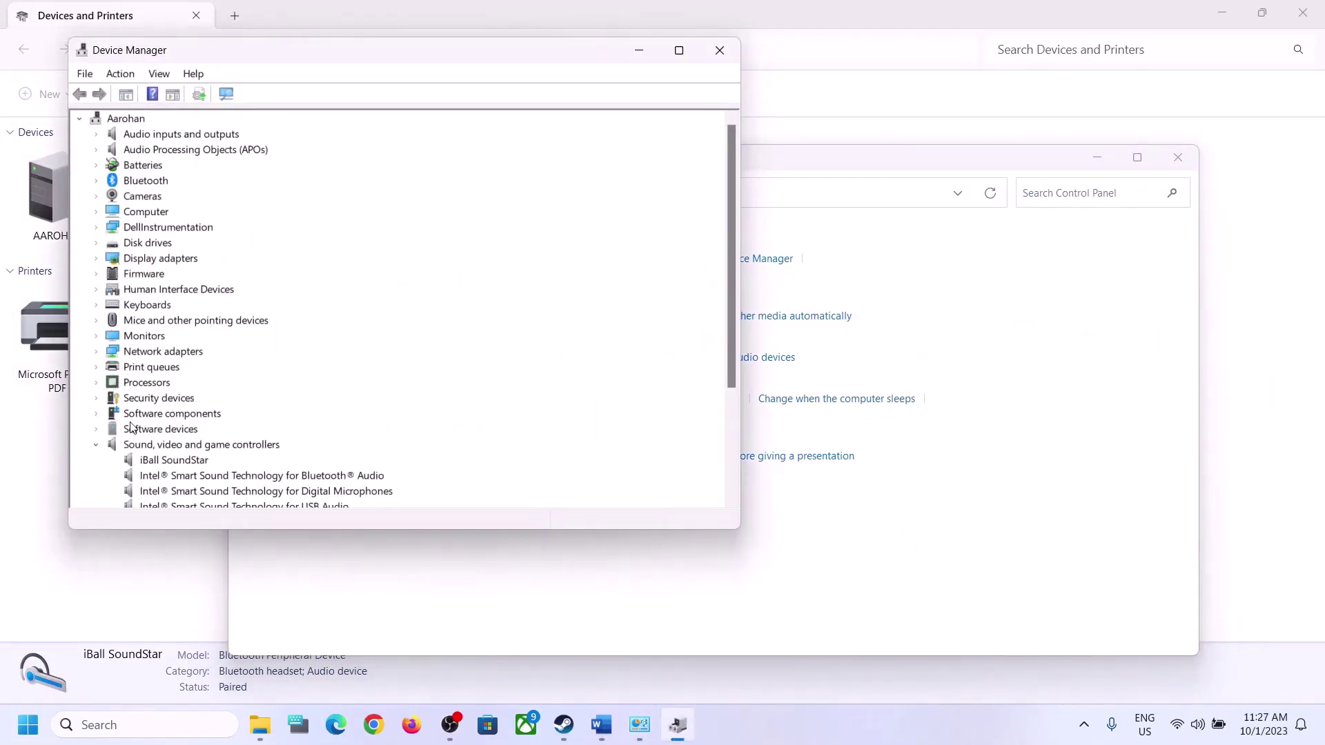
click(96, 446)
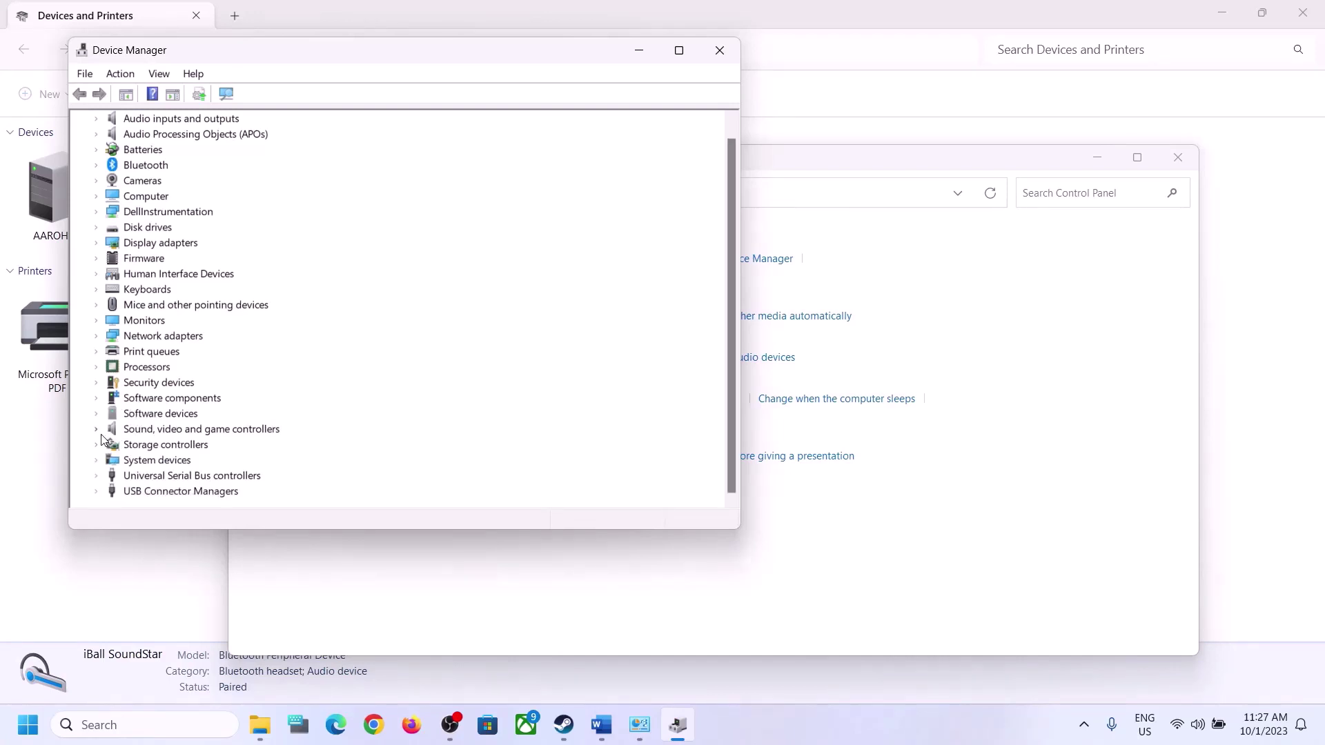
scroll(350, 420, down, 2)
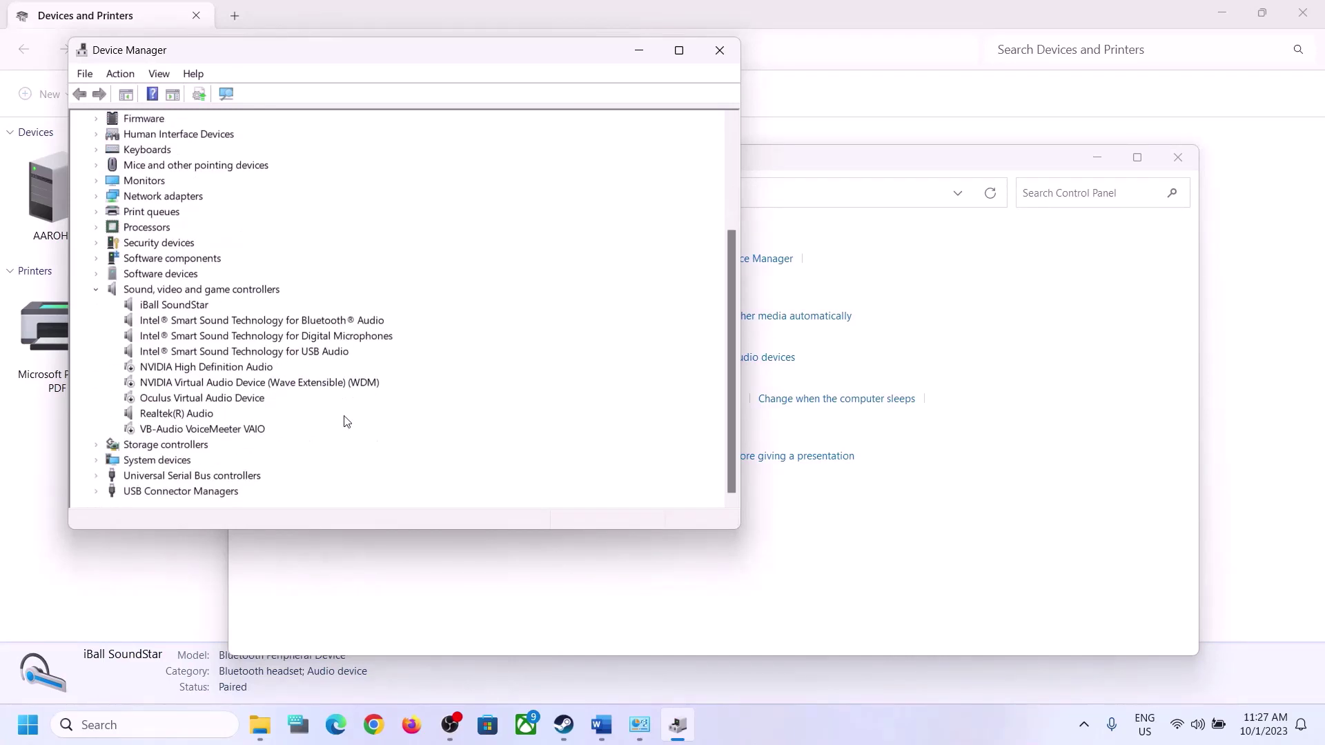
- Search automatically for a Realtek(R) Audio driver update, look for updated drivers on Windows Update, and close Settings
click(174, 414)
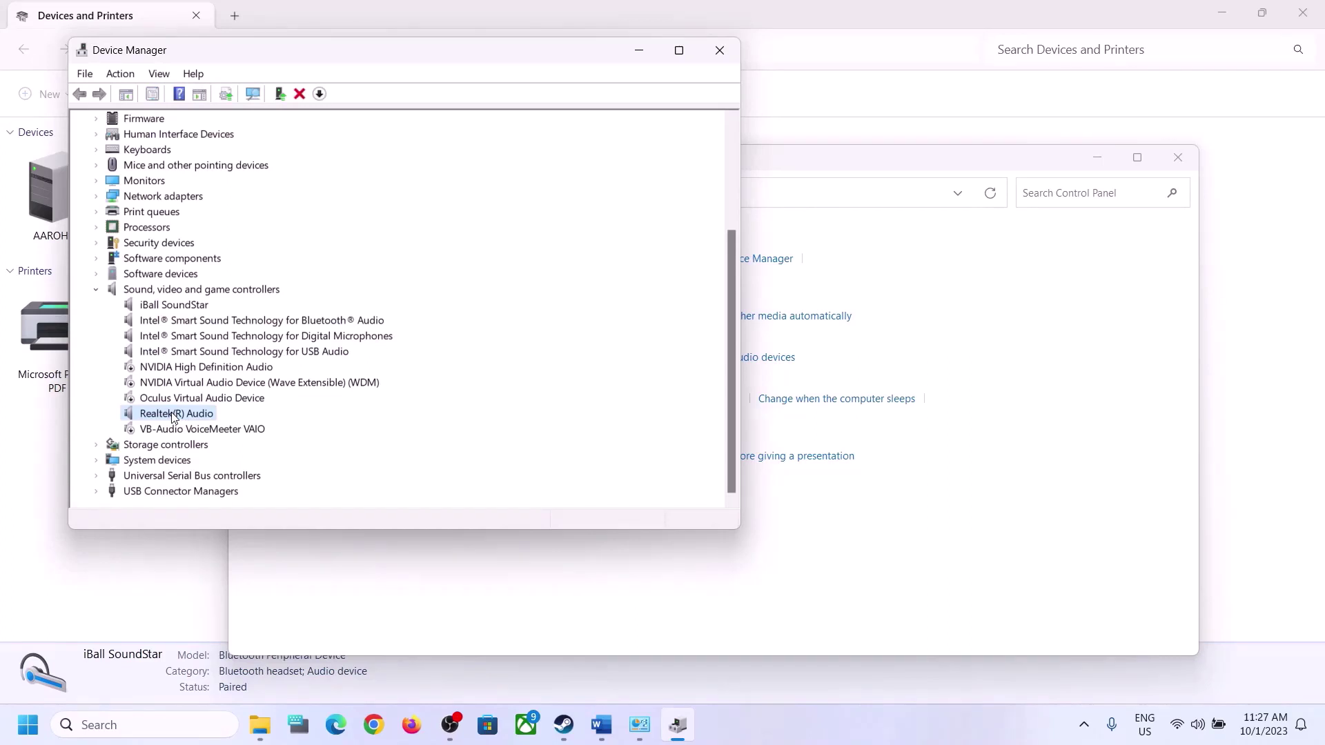
right_click(177, 416)
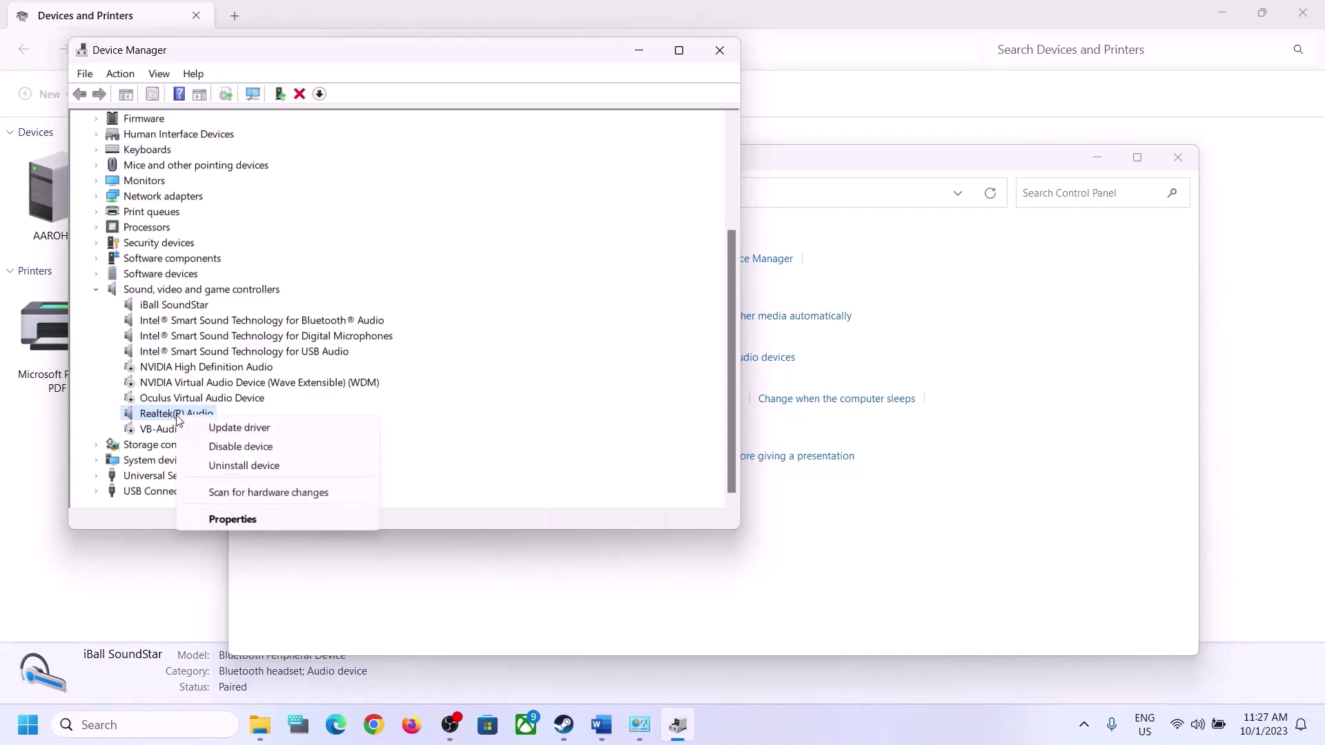
click(248, 430)
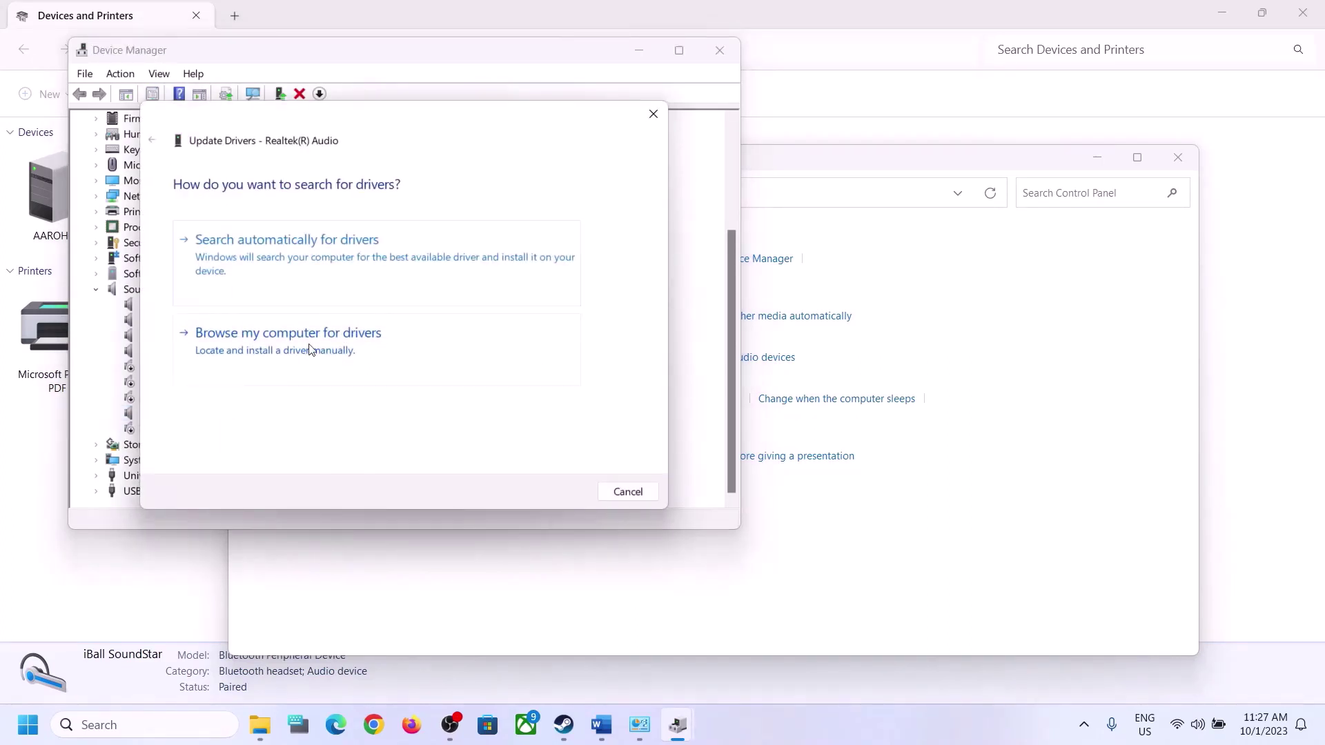
click(314, 242)
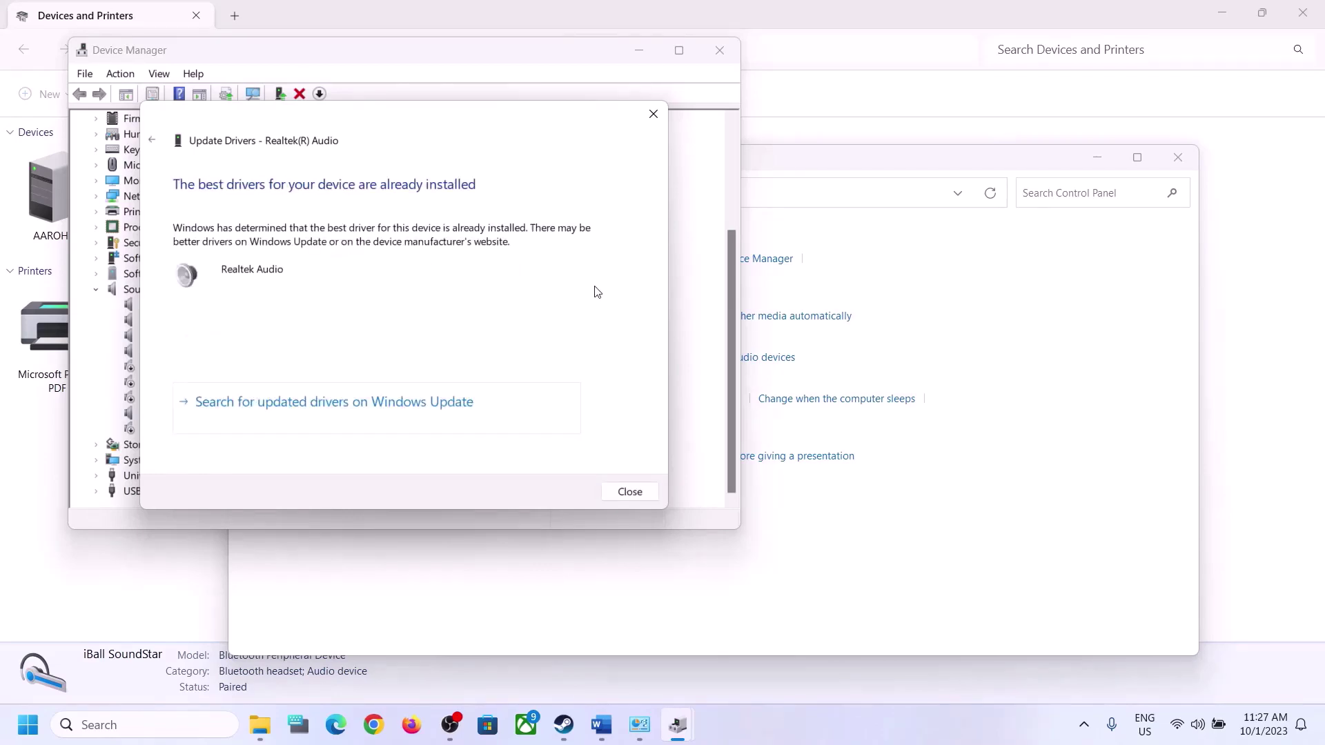
click(283, 409)
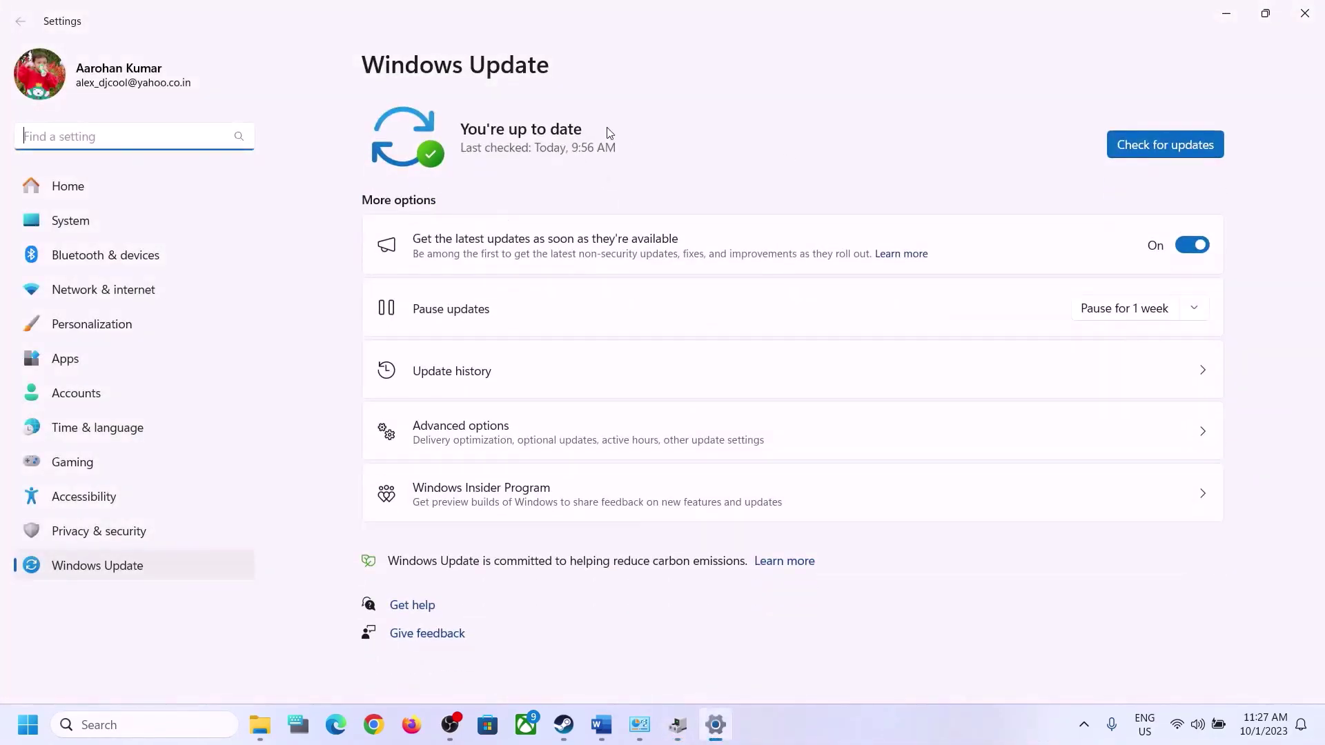
click(1304, 15)
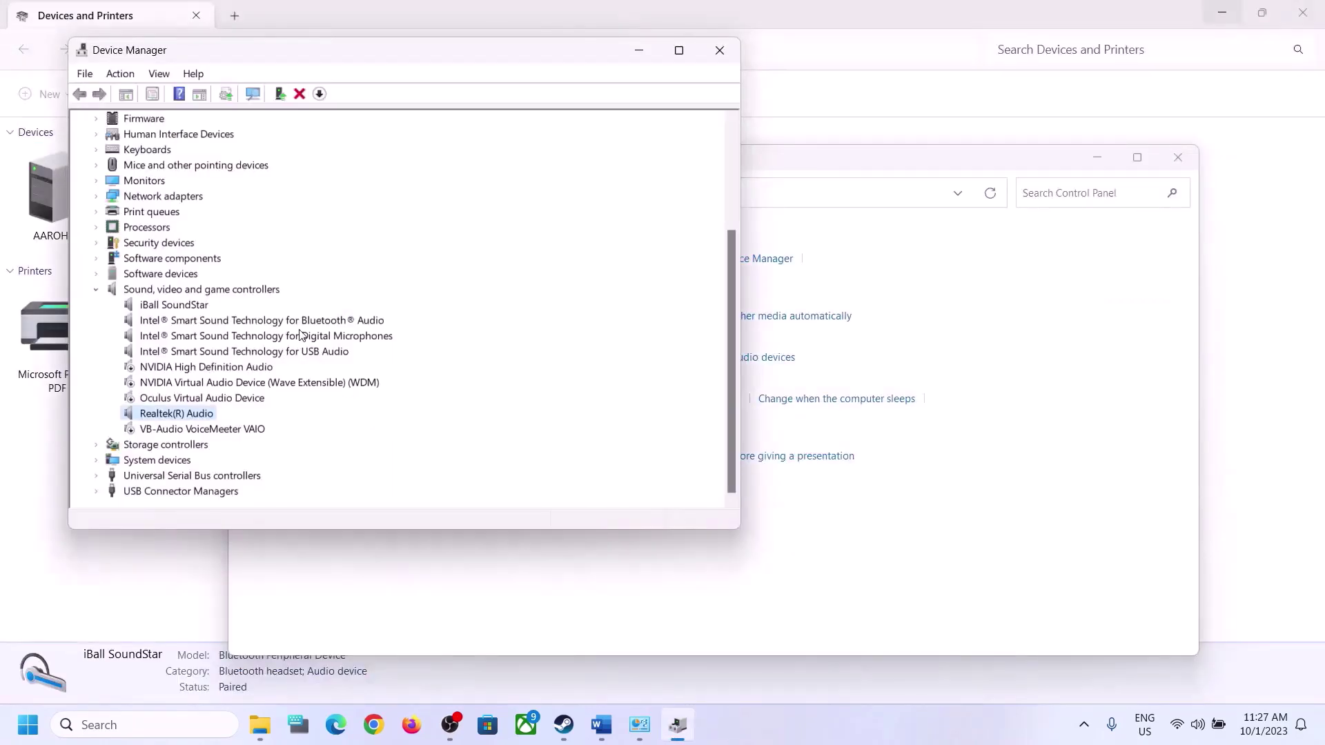
- Pick Realtek Audio version 6.0.9509.1 [4/25/2023] from the available drivers for Realtek(R) Audio and cancel the driver update
right_click(179, 414)
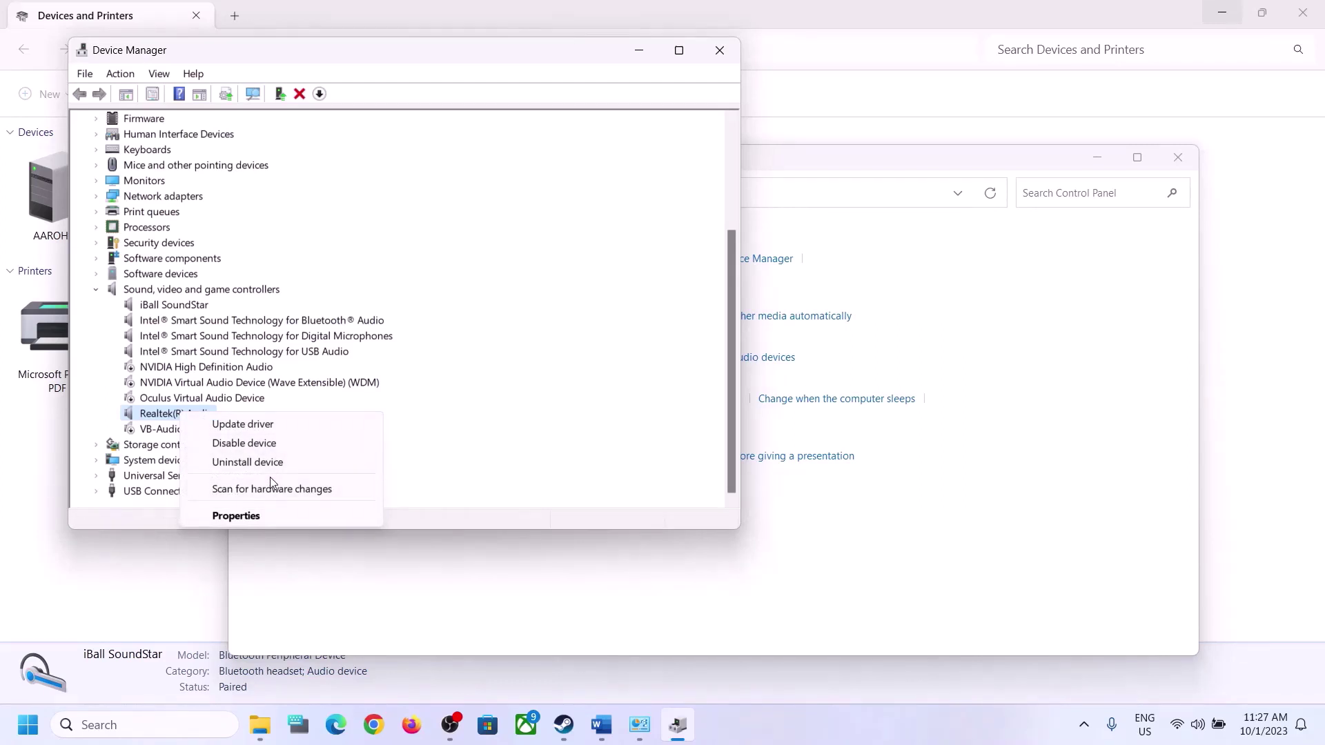
click(242, 424)
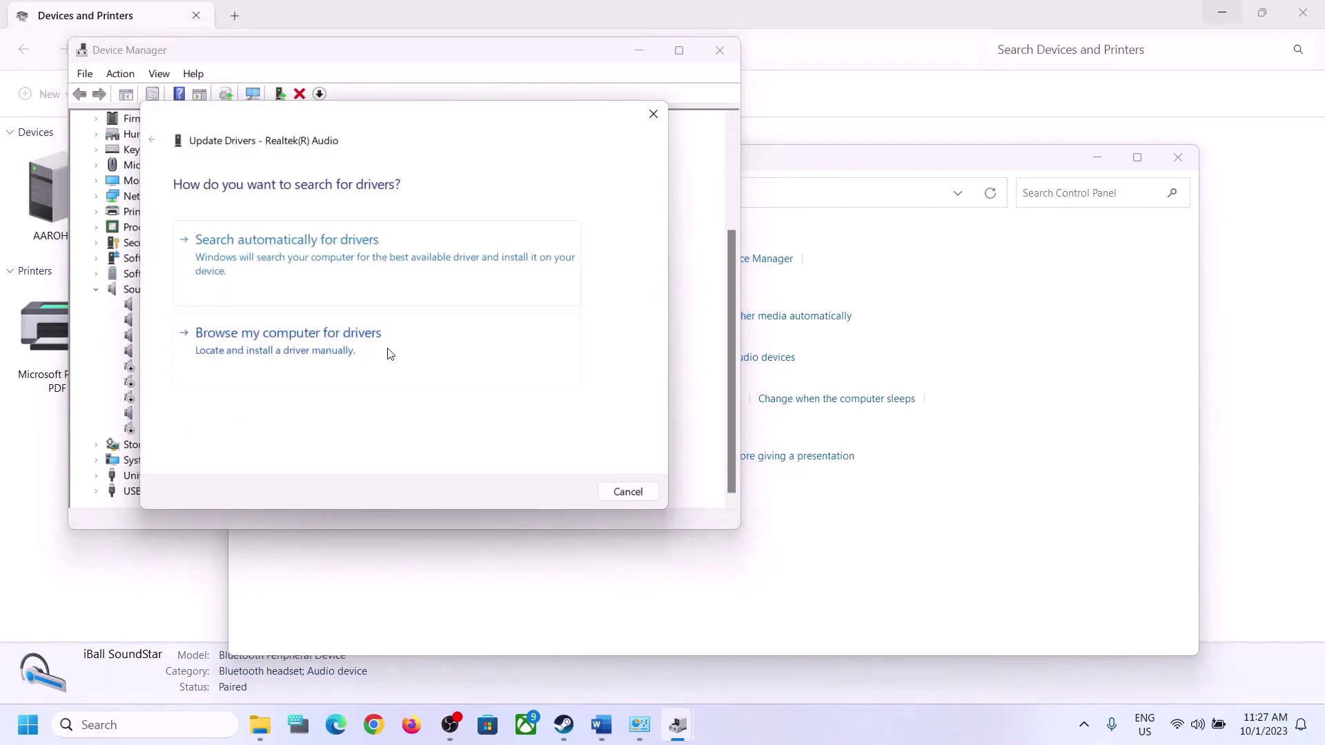
click(365, 352)
drag(446, 131, 743, 121)
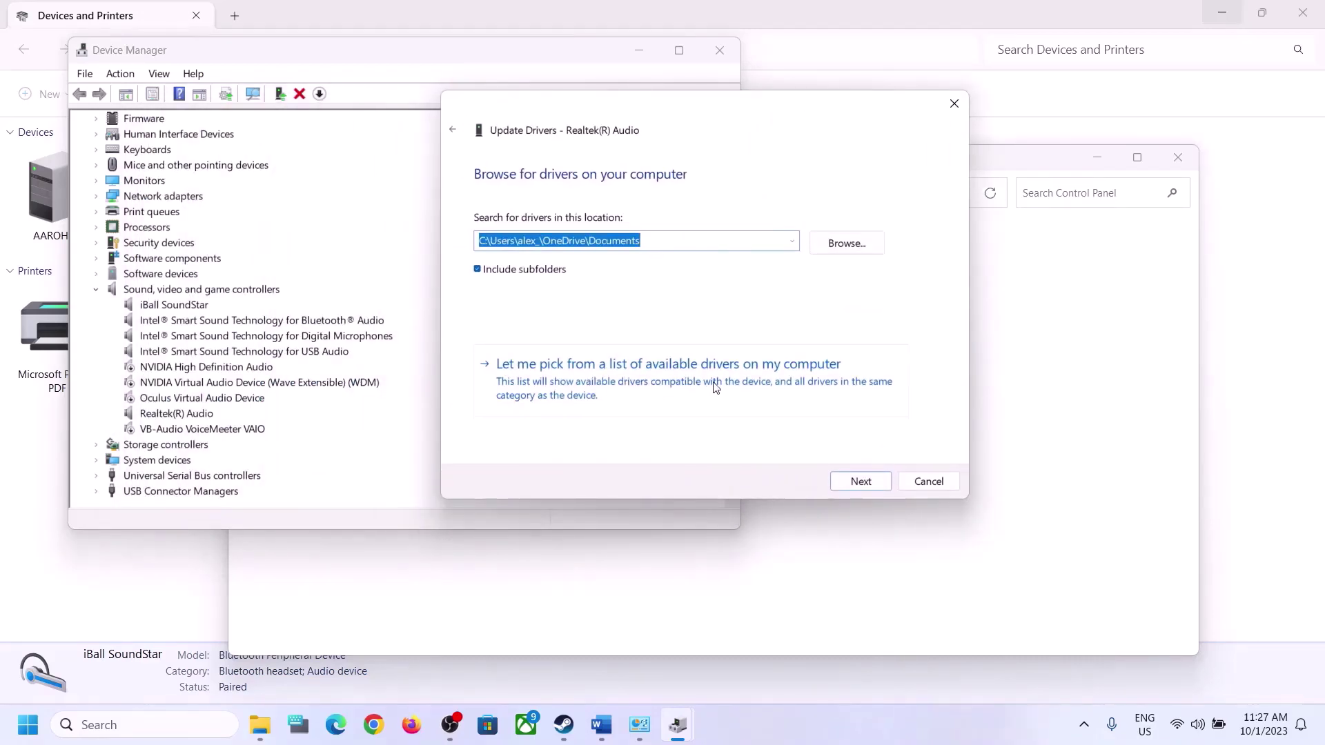
click(847, 391)
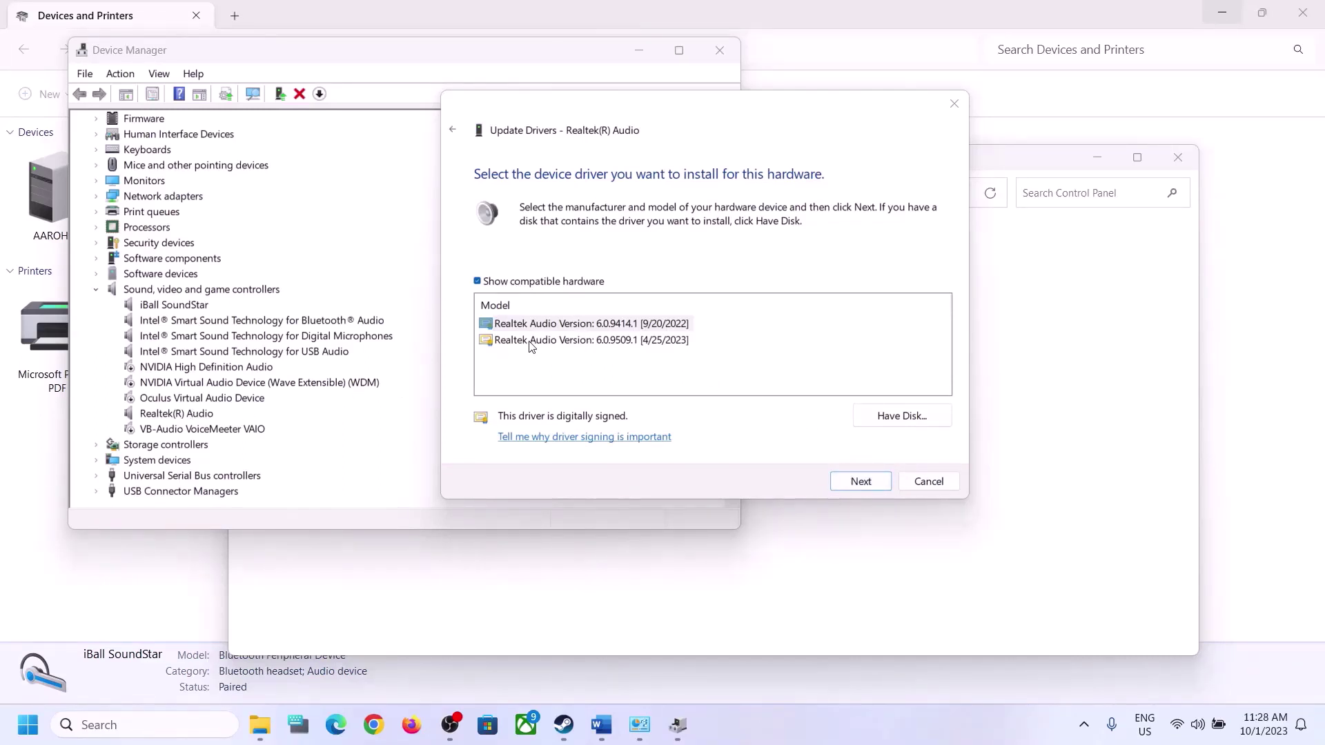
click(581, 341)
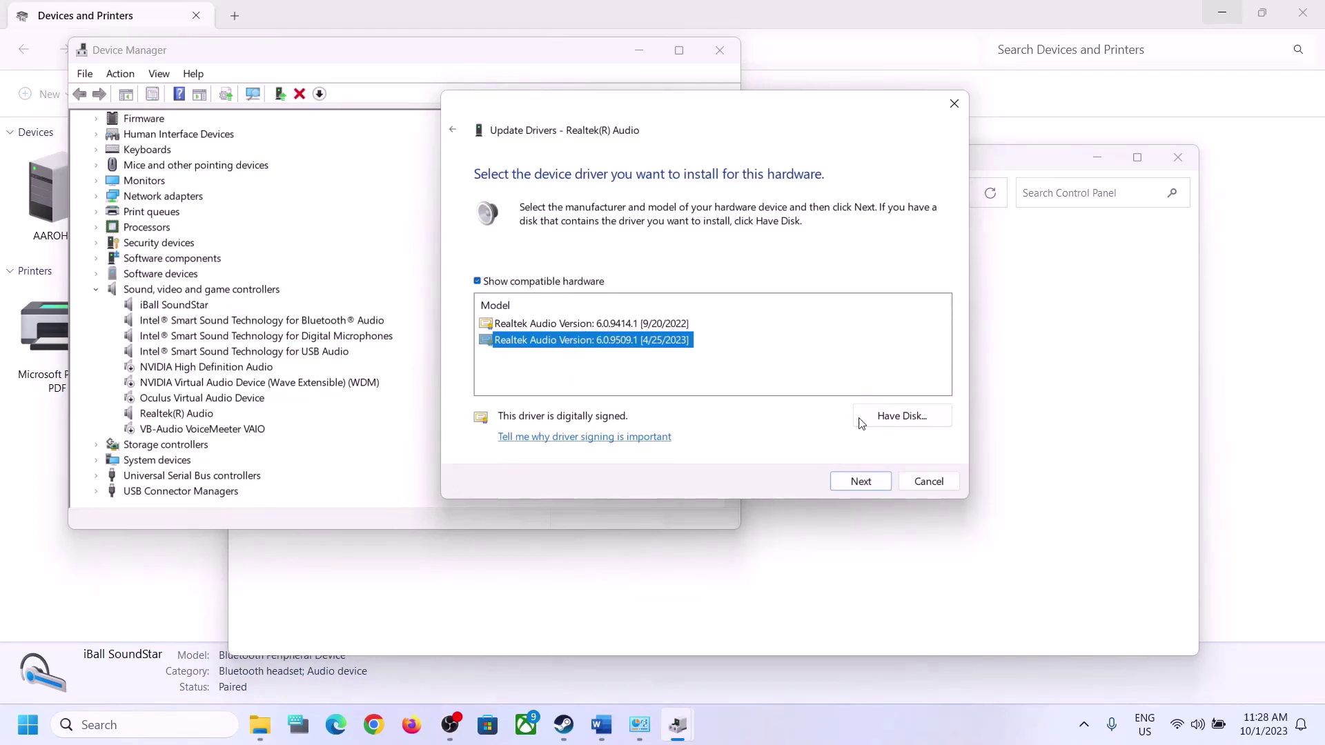
click(924, 477)
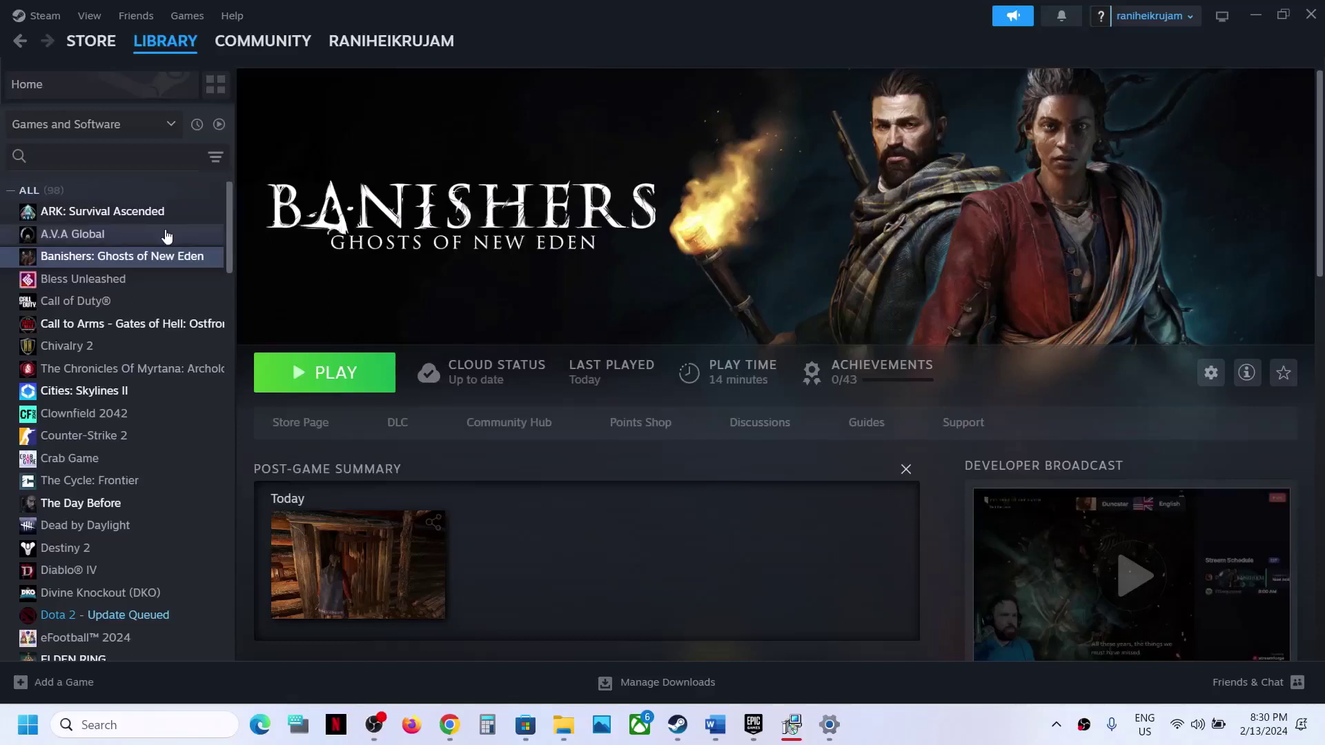
- In Steam, view the installed files properties of Banishers: Ghosts of New Eden, including the integrity verification option, and close them
right_click(142, 261)
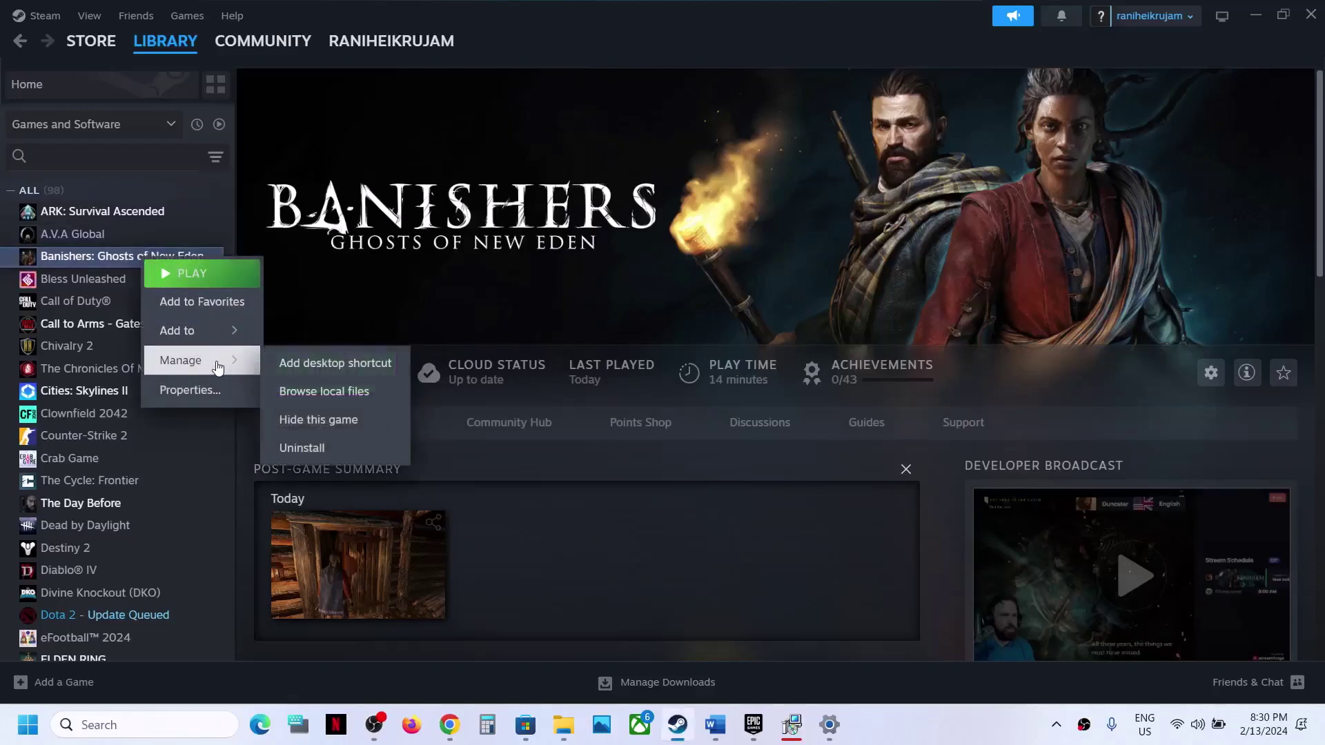
click(193, 391)
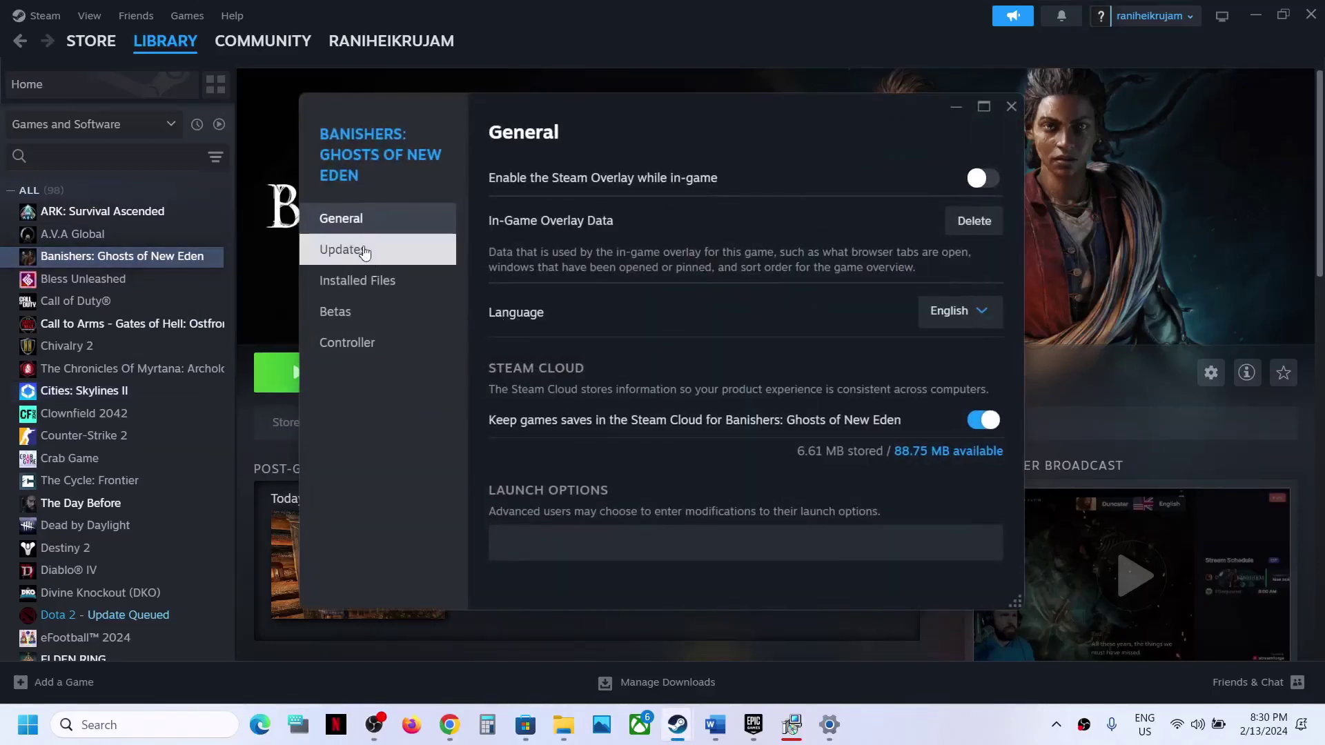
click(369, 284)
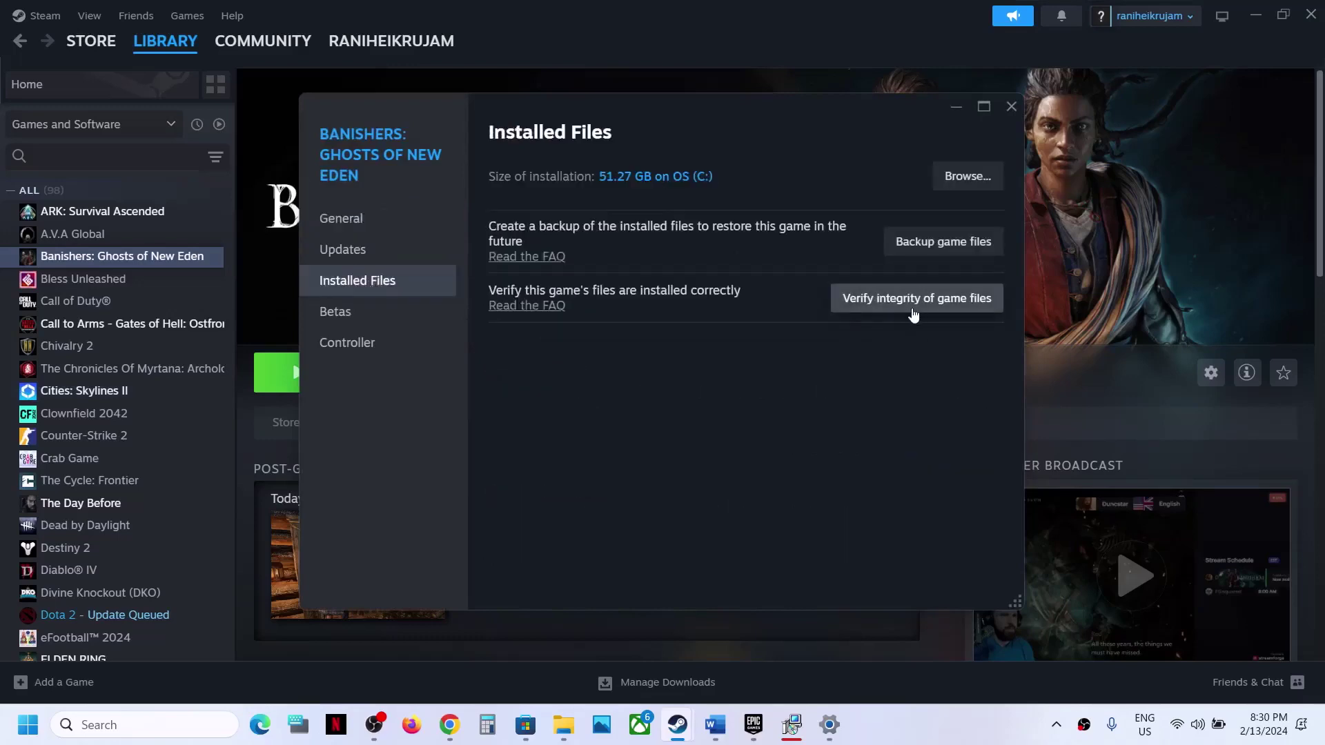
click(1011, 107)
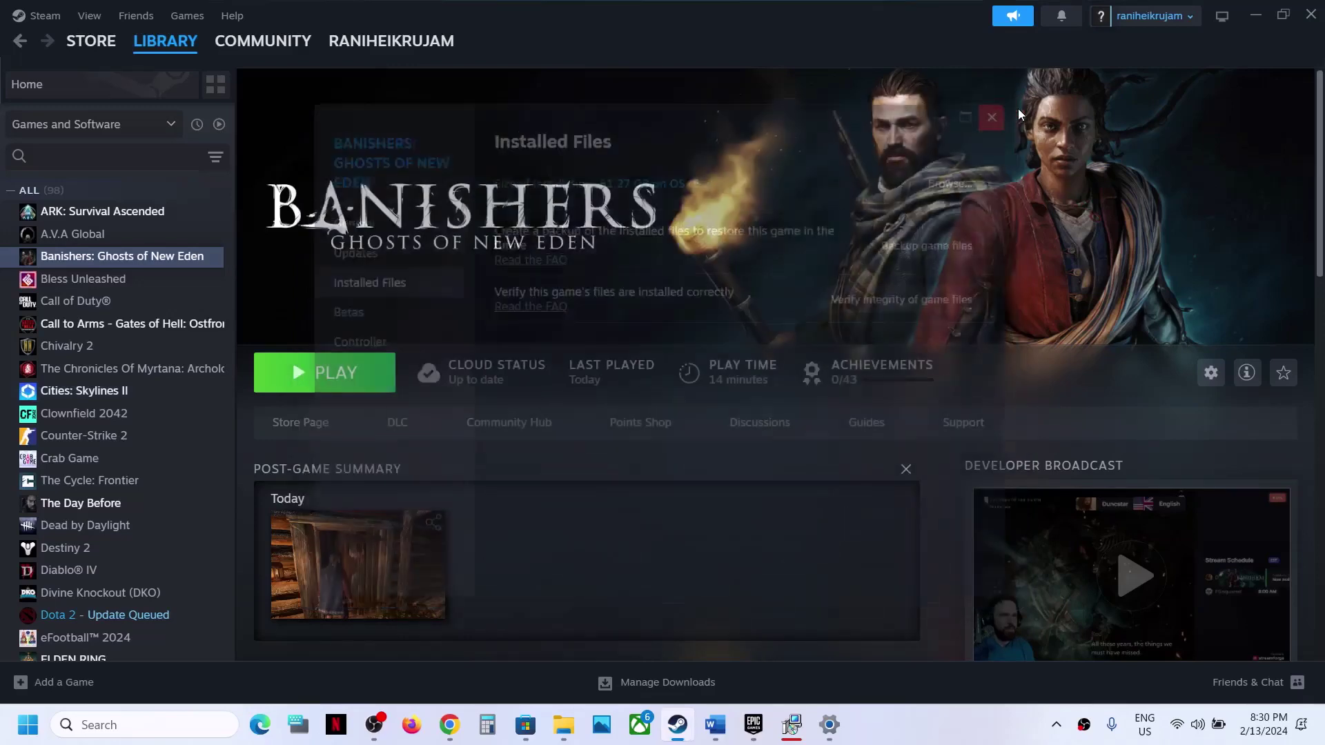